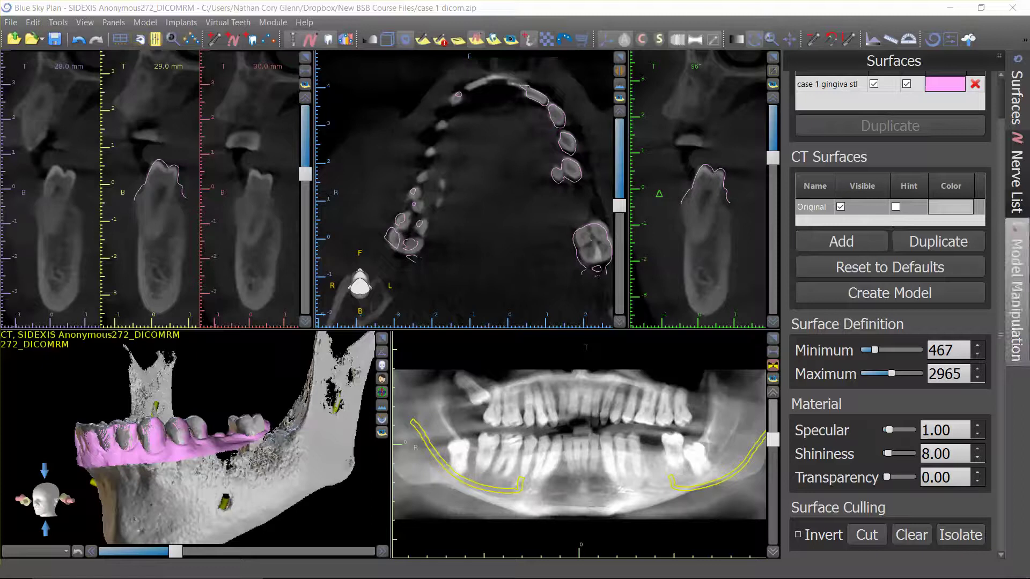
Start the point-based alignment of the case 1 gingiva stl model and maximize the alignment window
{"action": "left_click", "coordinate": [1016, 273]}
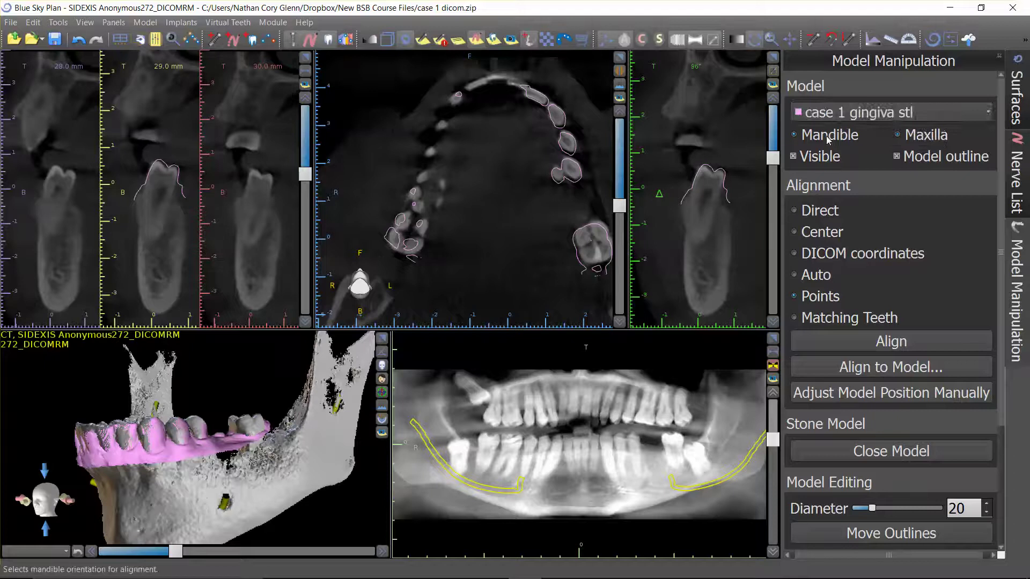
{"action": "left_click", "coordinate": [952, 333]}
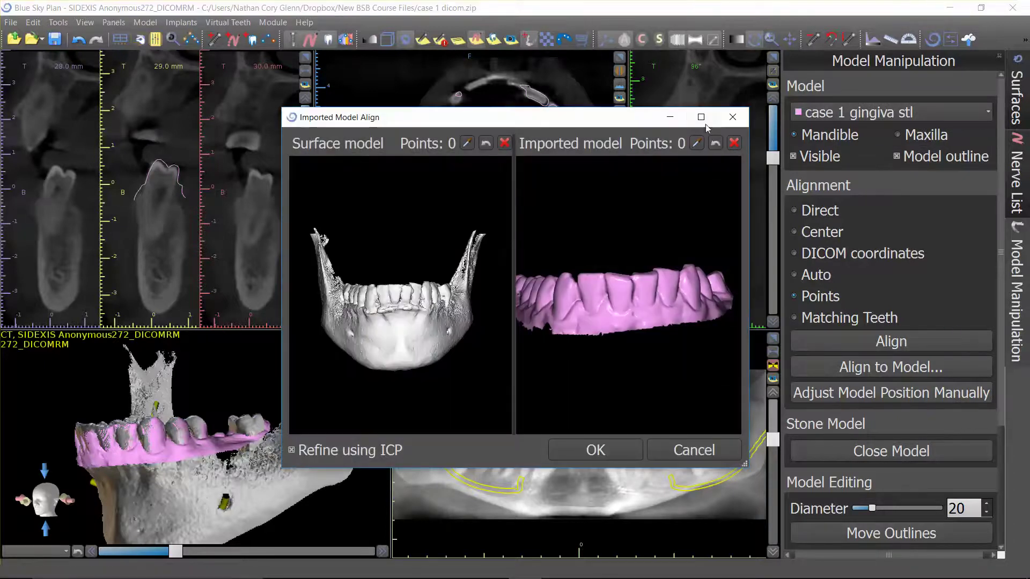
{"action": "left_click", "coordinate": [701, 118]}
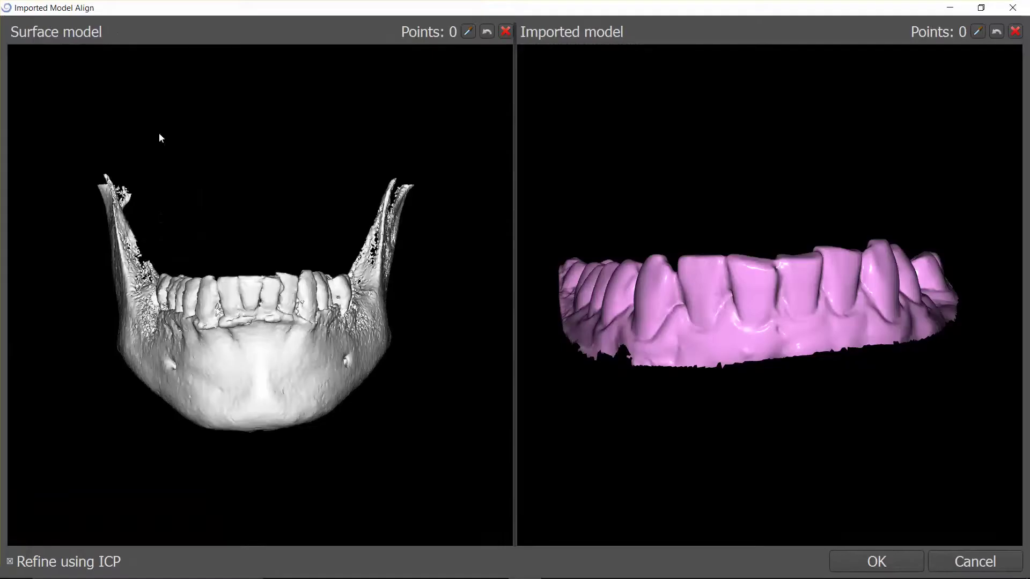
Turn the surface model and the imported model to matching occlusal views and enlarge the posterior teeth of the gap-free side
{"action": "left_click_drag", "start_coordinate": [263, 152], "coordinate": [248, 379]}
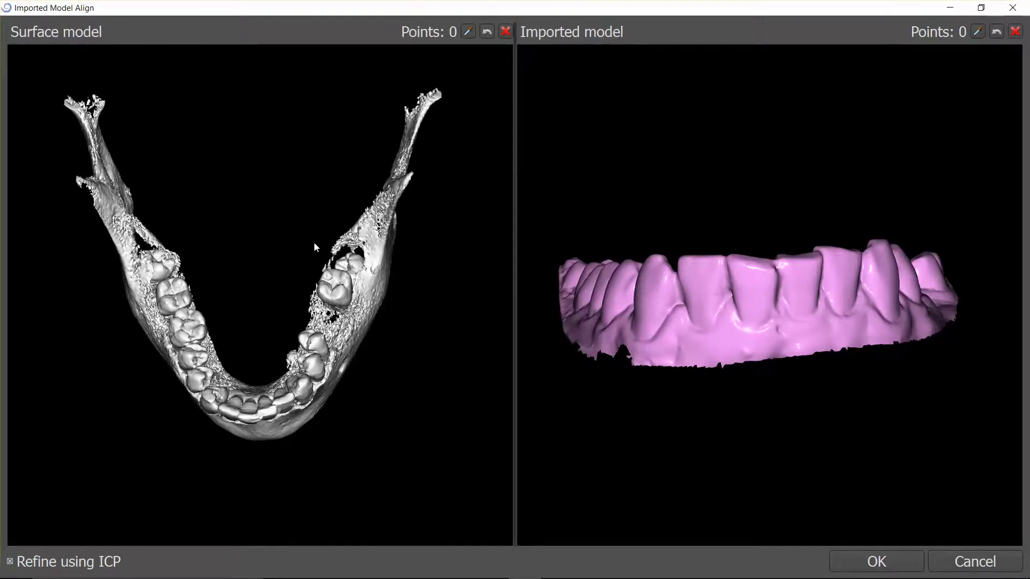
{"action": "left_click_drag", "start_coordinate": [758, 228], "coordinate": [781, 461]}
{"action": "left_click", "coordinate": [1012, 479]}
{"action": "left_click_drag", "start_coordinate": [813, 385], "coordinate": [958, 262]}
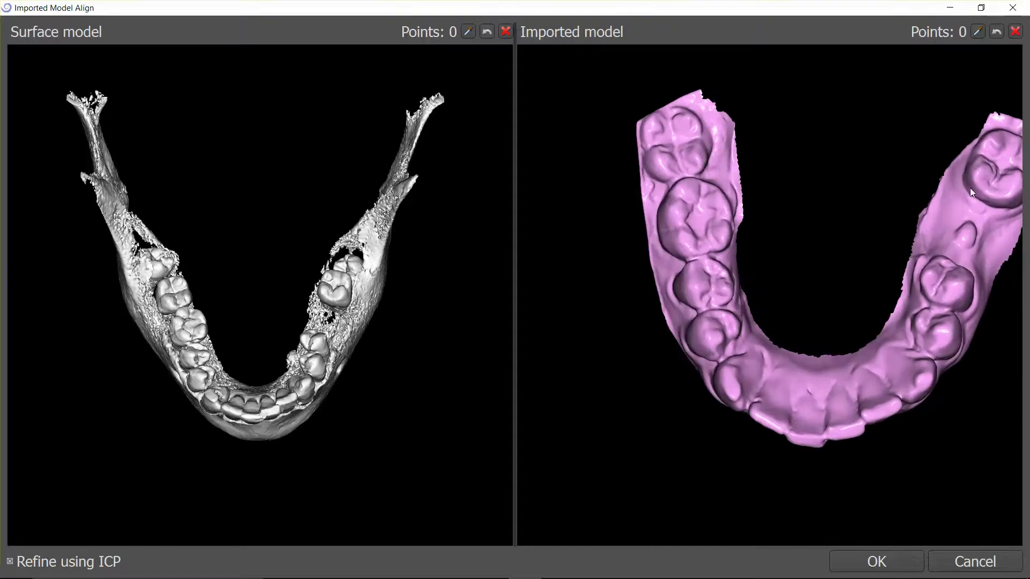
{"action": "left_click_drag", "start_coordinate": [832, 214], "coordinate": [788, 295]}
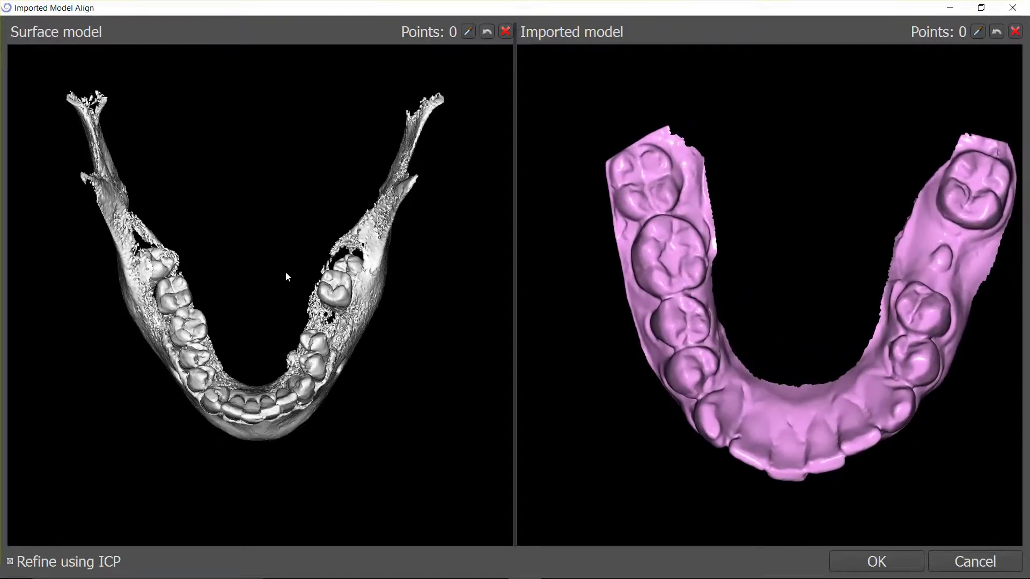
{"action": "mouse_move", "coordinate": [285, 293]}
{"action": "left_mouse_down"}
{"action": "mouse_move", "coordinate": [277, 309]}
{"action": "mouse_move", "coordinate": [290, 318]}
{"action": "mouse_move", "coordinate": [285, 306]}
{"action": "left_mouse_up"}
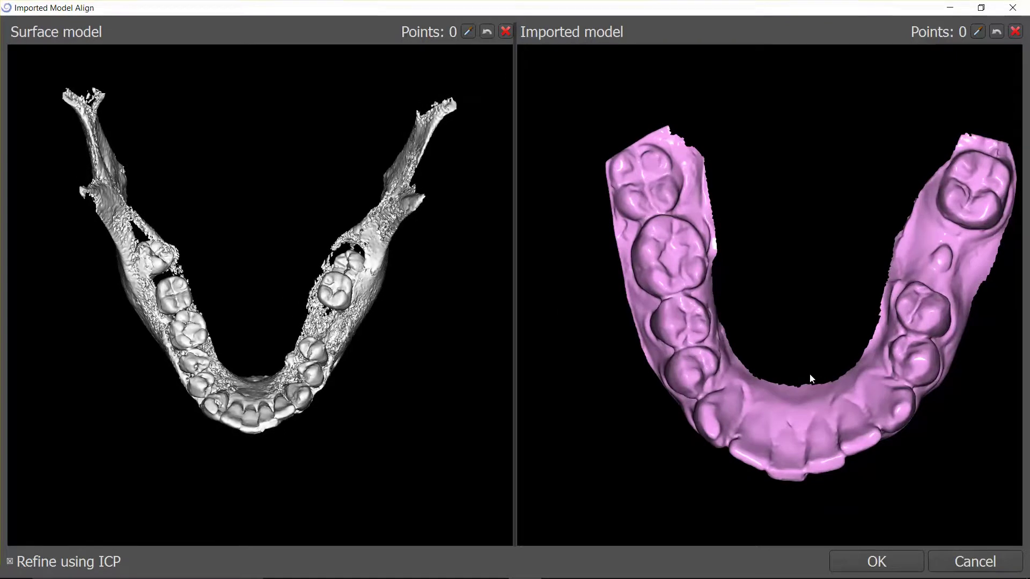
{"action": "left_click_drag", "start_coordinate": [812, 378], "coordinate": [812, 359]}
{"action": "scroll", "coordinate": [807, 343], "scroll_direction": "up", "scroll_amount": 5}
{"action": "left_click_drag", "start_coordinate": [809, 317], "coordinate": [698, 350]}
{"action": "scroll", "coordinate": [310, 266], "scroll_direction": "up", "scroll_amount": 6}
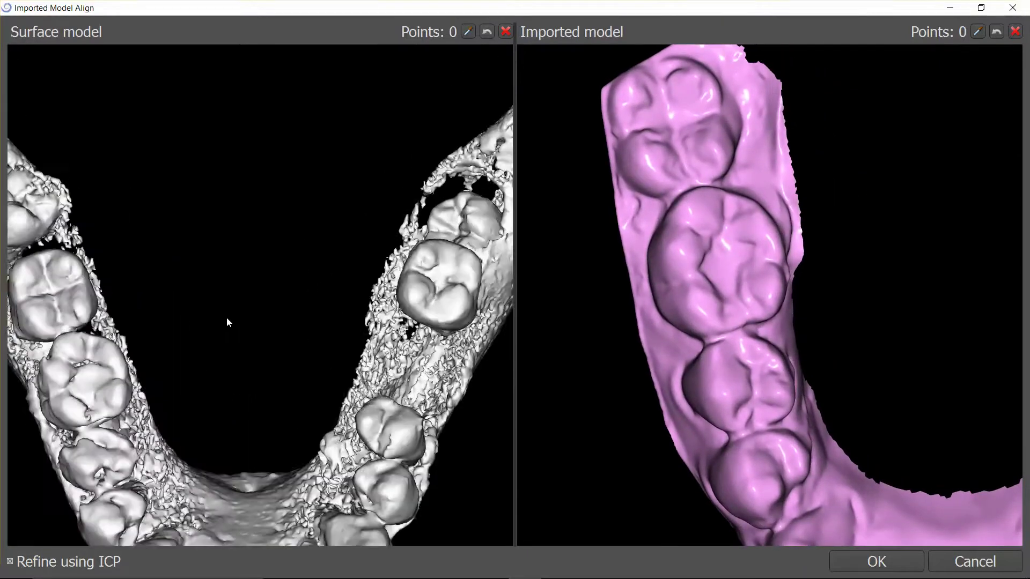
{"action": "left_click_drag", "start_coordinate": [234, 299], "coordinate": [240, 206]}
{"action": "scroll", "coordinate": [239, 204], "scroll_direction": "up", "scroll_amount": 4}
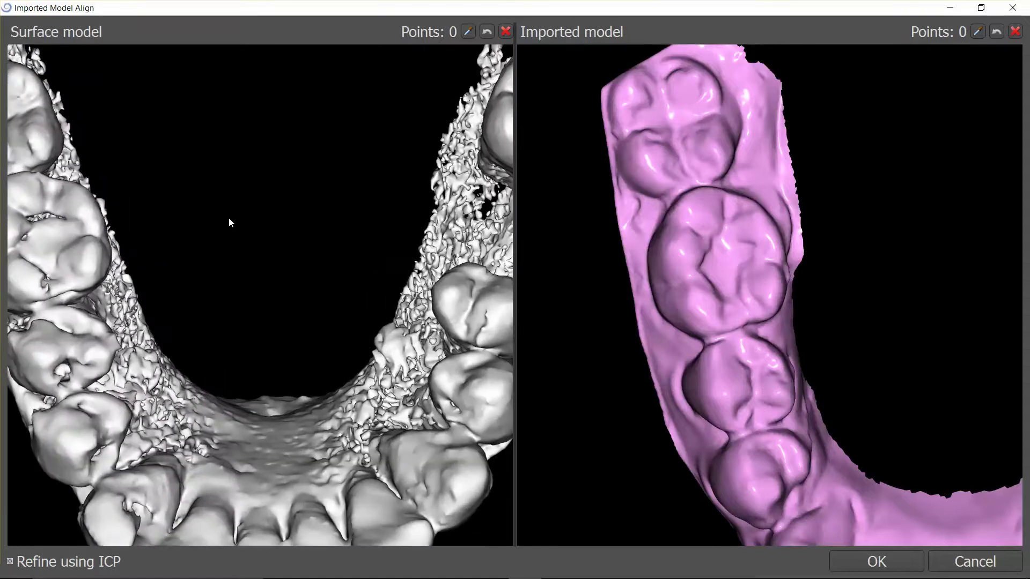
{"action": "scroll", "coordinate": [258, 228], "scroll_direction": "up", "scroll_amount": 3}
{"action": "scroll", "coordinate": [285, 226], "scroll_direction": "up", "scroll_amount": 3}
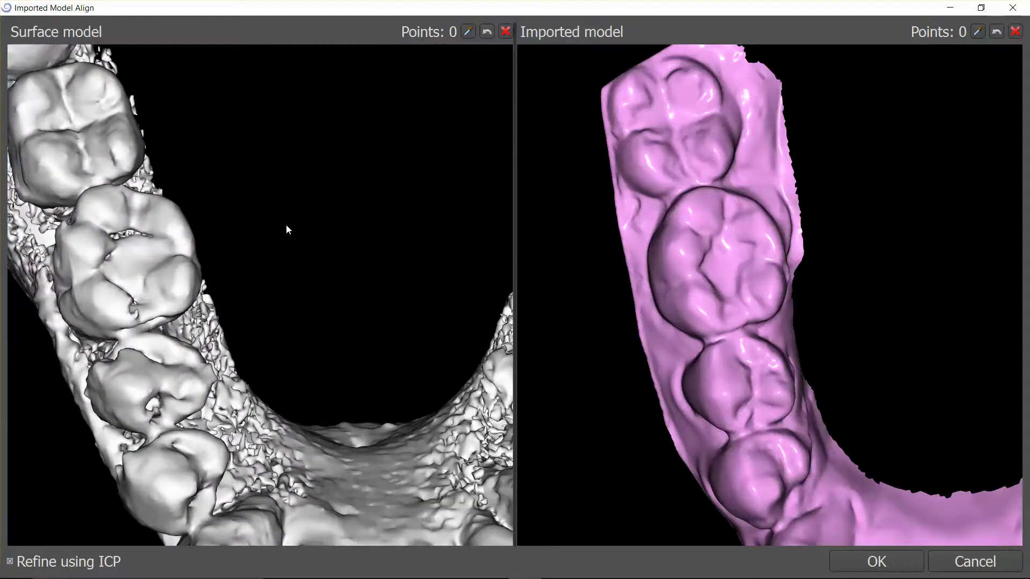
{"action": "left_click_drag", "start_coordinate": [253, 228], "coordinate": [303, 234]}
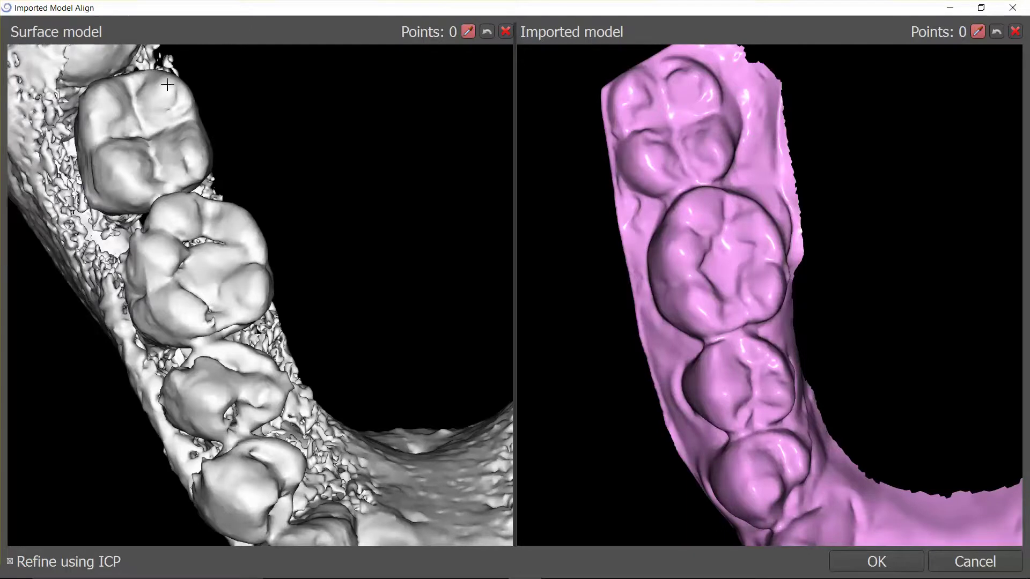
Place matching points on both models at the gap-free side's second molar, first molar and second premolar cusps
{"action": "left_click", "coordinate": [165, 85]}
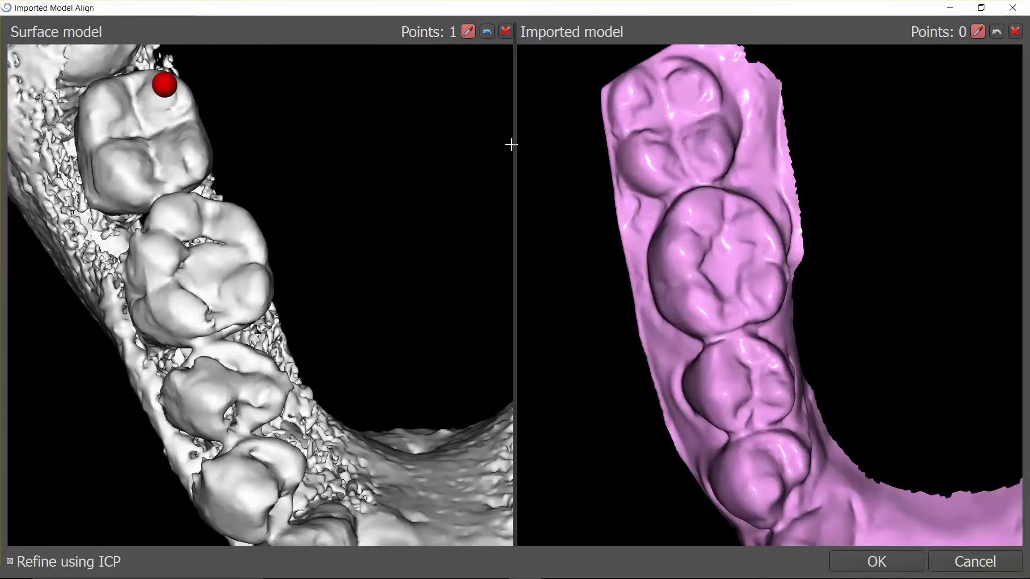
{"action": "left_click", "coordinate": [697, 77]}
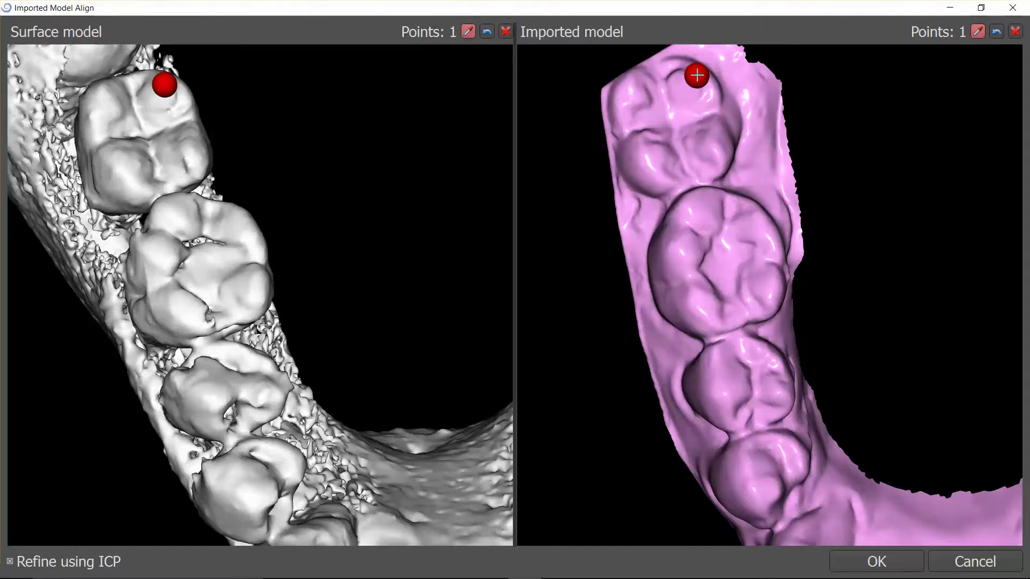
{"action": "left_click", "coordinate": [702, 207]}
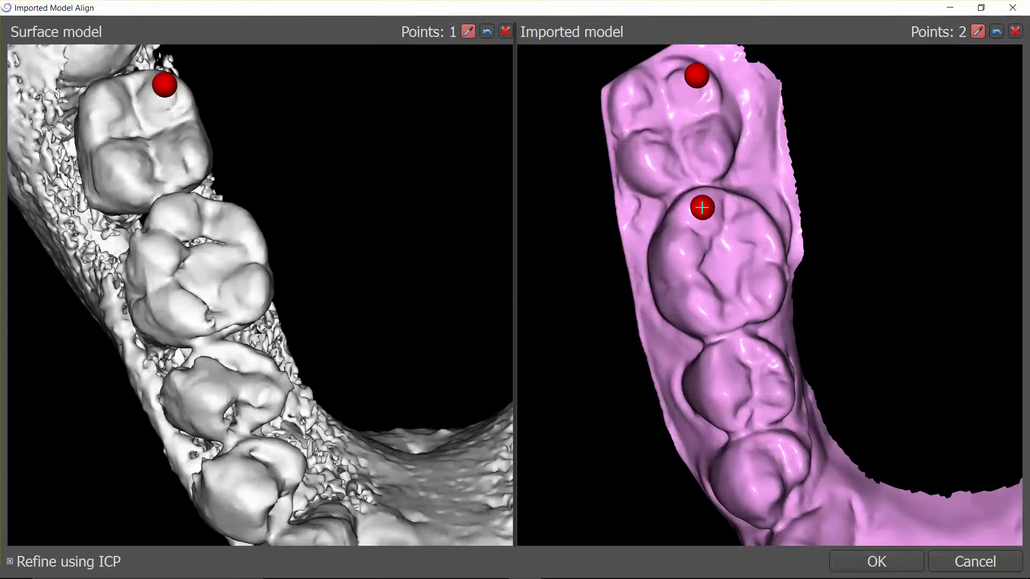
{"action": "left_click", "coordinate": [177, 212]}
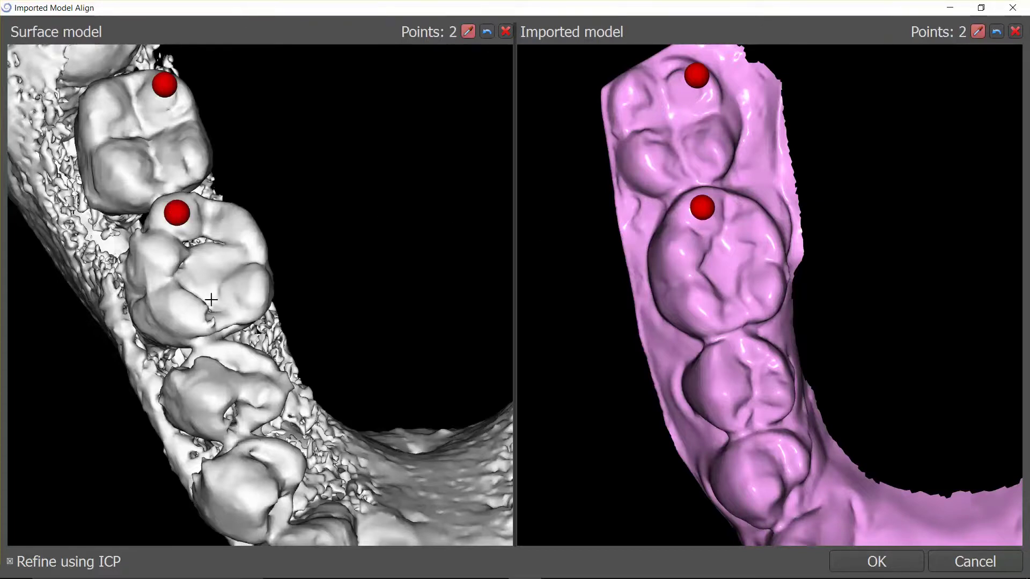
{"action": "left_click", "coordinate": [214, 398]}
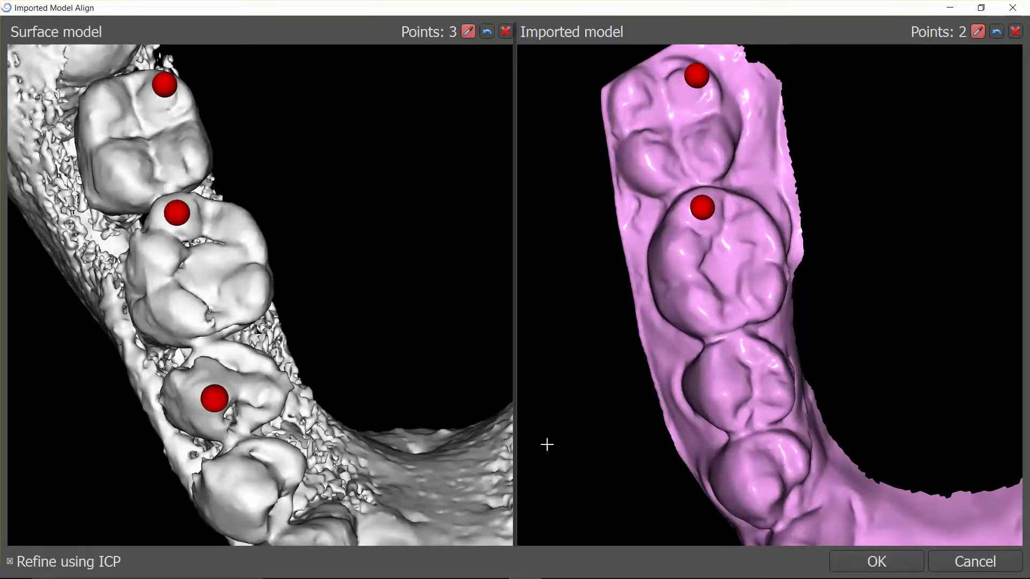
{"action": "left_click", "coordinate": [724, 392]}
Place a matching point on the tip of the gap-free side's canine in both models
{"action": "mouse_move", "coordinate": [819, 414]}
{"action": "left_mouse_down"}
{"action": "mouse_move", "coordinate": [746, 334]}
{"action": "mouse_move", "coordinate": [740, 291]}
{"action": "left_mouse_up"}
{"action": "left_click_drag", "start_coordinate": [405, 404], "coordinate": [362, 269]}
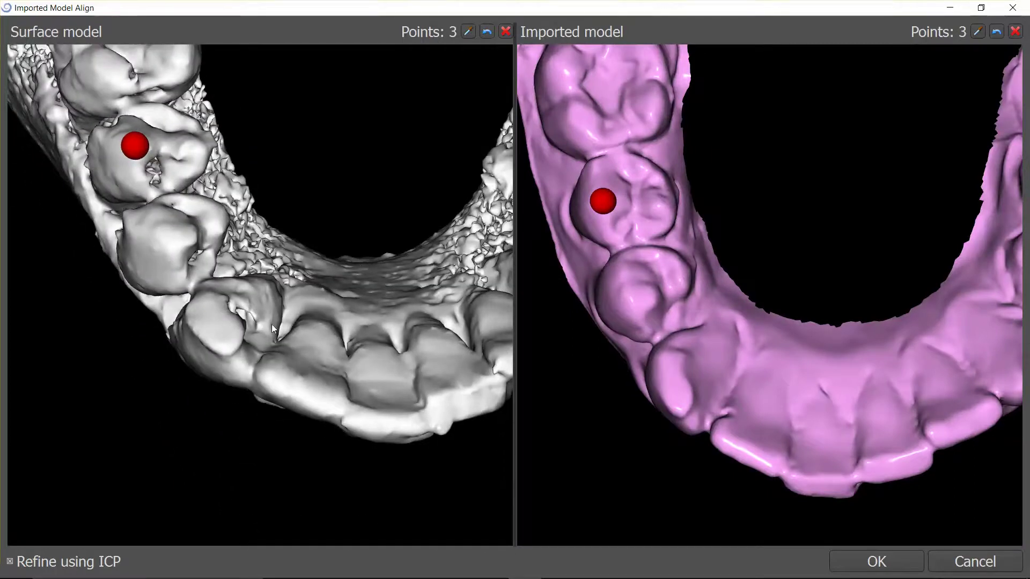
{"action": "left_click_drag", "start_coordinate": [229, 327], "coordinate": [247, 346]}
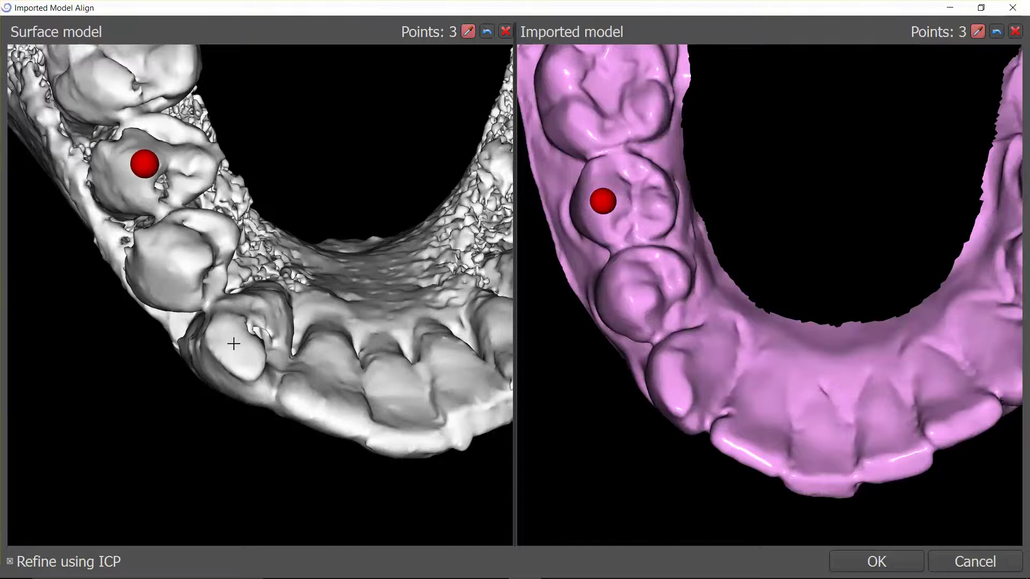
{"action": "left_click", "coordinate": [233, 344]}
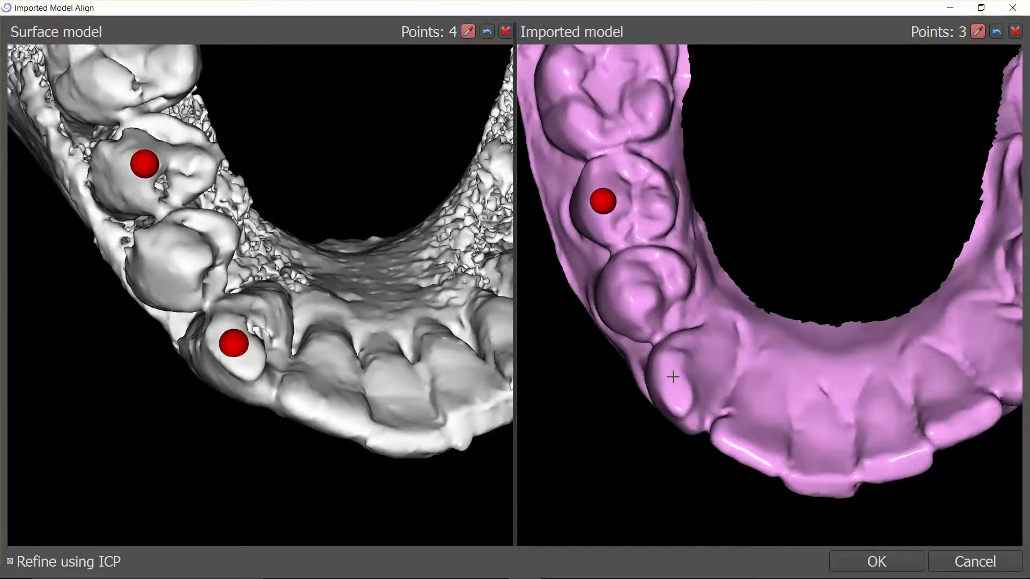
{"action": "left_click", "coordinate": [673, 377]}
Place matching points on both models at the gap-free side's central incisor and the opposite lateral incisor
{"action": "left_click_drag", "start_coordinate": [822, 427], "coordinate": [831, 402]}
{"action": "mouse_move", "coordinate": [356, 363]}
{"action": "left_mouse_down"}
{"action": "mouse_move", "coordinate": [336, 335]}
{"action": "mouse_move", "coordinate": [380, 384]}
{"action": "left_mouse_up"}
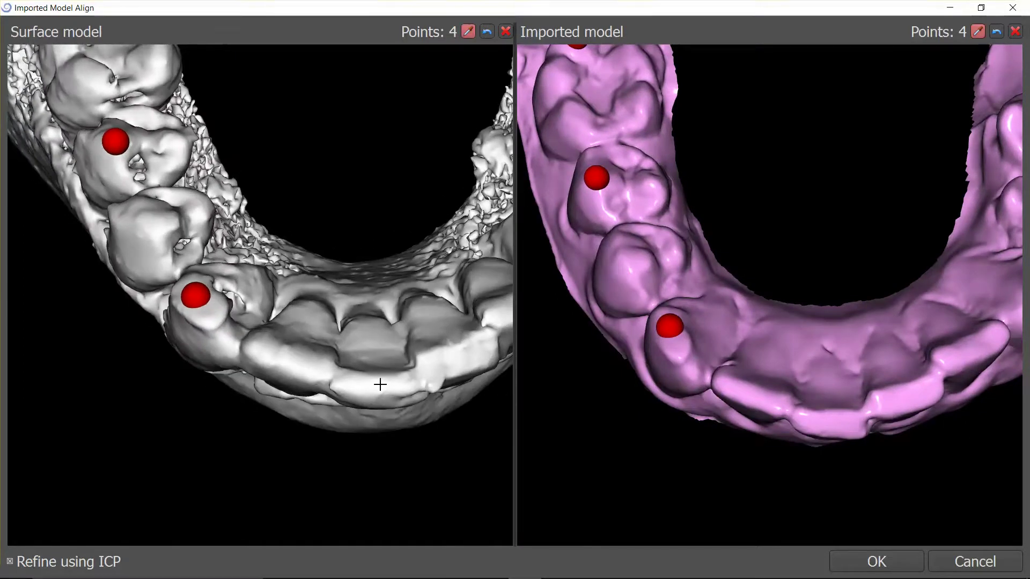
{"action": "left_click", "coordinate": [381, 385]}
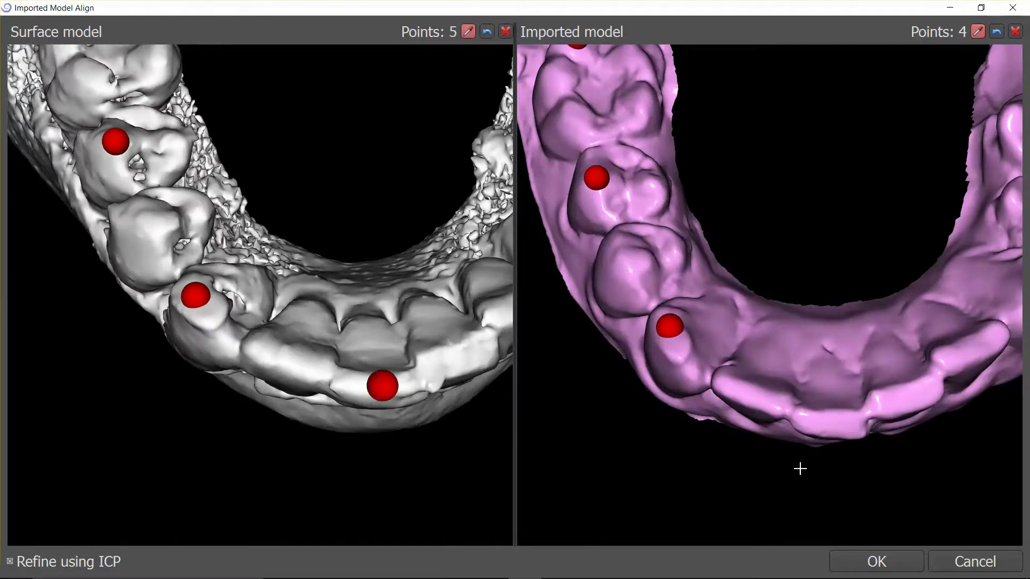
{"action": "left_click", "coordinate": [834, 430]}
{"action": "left_click_drag", "start_coordinate": [835, 429], "coordinate": [852, 430]}
{"action": "left_click_drag", "start_coordinate": [768, 461], "coordinate": [769, 445]}
{"action": "left_click", "coordinate": [781, 424]}
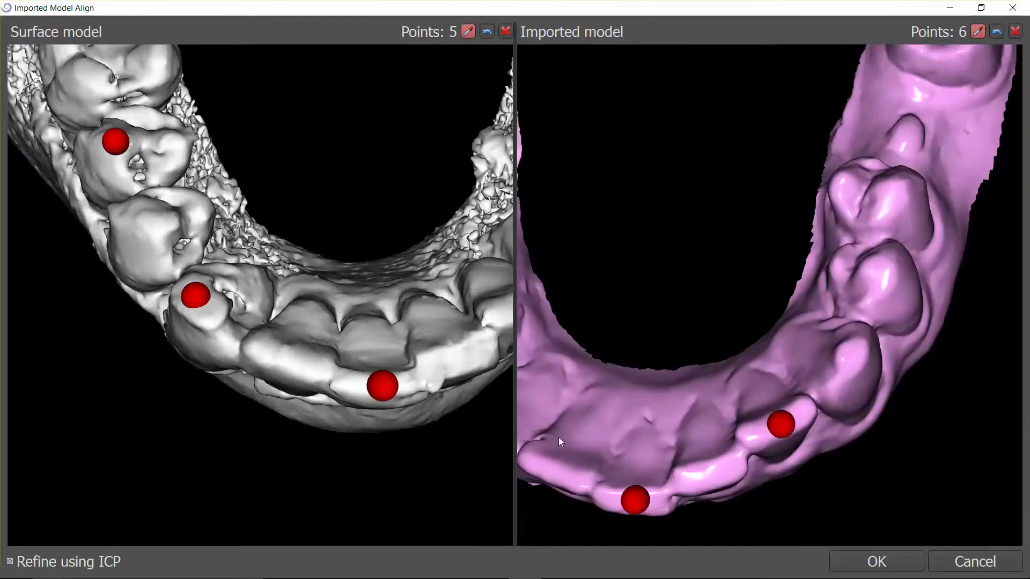
{"action": "left_click_drag", "start_coordinate": [417, 445], "coordinate": [361, 374]}
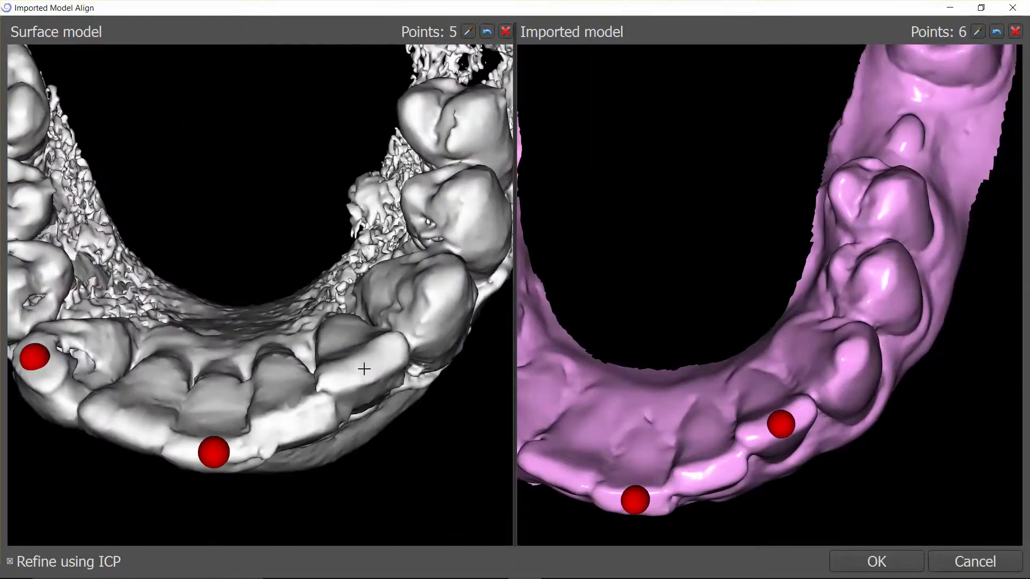
{"action": "left_click", "coordinate": [368, 365]}
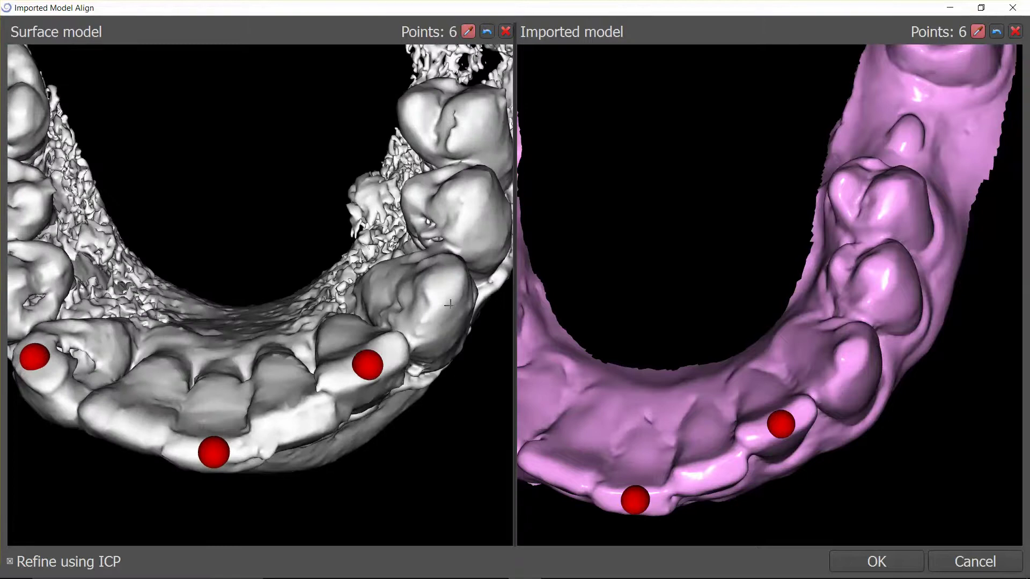
Place matching points on both models at the canine tip and the second premolar's lingual cusp on the gap side
{"action": "left_click", "coordinate": [443, 281]}
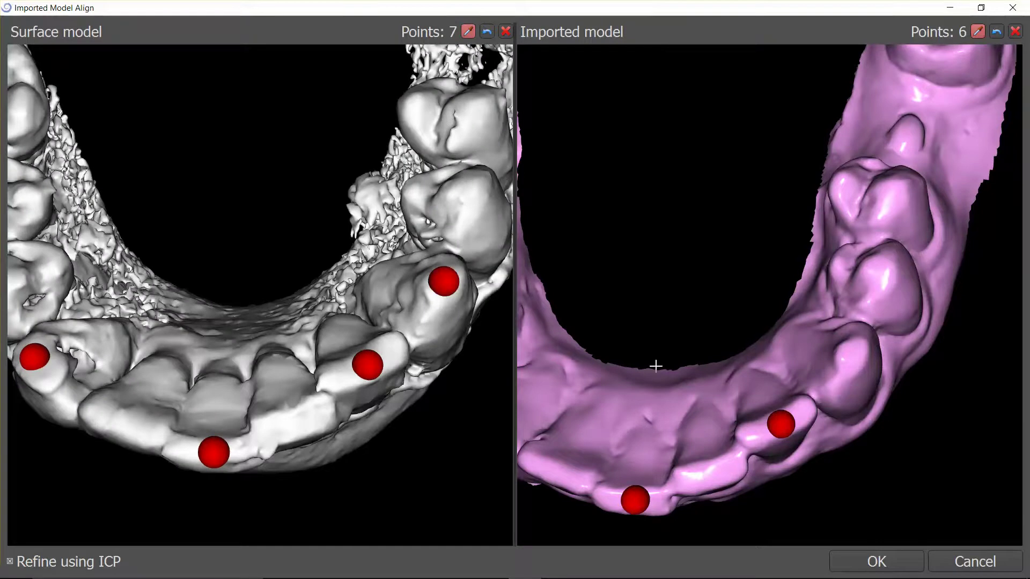
{"action": "left_click", "coordinate": [850, 353]}
{"action": "left_click_drag", "start_coordinate": [394, 295], "coordinate": [360, 367]}
{"action": "scroll", "coordinate": [357, 287], "scroll_direction": "up", "scroll_amount": 3}
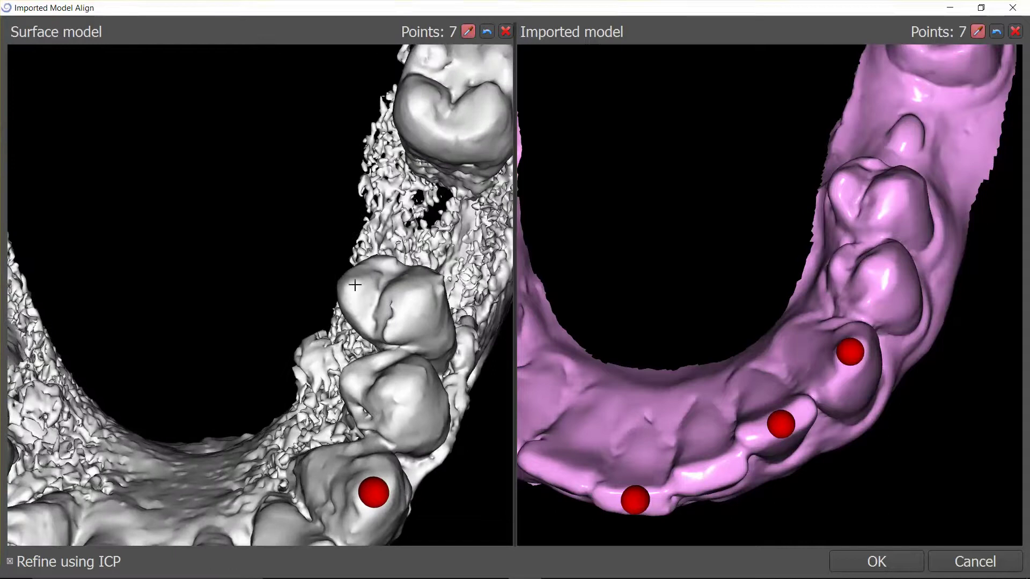
{"action": "left_click", "coordinate": [352, 284]}
{"action": "left_click", "coordinate": [846, 178]}
Place a matching point on the distolingual cusp of the molar behind the gap in both models
{"action": "left_click_drag", "start_coordinate": [846, 223], "coordinate": [520, 275]}
{"action": "left_click_drag", "start_coordinate": [439, 219], "coordinate": [439, 168]}
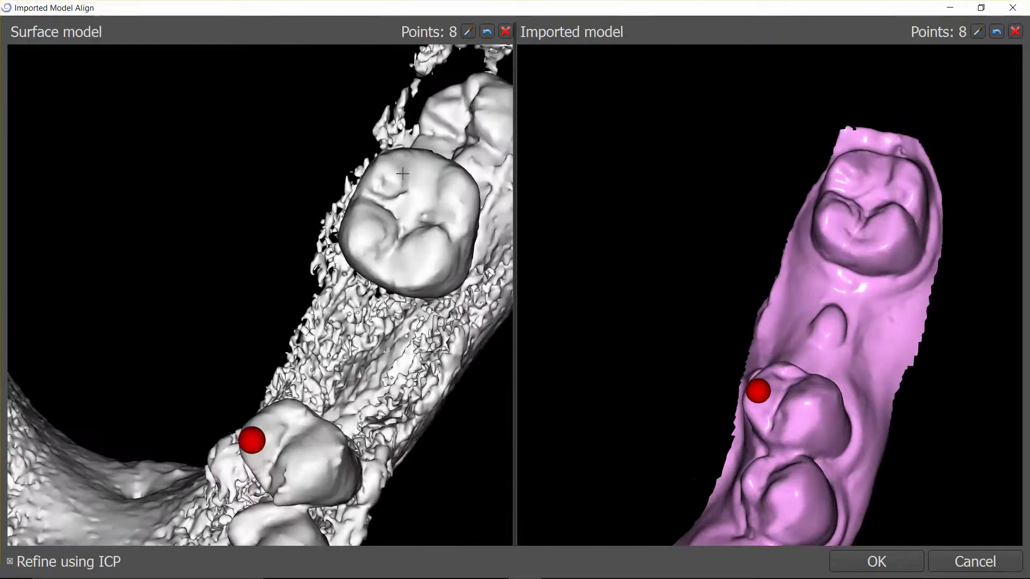
{"action": "key", "text": "ctrl"}
{"action": "left_click", "coordinate": [388, 169], "text": "ctrl"}
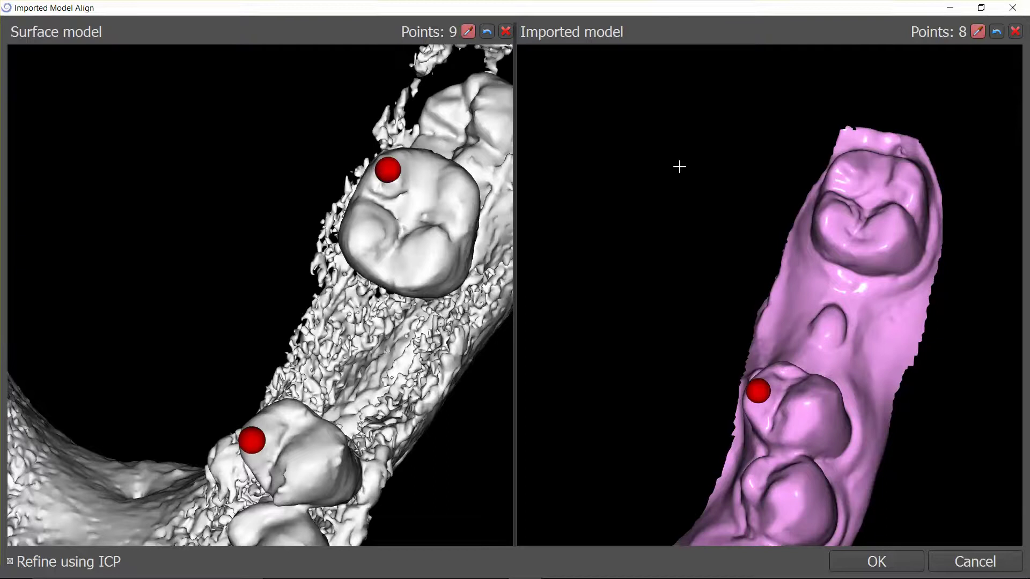
{"action": "left_click", "coordinate": [848, 170], "text": "ctrl"}
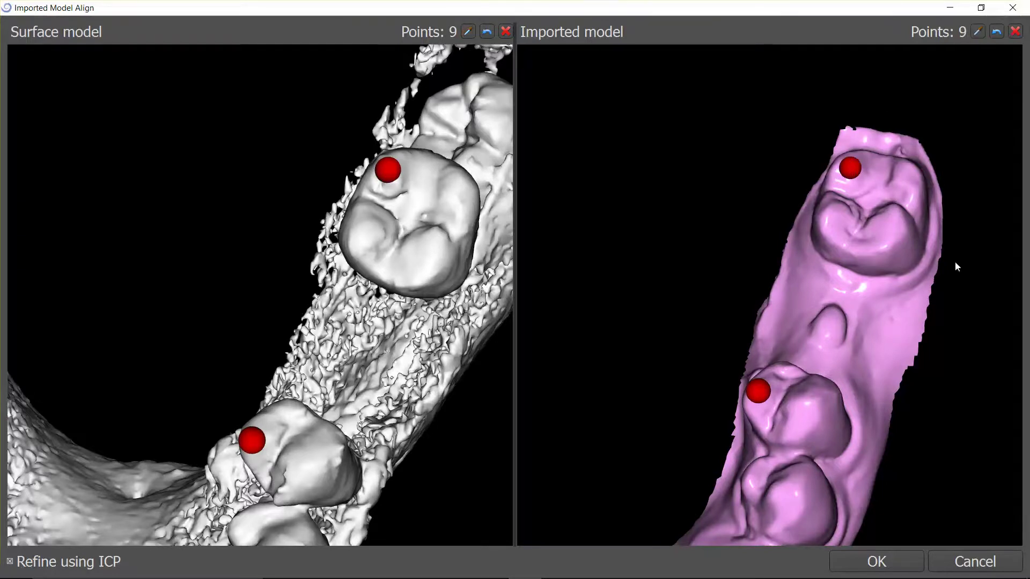
Review the placed points across the arches and apply the point alignment with ICP refinement
{"action": "scroll", "coordinate": [1004, 422], "scroll_direction": "down", "scroll_amount": 5}
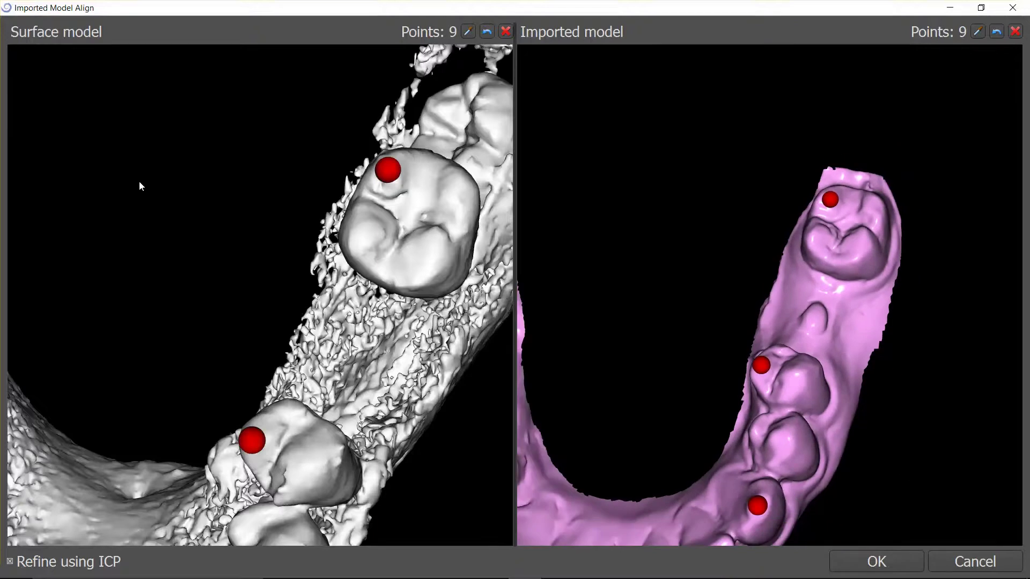
{"action": "scroll", "coordinate": [141, 186], "scroll_direction": "down", "scroll_amount": 10}
{"action": "left_click_drag", "start_coordinate": [233, 338], "coordinate": [396, 407]}
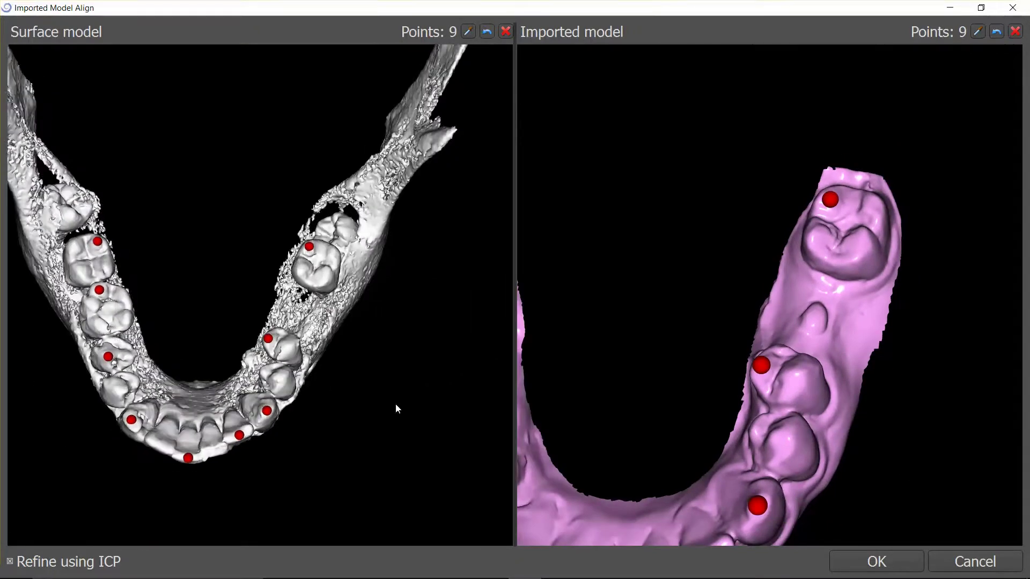
{"action": "left_click", "coordinate": [862, 565]}
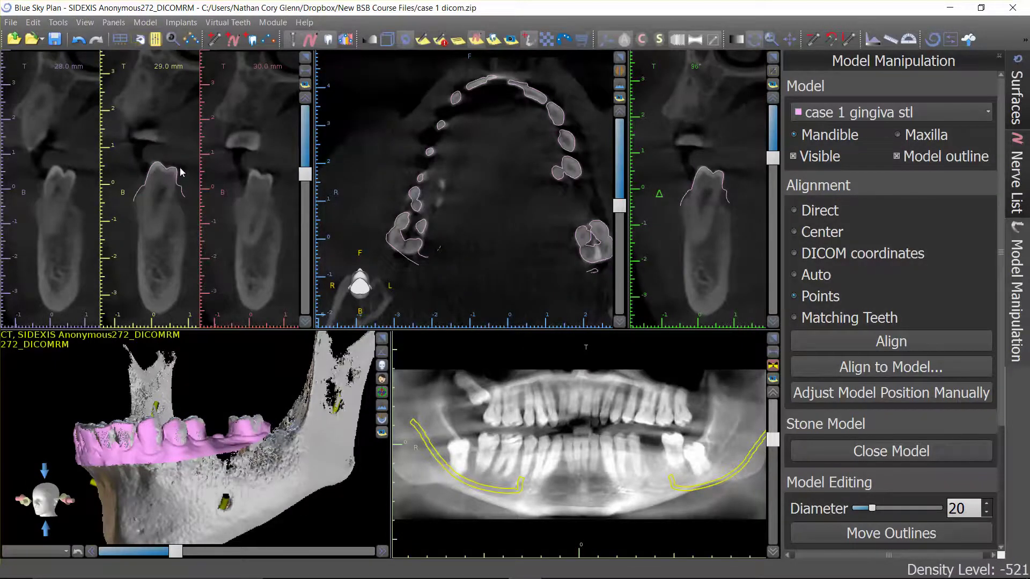
Enlarge the cross-sectional view and examine how the model outline fits the teeth and gingiva through the slices
{"action": "left_click", "coordinate": [305, 57]}
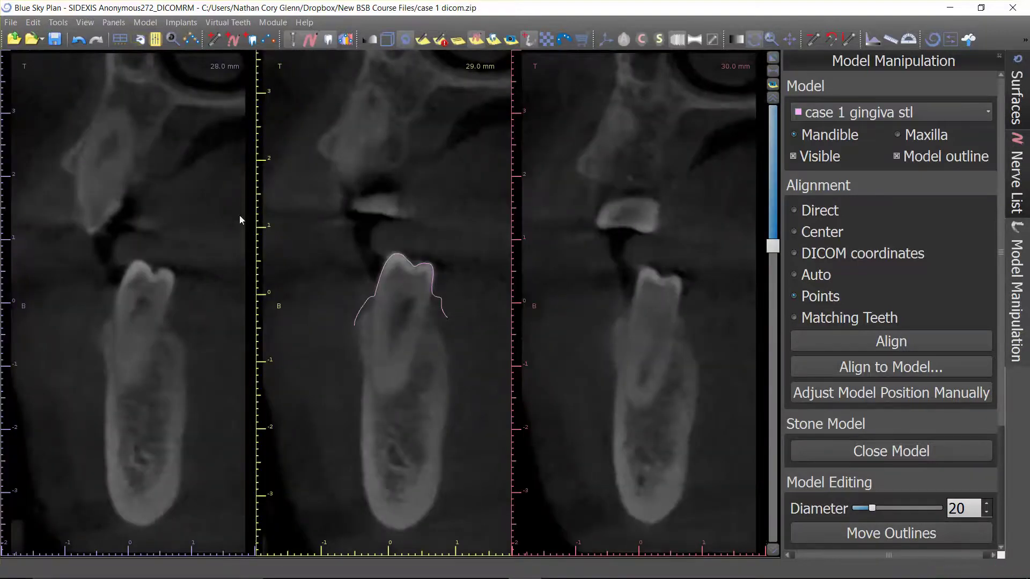
{"action": "scroll", "coordinate": [428, 337], "scroll_direction": "down", "scroll_amount": 2}
{"action": "scroll", "coordinate": [428, 338], "scroll_direction": "down", "scroll_amount": 14}
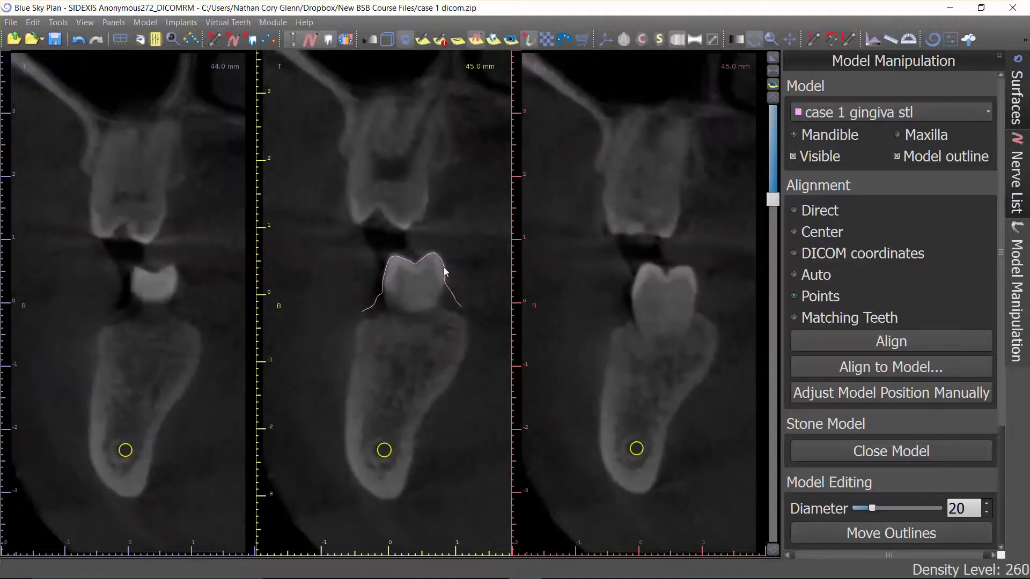
{"action": "scroll", "coordinate": [445, 304], "scroll_direction": "up", "scroll_amount": 4}
{"action": "scroll", "coordinate": [445, 304], "scroll_direction": "up", "scroll_amount": 15}
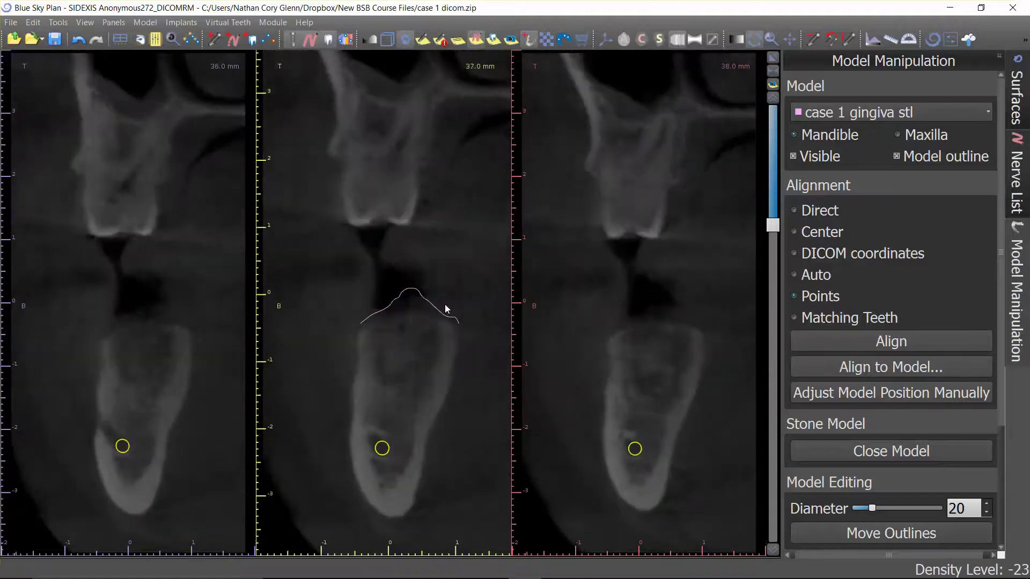
Check the model outline against the teeth through the remaining cross-sections around the arch, then restore the multi-view layout
{"action": "scroll", "coordinate": [713, 466], "scroll_direction": "up", "scroll_amount": 3}
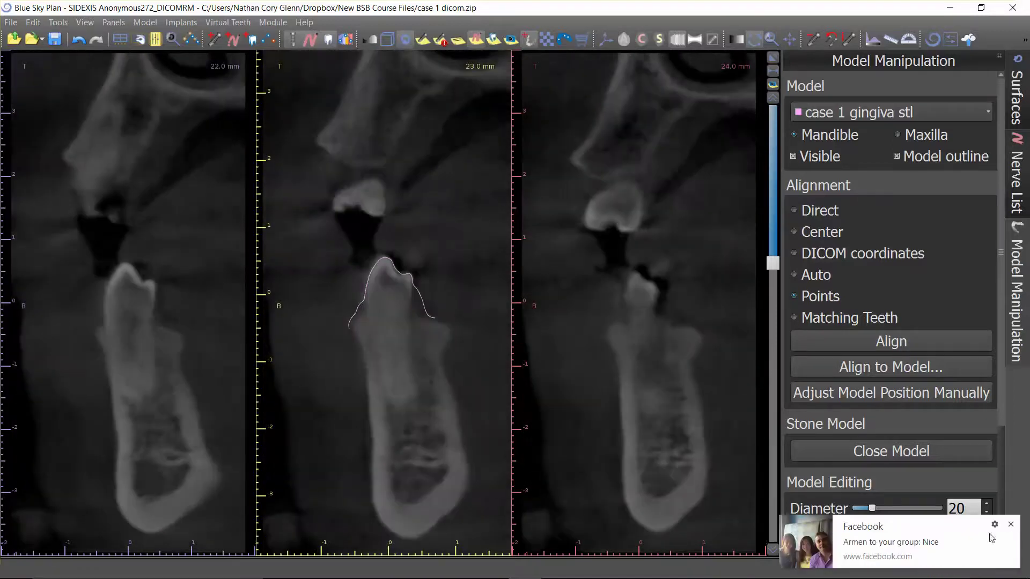
{"action": "left_click", "coordinate": [1010, 525]}
{"action": "scroll", "coordinate": [357, 286], "scroll_direction": "down", "scroll_amount": 17}
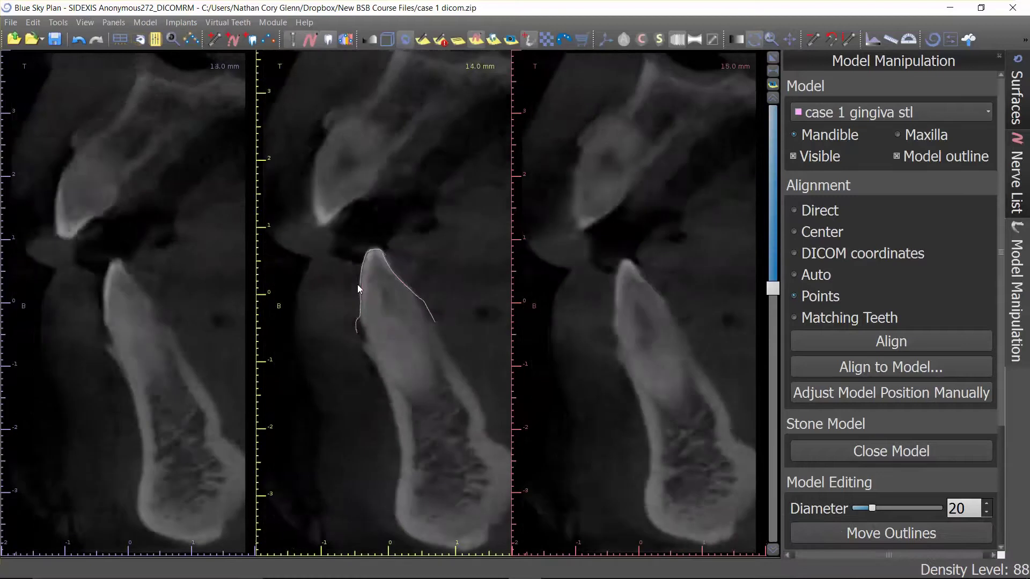
{"action": "scroll", "coordinate": [357, 285], "scroll_direction": "down", "scroll_amount": 10}
{"action": "scroll", "coordinate": [357, 285], "scroll_direction": "down", "scroll_amount": 4}
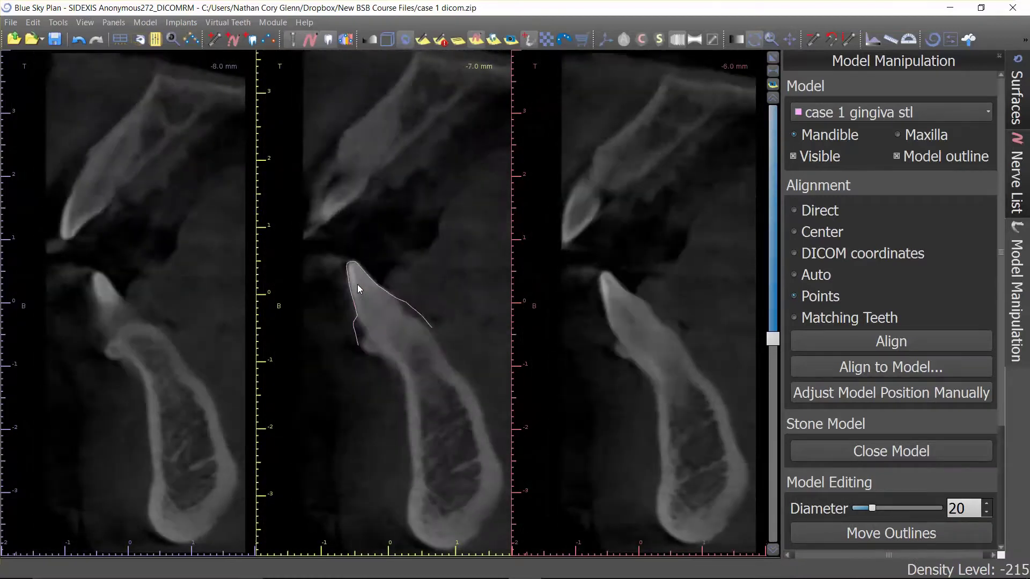
{"action": "scroll", "coordinate": [354, 301], "scroll_direction": "down", "scroll_amount": 15}
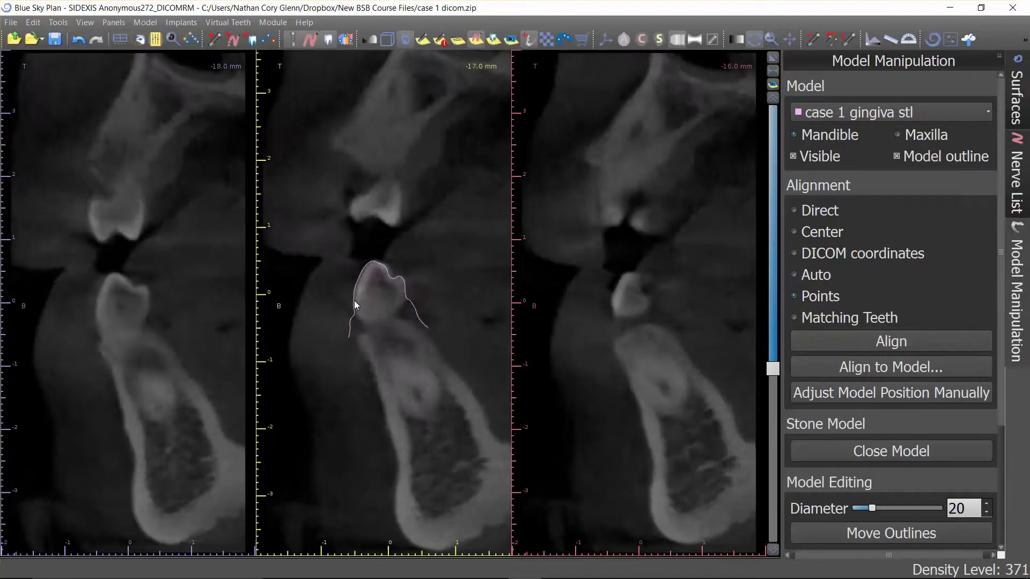
{"action": "scroll", "coordinate": [353, 298], "scroll_direction": "up", "scroll_amount": 2}
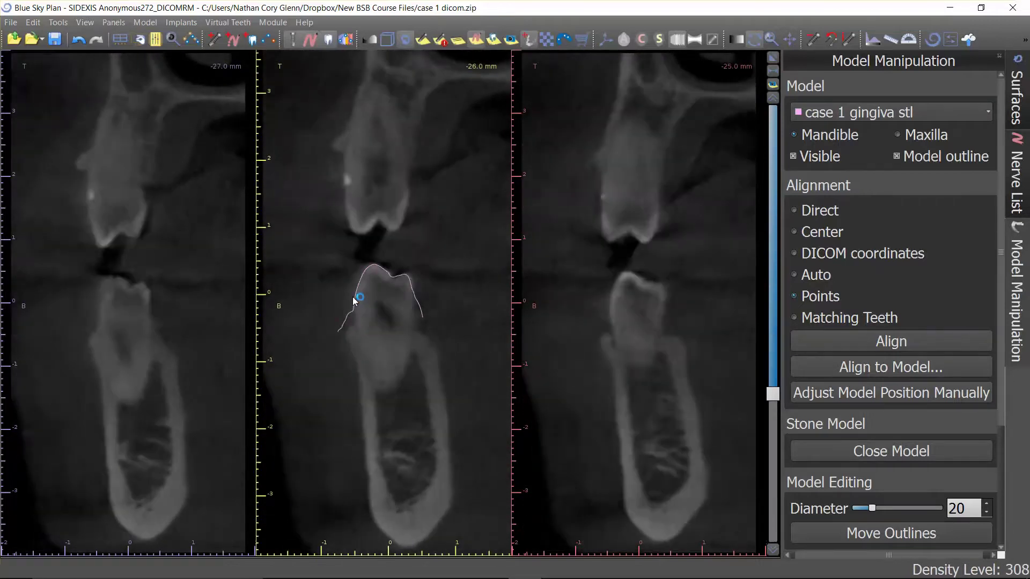
{"action": "left_click", "coordinate": [776, 57]}
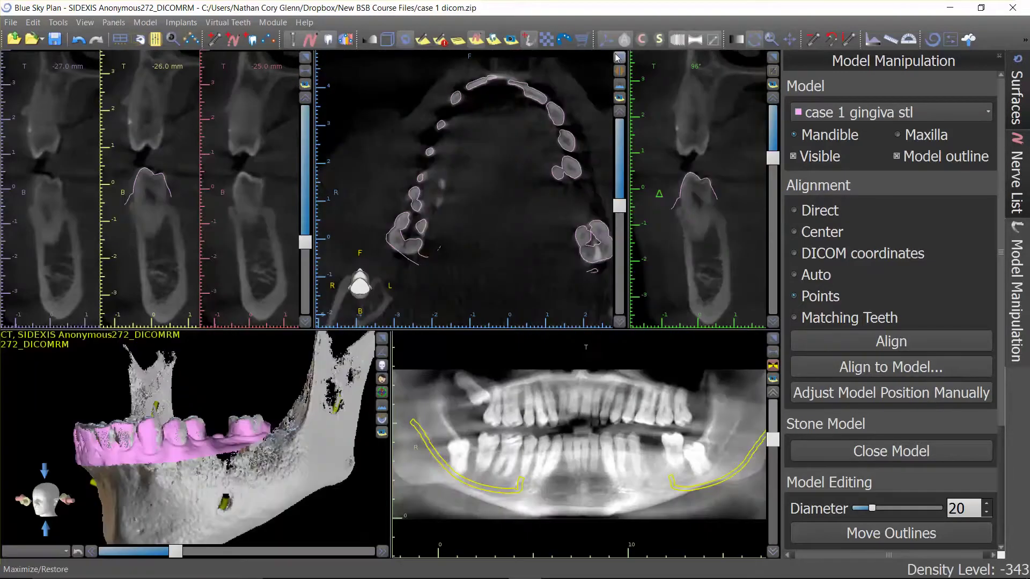
Enlarge the axial view, examine how the model outline follows the teeth through the slices, and restore the layout
{"action": "left_click", "coordinate": [620, 58]}
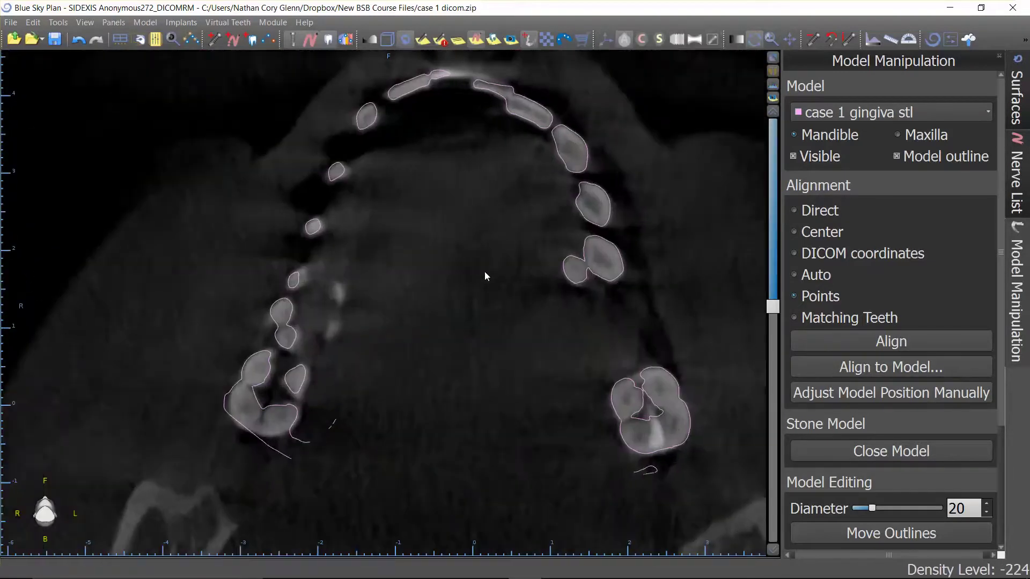
{"action": "scroll", "coordinate": [484, 274], "scroll_direction": "down", "scroll_amount": 5}
{"action": "scroll", "coordinate": [484, 274], "scroll_direction": "down", "scroll_amount": 4}
{"action": "scroll", "coordinate": [468, 292], "scroll_direction": "down", "scroll_amount": 5}
{"action": "scroll", "coordinate": [468, 294], "scroll_direction": "down", "scroll_amount": 6}
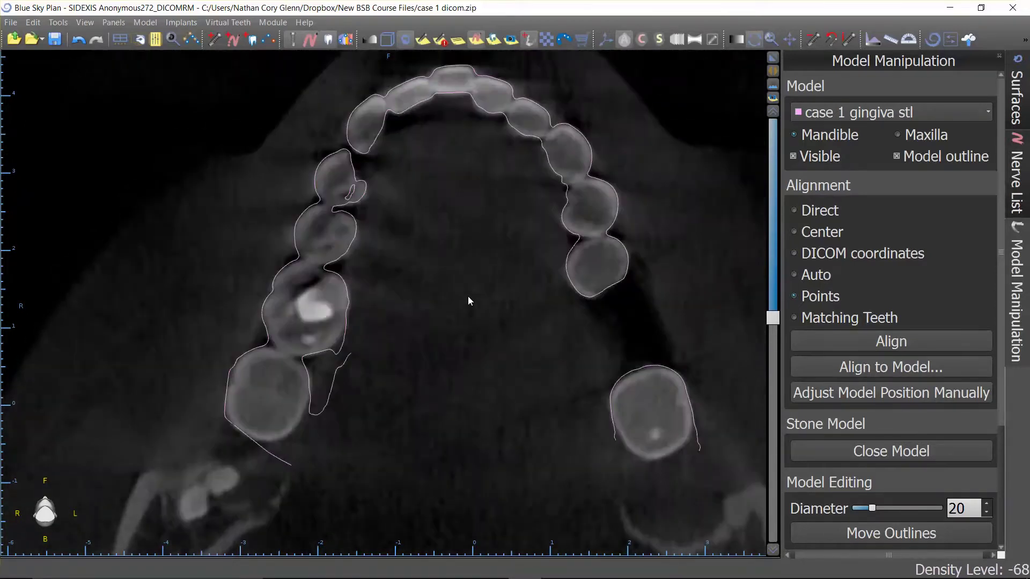
{"action": "left_click", "coordinate": [773, 57]}
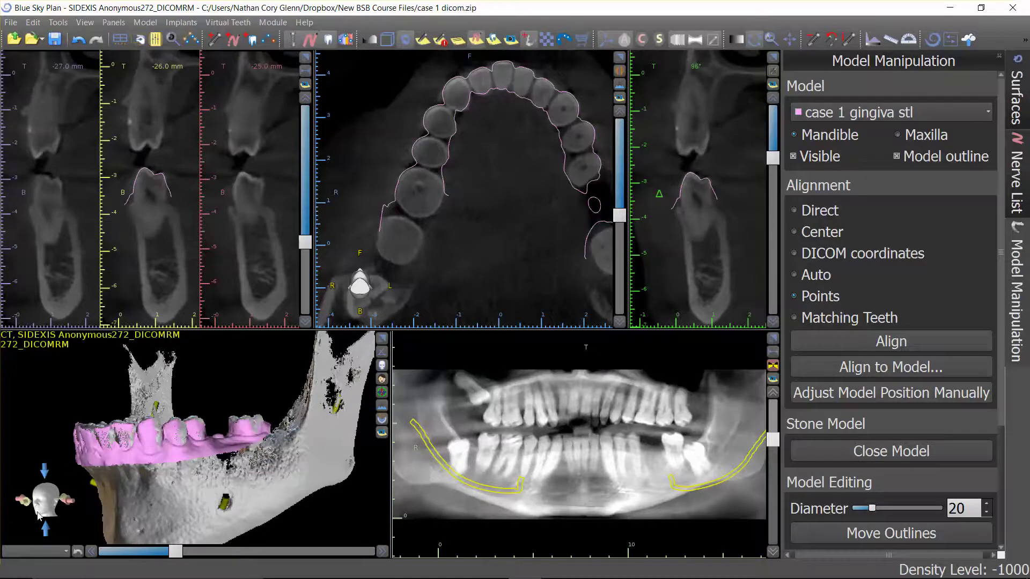
Hide the original CT surface in the 3D view and turn the gingiva model to show its occlusal side
{"action": "left_click_drag", "start_coordinate": [57, 430], "coordinate": [196, 420]}
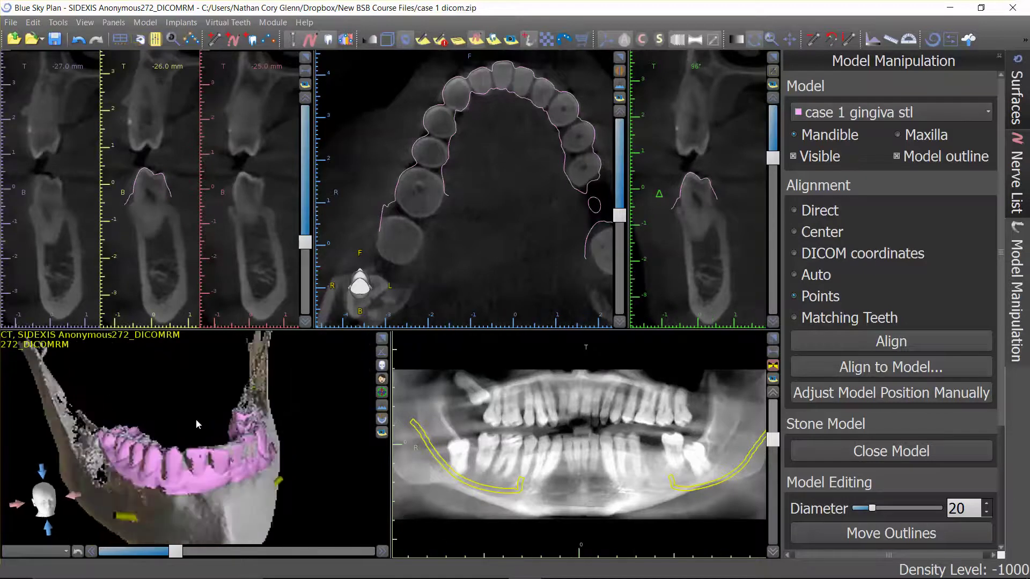
{"action": "left_click_drag", "start_coordinate": [187, 360], "coordinate": [191, 397]}
{"action": "scroll", "coordinate": [196, 402], "scroll_direction": "down", "scroll_amount": 4}
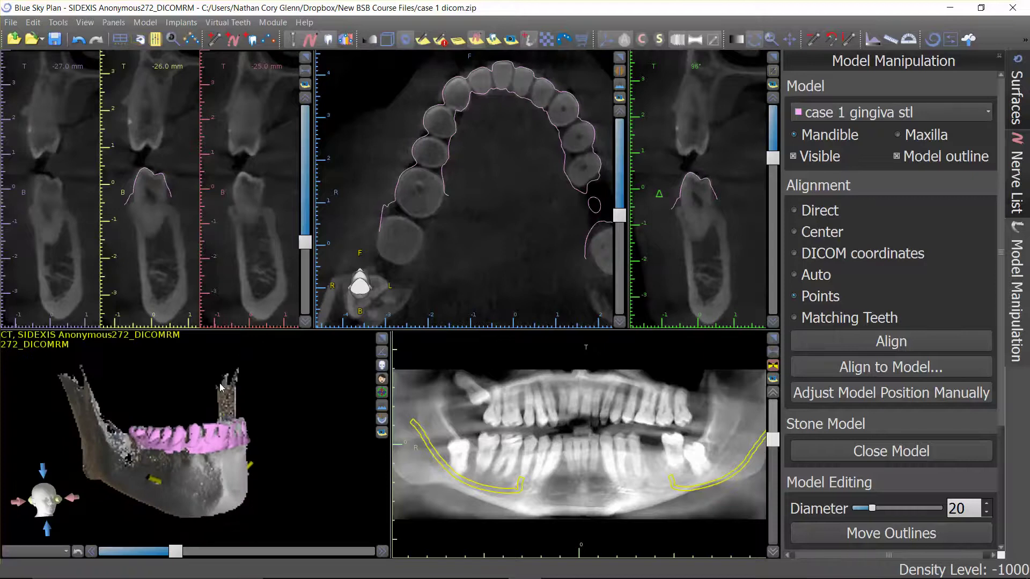
{"action": "left_click_drag", "start_coordinate": [165, 364], "coordinate": [182, 381]}
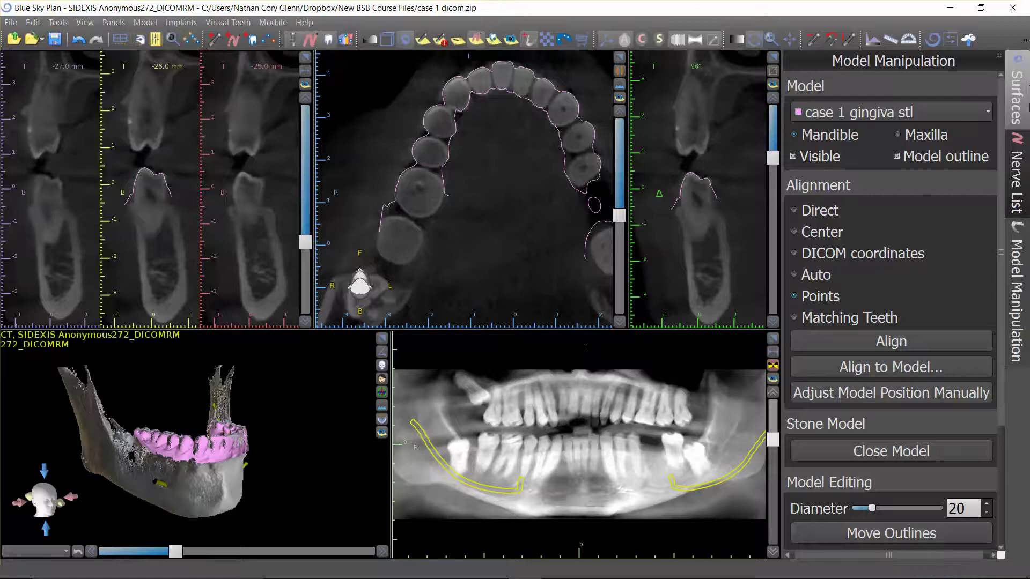
{"action": "left_click", "coordinate": [1021, 91]}
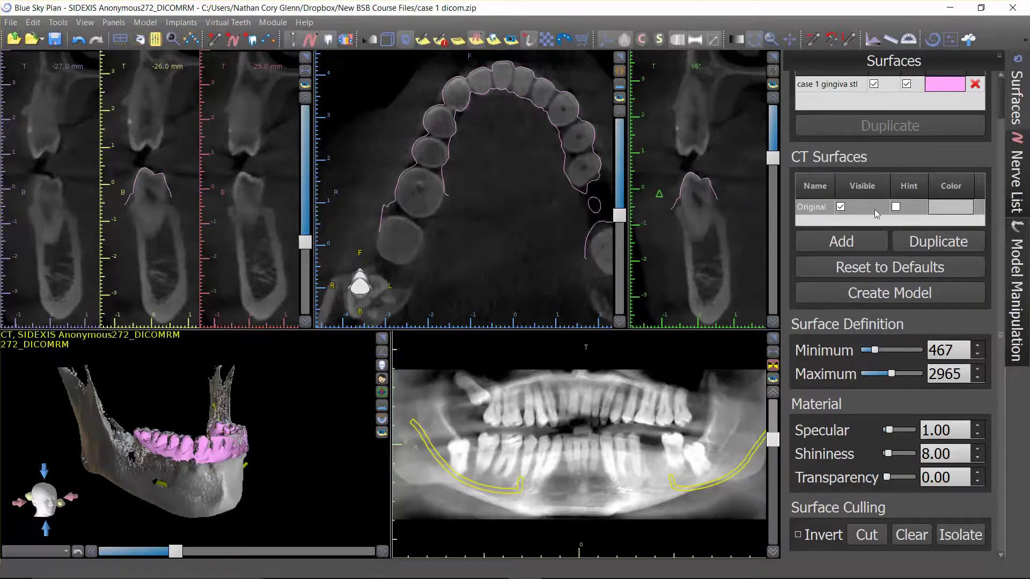
{"action": "left_click", "coordinate": [841, 208]}
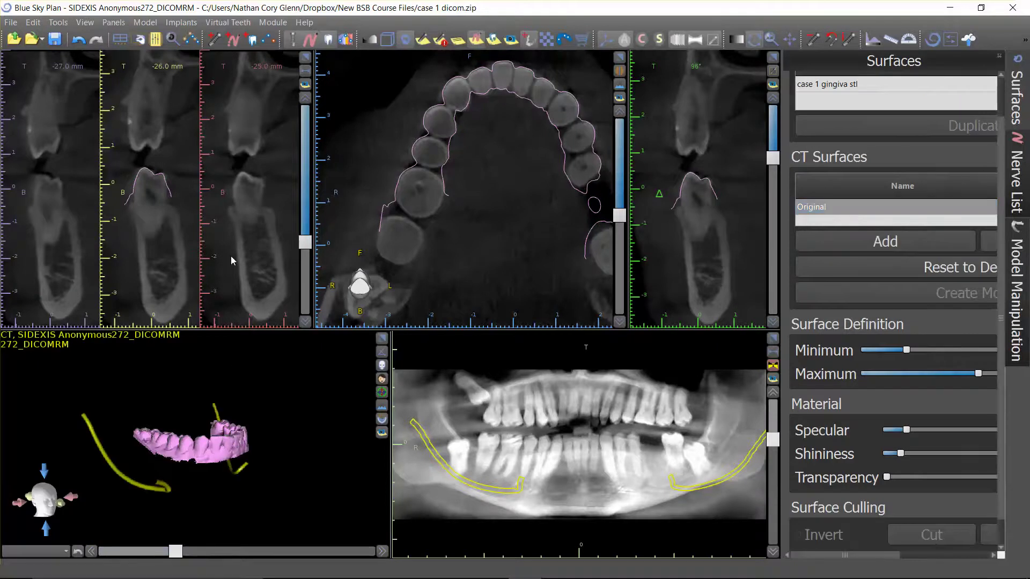
{"action": "left_click_drag", "start_coordinate": [156, 377], "coordinate": [273, 477]}
{"action": "scroll", "coordinate": [915, 189], "scroll_direction": "up", "scroll_amount": 2}
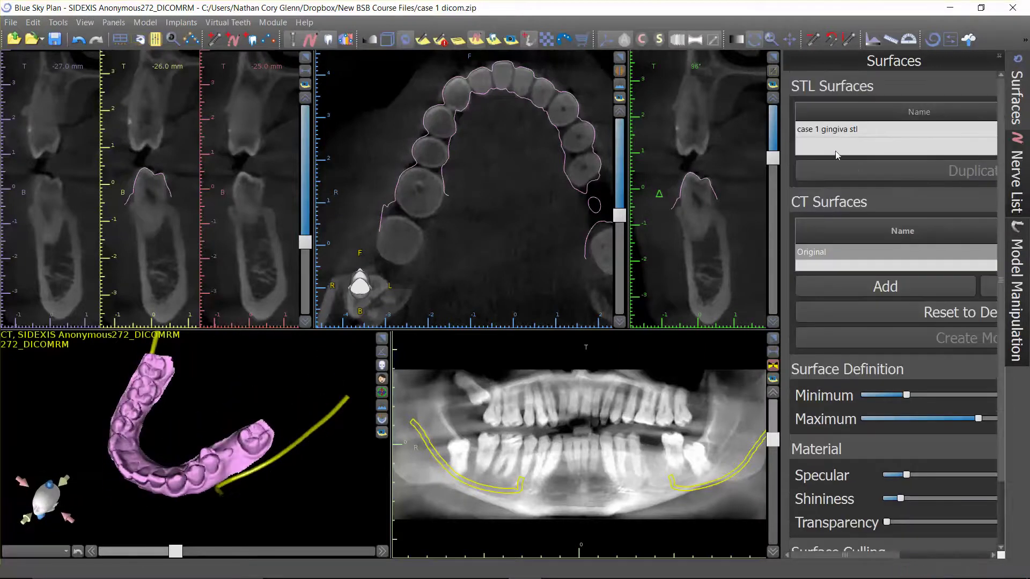
Turn the outline of the case 1 gingiva stl surface off and back on in the slice views
{"action": "left_click", "coordinate": [842, 131]}
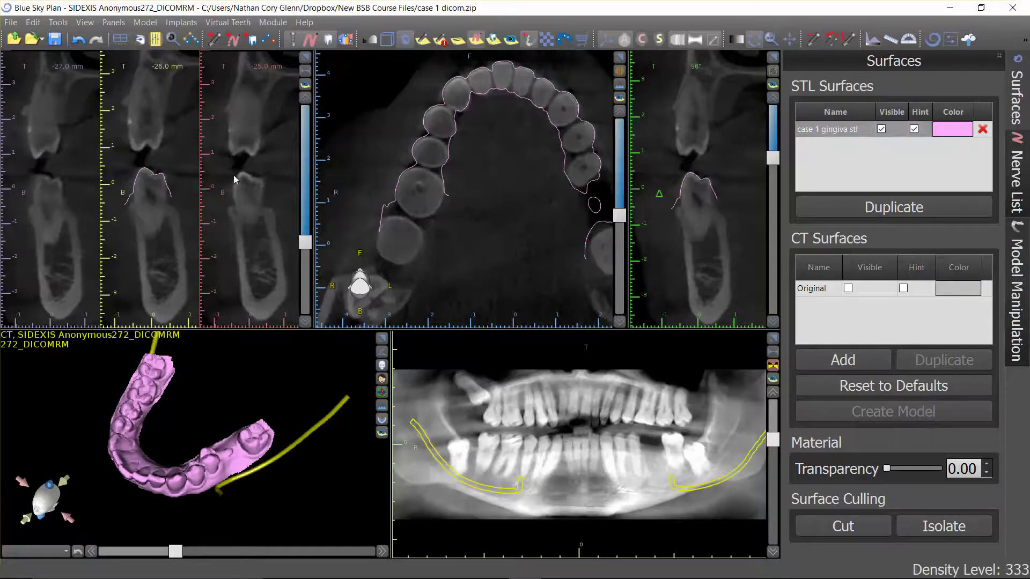
{"action": "left_click", "coordinate": [915, 130]}
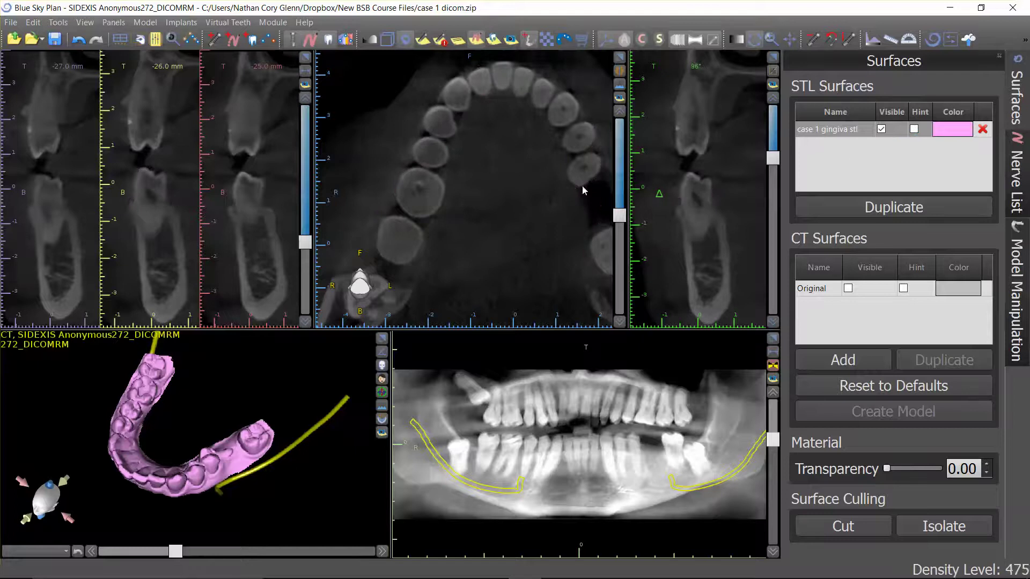
{"action": "left_click", "coordinate": [915, 129]}
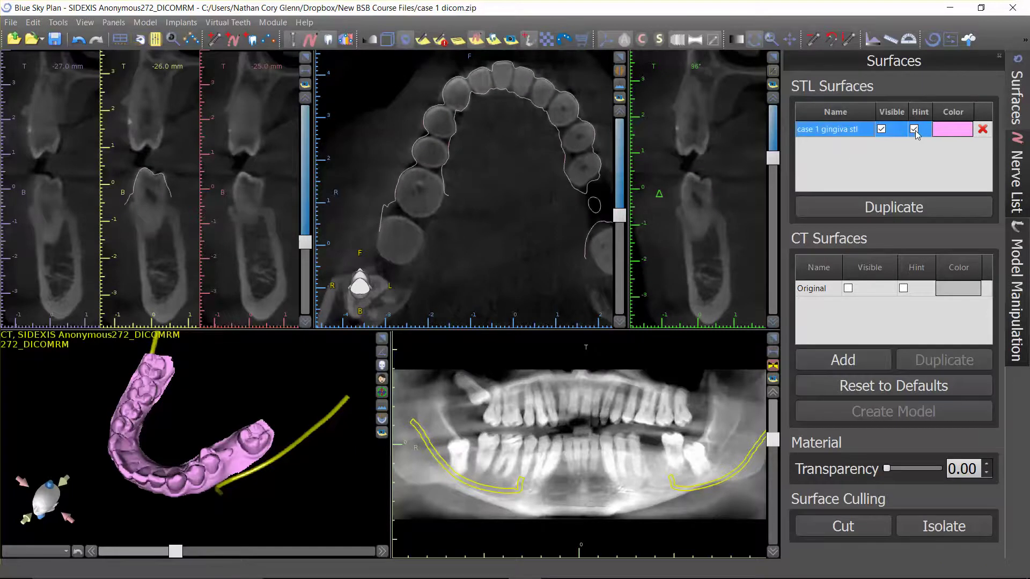
Hide the case 1 gingiva stl surface in the 3D view and make it visible again
{"action": "left_click", "coordinate": [881, 130]}
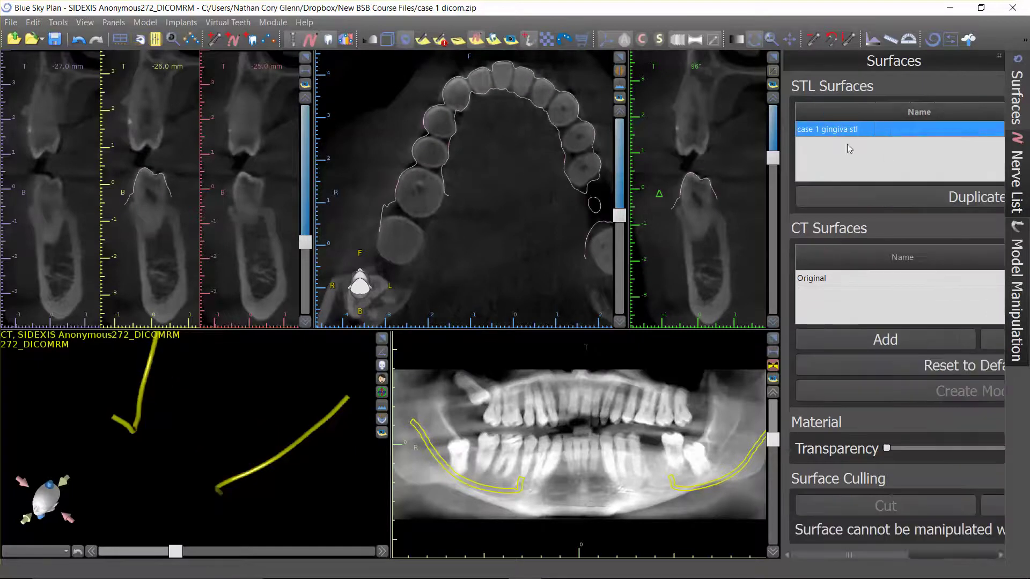
{"action": "left_click", "coordinate": [930, 132]}
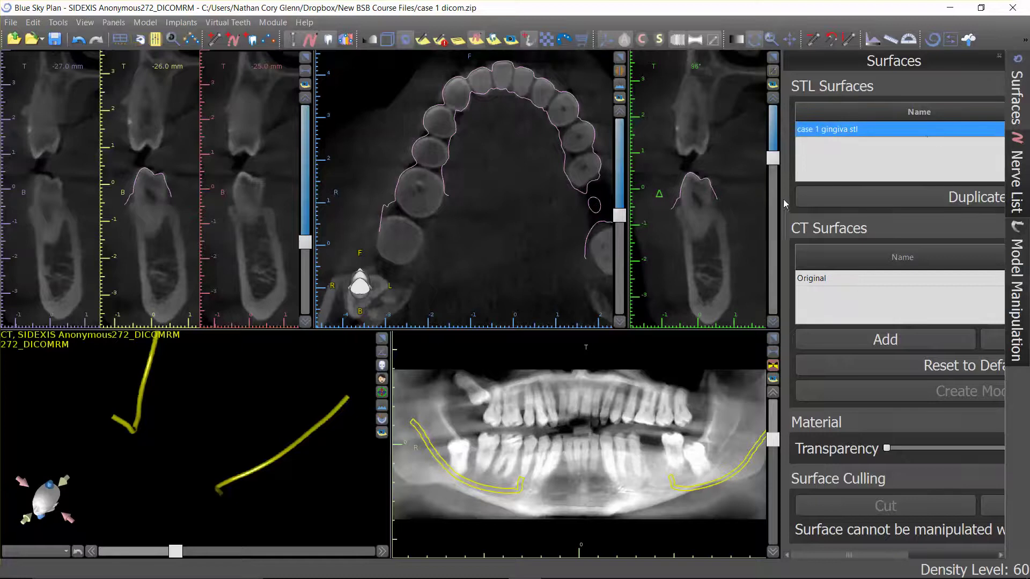
{"action": "left_click_drag", "start_coordinate": [784, 204], "coordinate": [682, 225]}
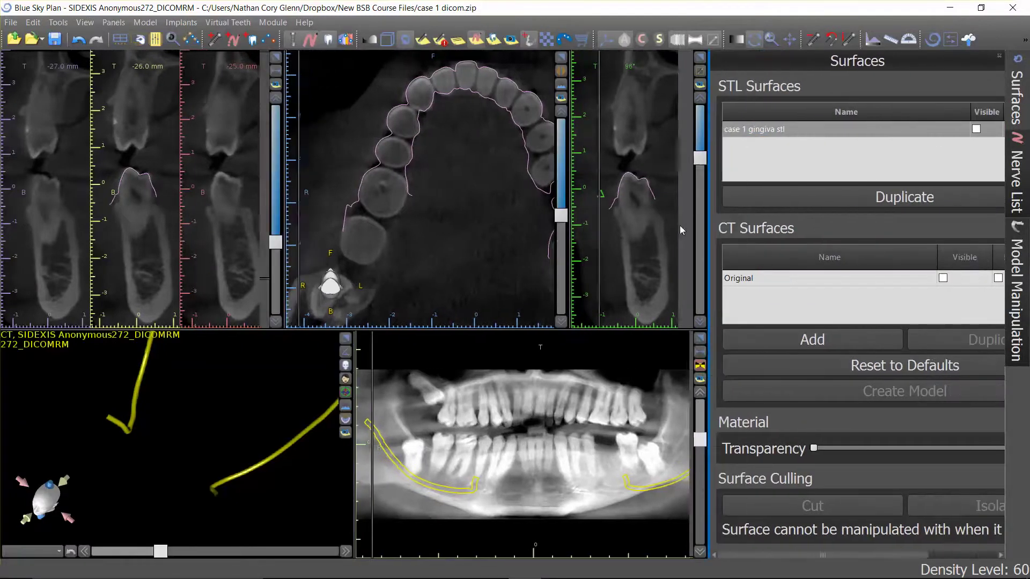
{"action": "left_click", "coordinate": [976, 129]}
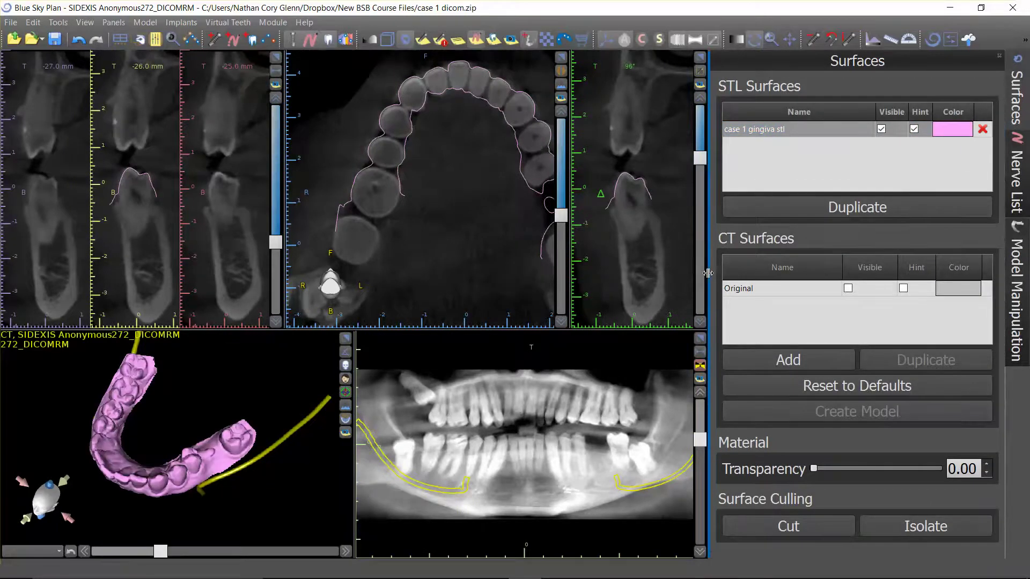
{"action": "left_click_drag", "start_coordinate": [722, 278], "coordinate": [803, 284]}
Change the case 1 gingiva stl surface color to light cyan (Red 85, Green 255, Blue 255)
{"action": "left_click", "coordinate": [953, 129]}
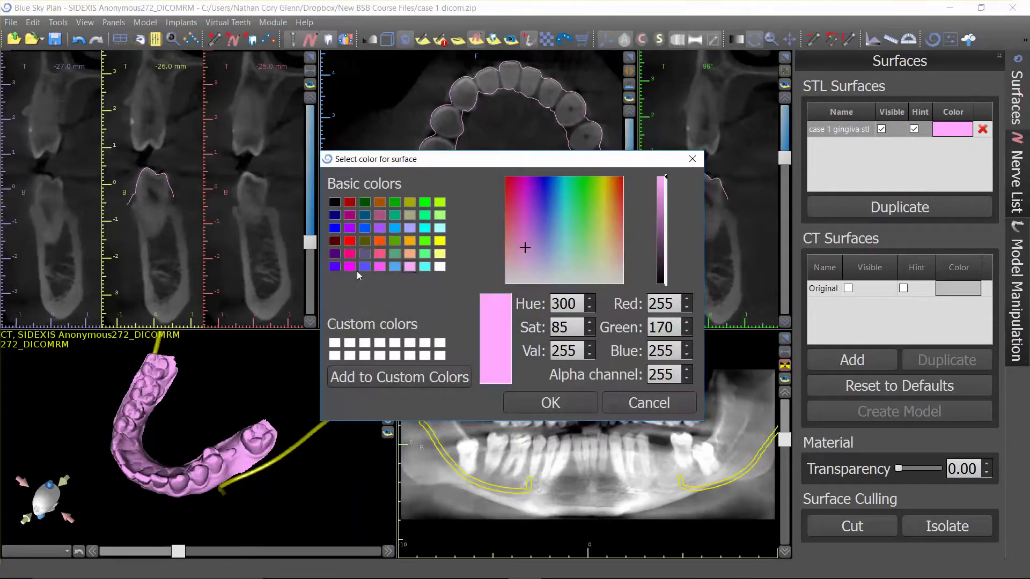
{"action": "left_click", "coordinate": [427, 268]}
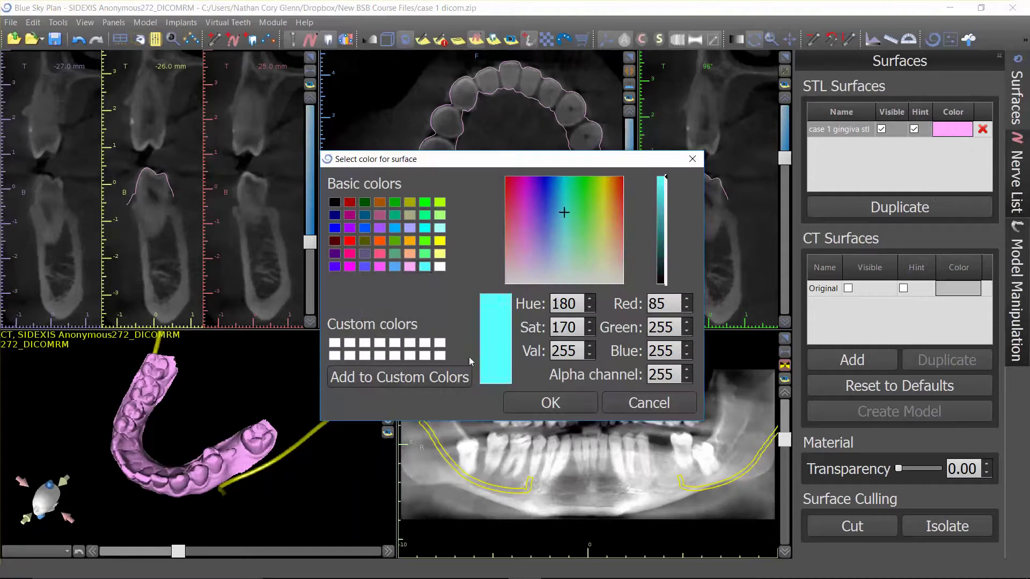
{"action": "left_click", "coordinate": [551, 407]}
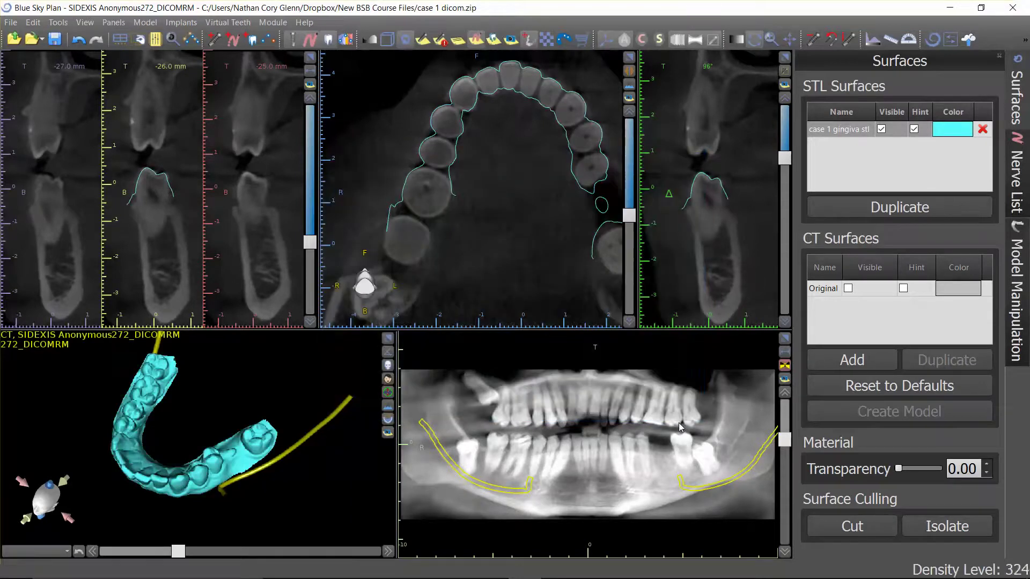
Add a medium Left Mandibular First Molar from the Teeth caps set at the gap in front of the last molar
{"action": "left_click_drag", "start_coordinate": [180, 501], "coordinate": [167, 422]}
{"action": "left_click_drag", "start_coordinate": [259, 460], "coordinate": [199, 456]}
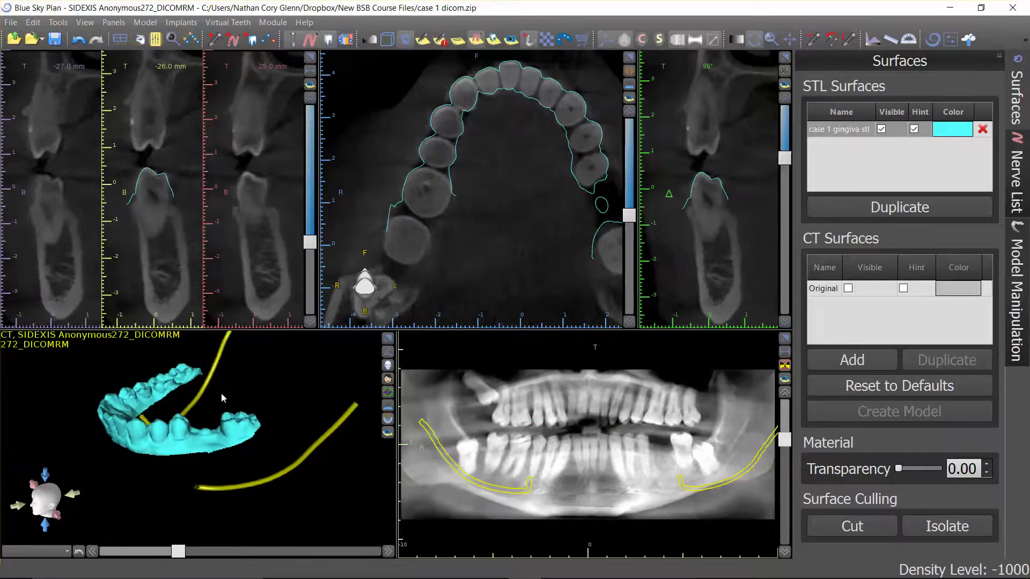
{"action": "left_click_drag", "start_coordinate": [166, 374], "coordinate": [185, 416]}
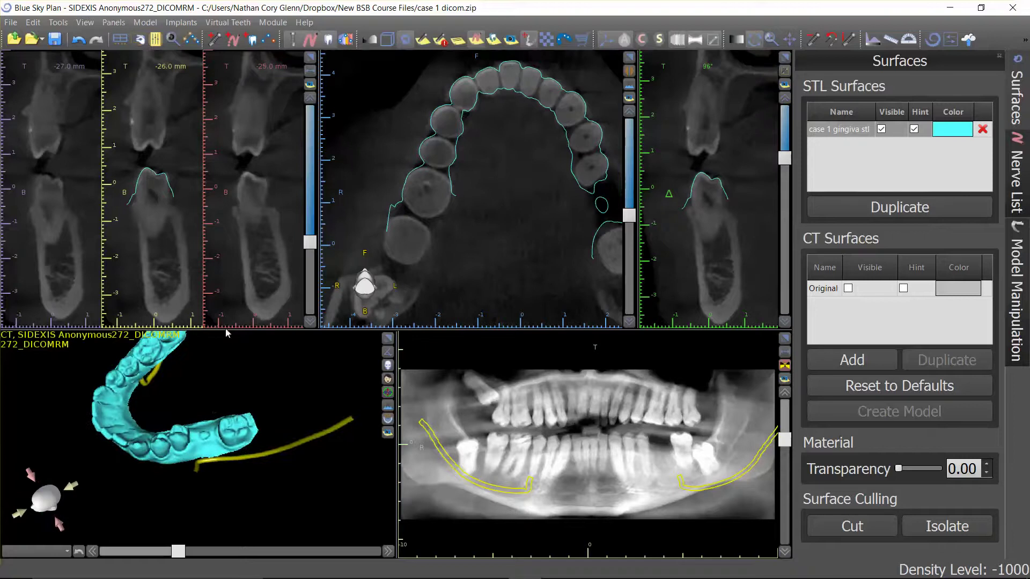
{"action": "left_click", "coordinate": [252, 41]}
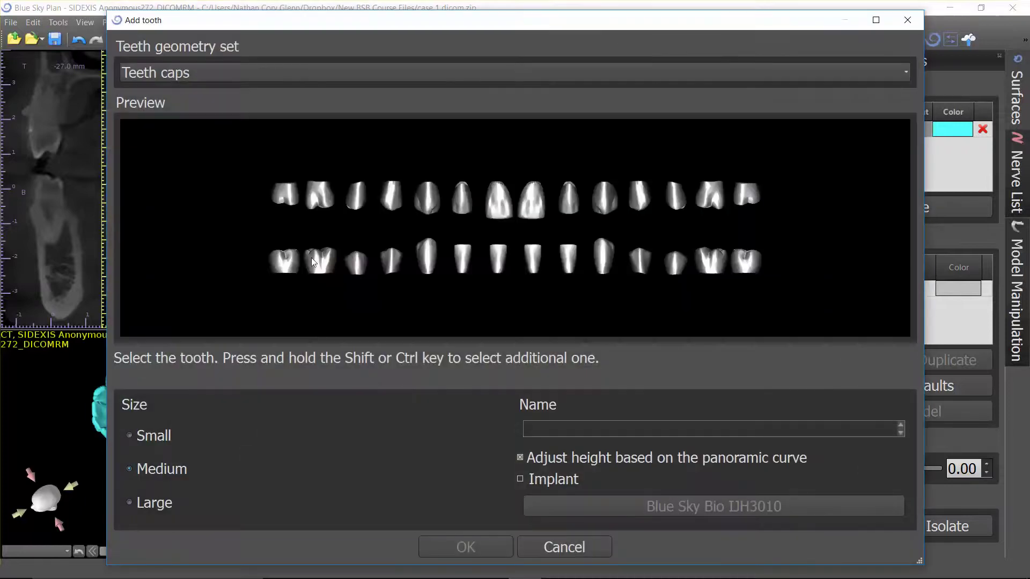
{"action": "left_click", "coordinate": [713, 262]}
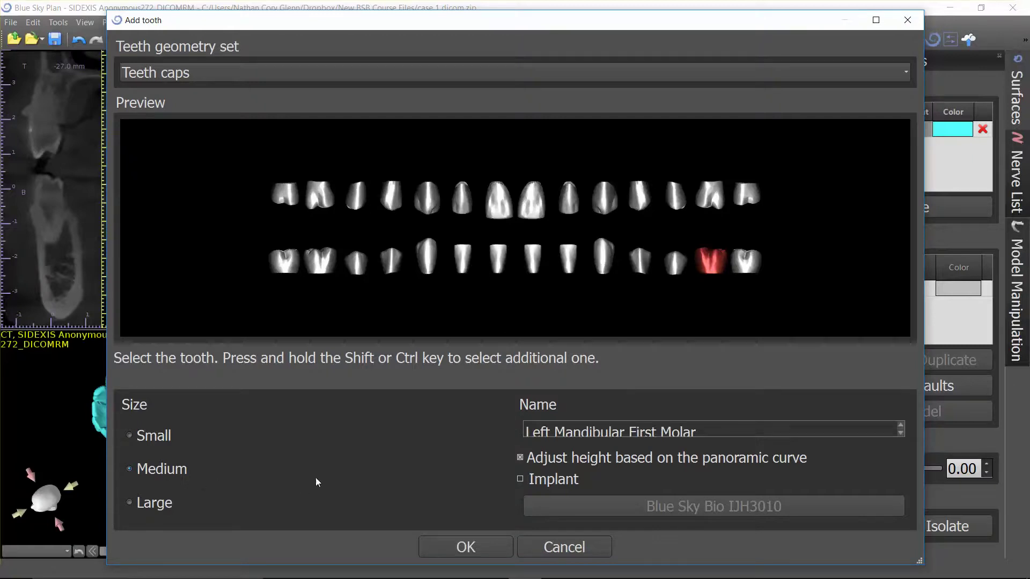
{"action": "left_click", "coordinate": [457, 549]}
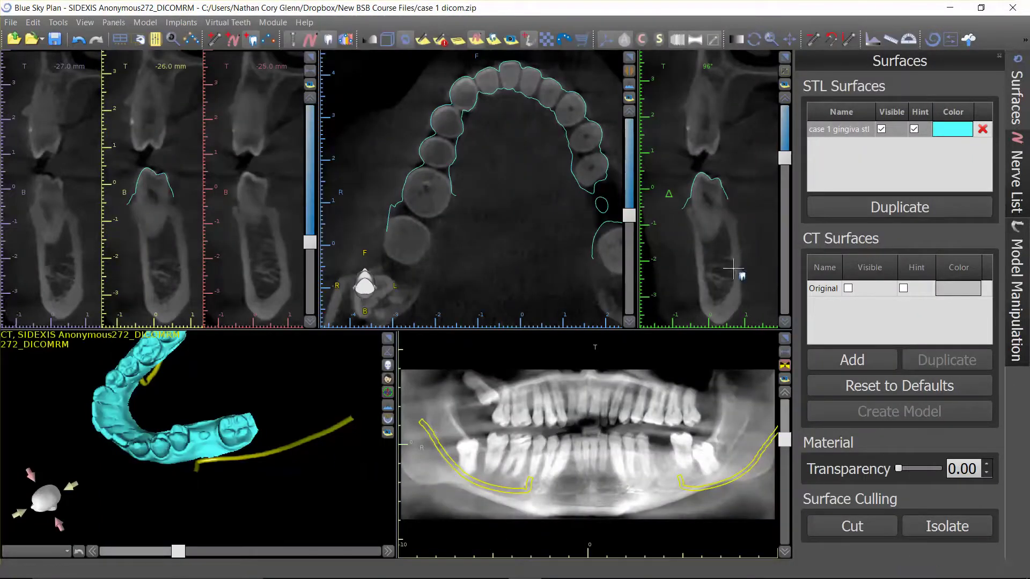
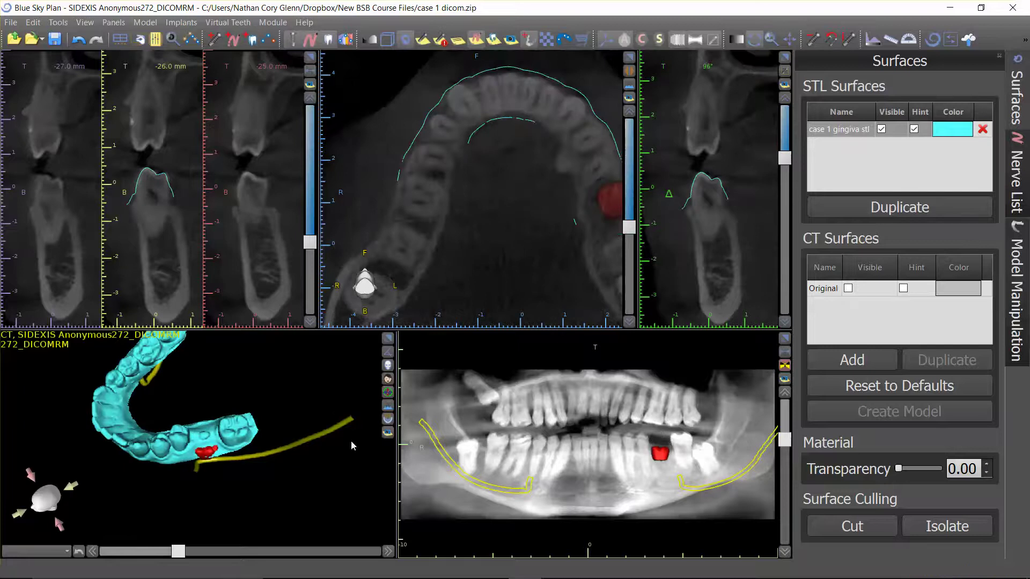
Enlarge the 3D view and raise the virtual first molar into the gap between the premolar and the last molar
{"action": "left_click", "coordinate": [388, 339]}
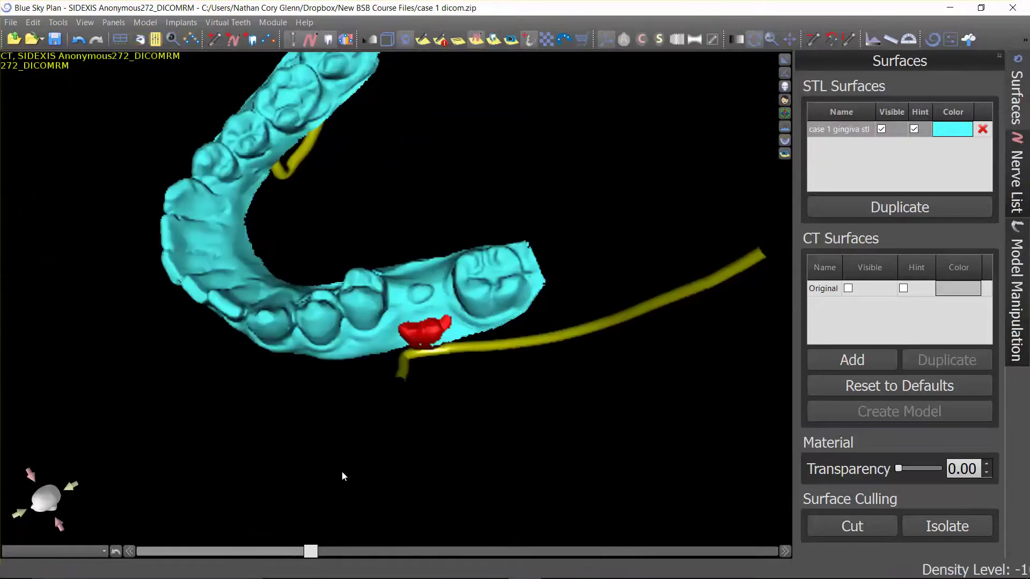
{"action": "left_click_drag", "start_coordinate": [343, 440], "coordinate": [540, 278]}
{"action": "scroll", "coordinate": [586, 258], "scroll_direction": "up", "scroll_amount": 5}
{"action": "left_click_drag", "start_coordinate": [618, 287], "coordinate": [611, 350]}
{"action": "left_click", "coordinate": [469, 374]}
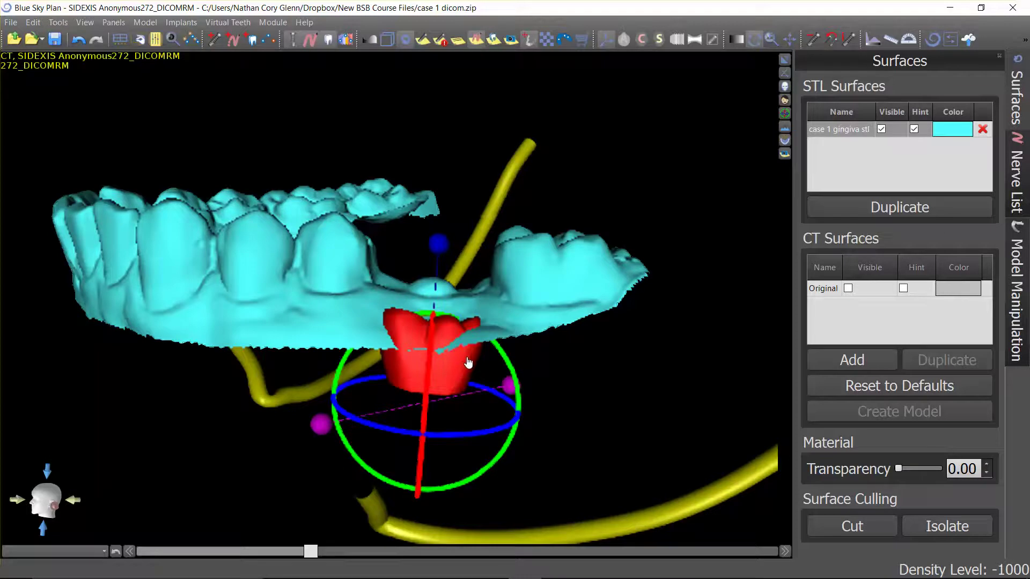
{"action": "left_click_drag", "start_coordinate": [468, 364], "coordinate": [303, 516]}
Shift the virtual molar slightly toward the tongue side and fine-tune its cheek-to-tongue tilt over the ridge
{"action": "left_click", "coordinate": [322, 310]}
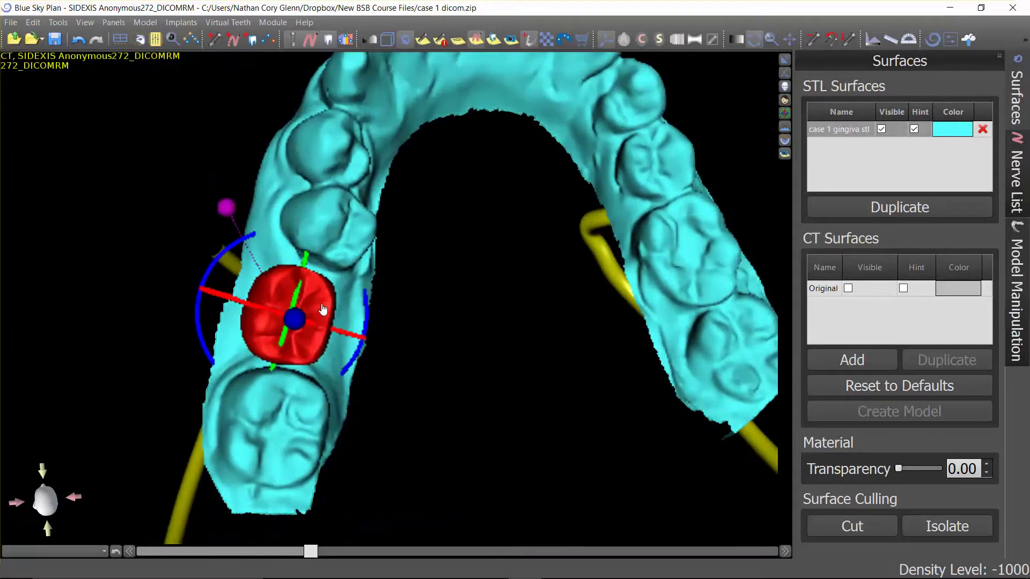
{"action": "left_click_drag", "start_coordinate": [324, 298], "coordinate": [341, 296]}
{"action": "left_click_drag", "start_coordinate": [473, 449], "coordinate": [514, 476]}
{"action": "left_click_drag", "start_coordinate": [405, 447], "coordinate": [397, 278]}
{"action": "left_click", "coordinate": [329, 211]}
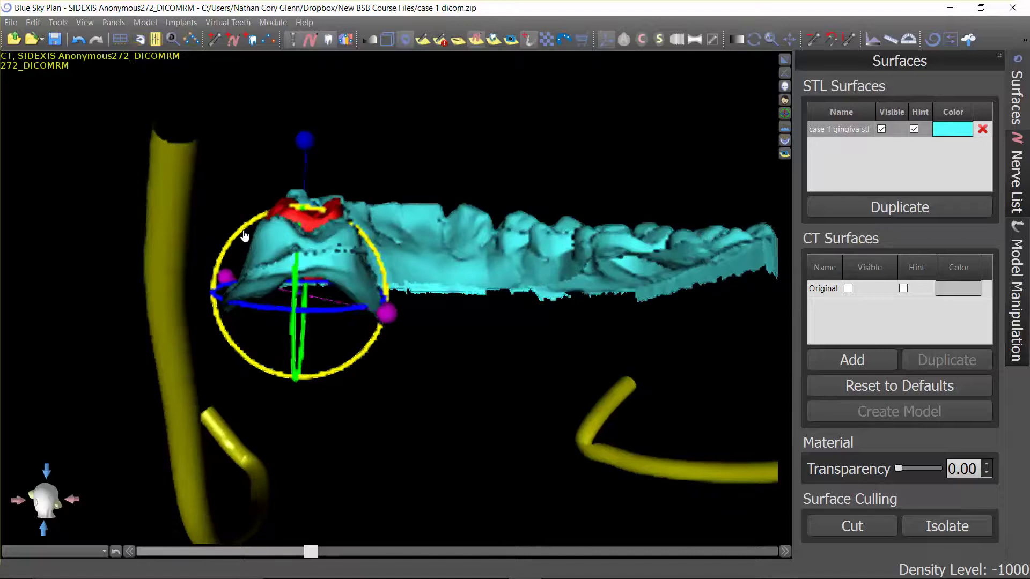
{"action": "mouse_move", "coordinate": [244, 236]}
{"action": "left_mouse_down"}
{"action": "mouse_move", "coordinate": [239, 244]}
{"action": "mouse_move", "coordinate": [230, 219]}
{"action": "mouse_move", "coordinate": [225, 230]}
{"action": "mouse_move", "coordinate": [236, 225]}
{"action": "left_mouse_up"}
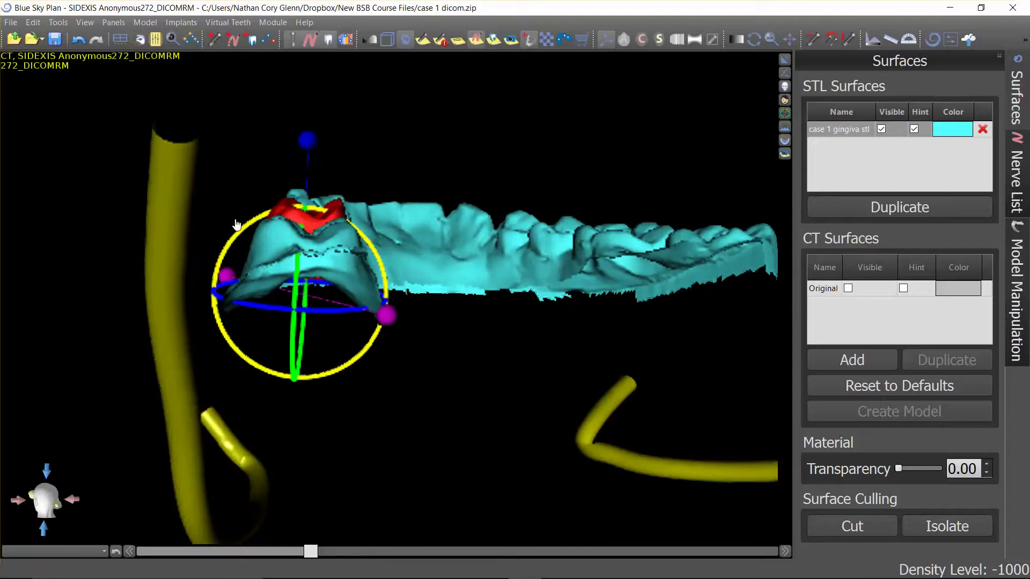
Rotate the virtual molar slightly about its vertical axis and tilt it front-to-back to level it with the neighbouring teeth
{"action": "left_click_drag", "start_coordinate": [386, 102], "coordinate": [397, 397]}
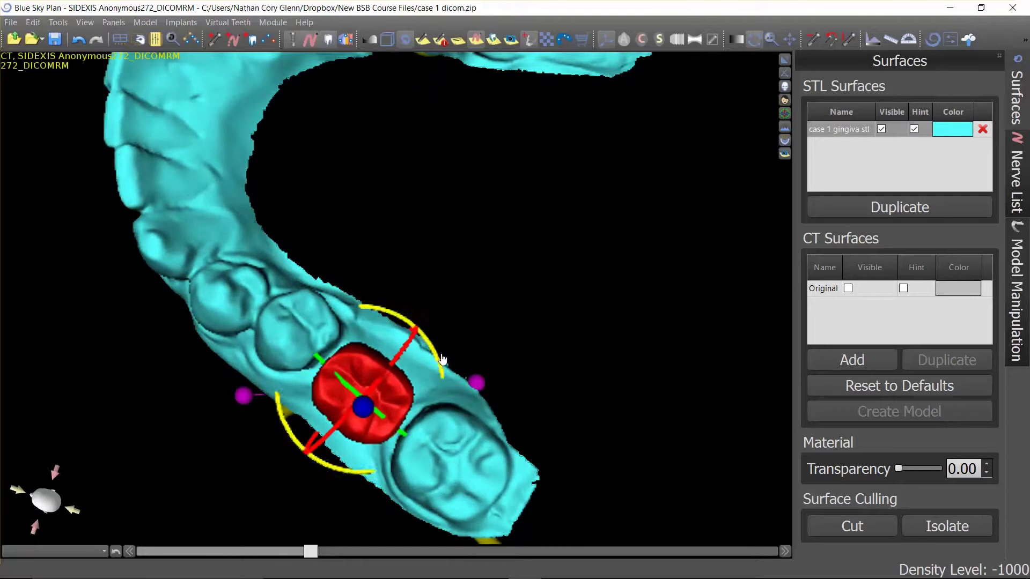
{"action": "left_click_drag", "start_coordinate": [440, 365], "coordinate": [427, 366]}
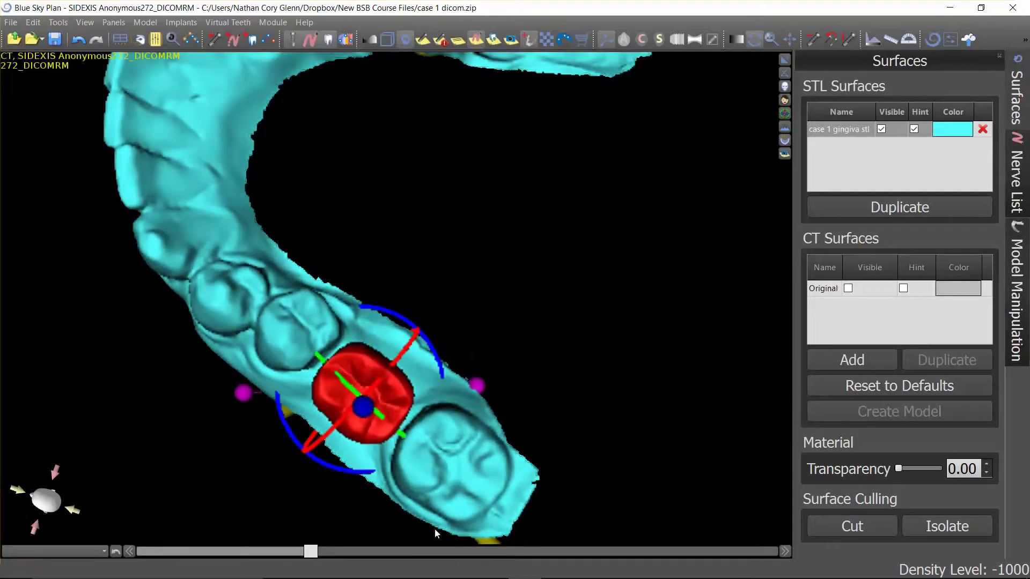
{"action": "left_click_drag", "start_coordinate": [404, 532], "coordinate": [460, 230]}
{"action": "left_click", "coordinate": [451, 239]}
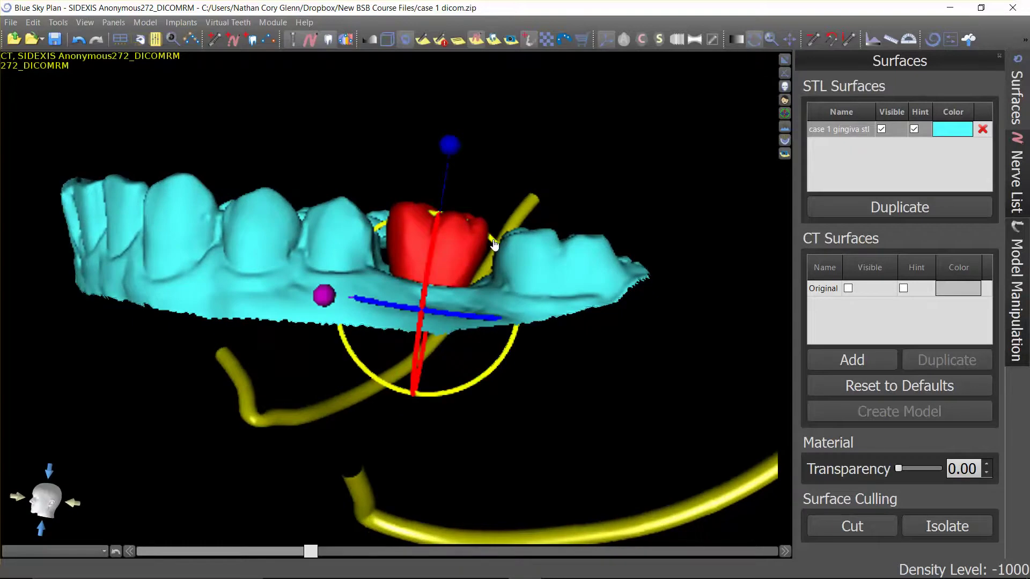
{"action": "mouse_move", "coordinate": [497, 371]}
{"action": "left_mouse_down"}
{"action": "mouse_move", "coordinate": [506, 359]}
{"action": "mouse_move", "coordinate": [503, 368]}
{"action": "left_mouse_up"}
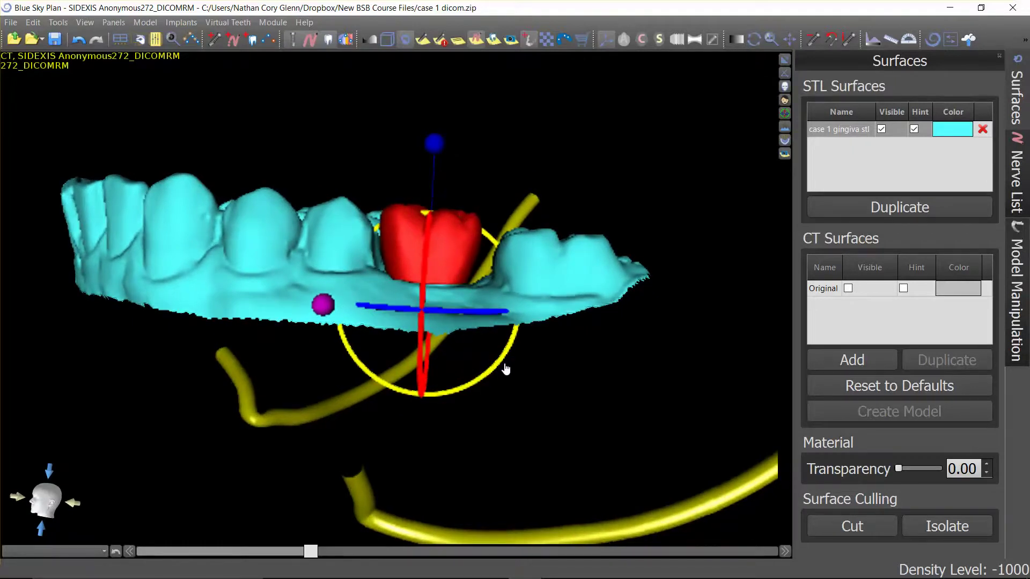
Nudge the virtual molar's position over the ridge as seen from behind the last molar
{"action": "left_click_drag", "start_coordinate": [557, 171], "coordinate": [485, 310]}
{"action": "left_click", "coordinate": [479, 306]}
{"action": "left_click_drag", "start_coordinate": [661, 252], "coordinate": [440, 96]}
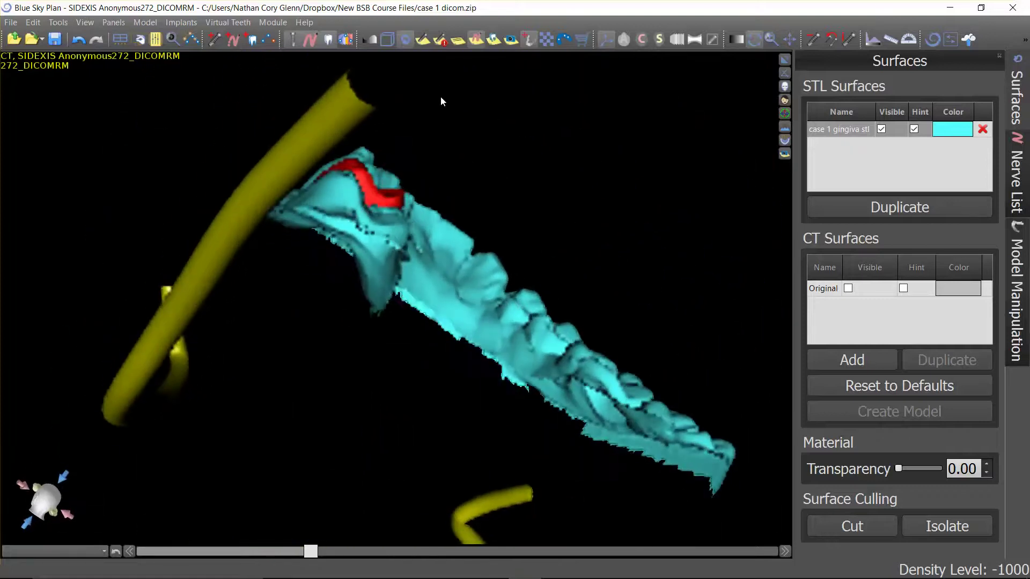
{"action": "left_click", "coordinate": [376, 201]}
{"action": "left_click_drag", "start_coordinate": [377, 201], "coordinate": [373, 206]}
Fine-tune the virtual molar's height against the premolar and the last molar
{"action": "left_click_drag", "start_coordinate": [172, 170], "coordinate": [552, 397]}
{"action": "left_click_drag", "start_coordinate": [426, 147], "coordinate": [356, 466]}
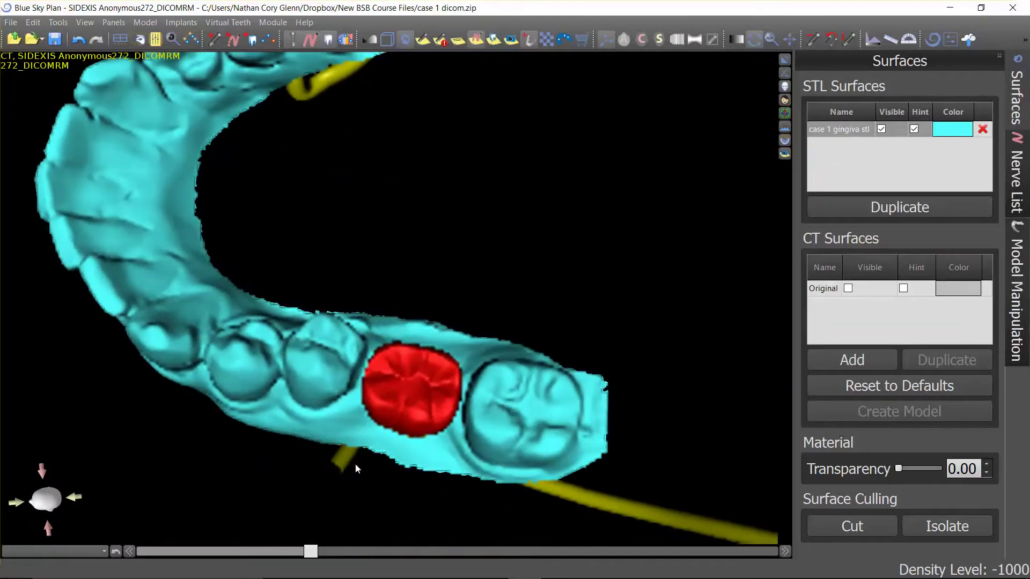
{"action": "left_click", "coordinate": [396, 415]}
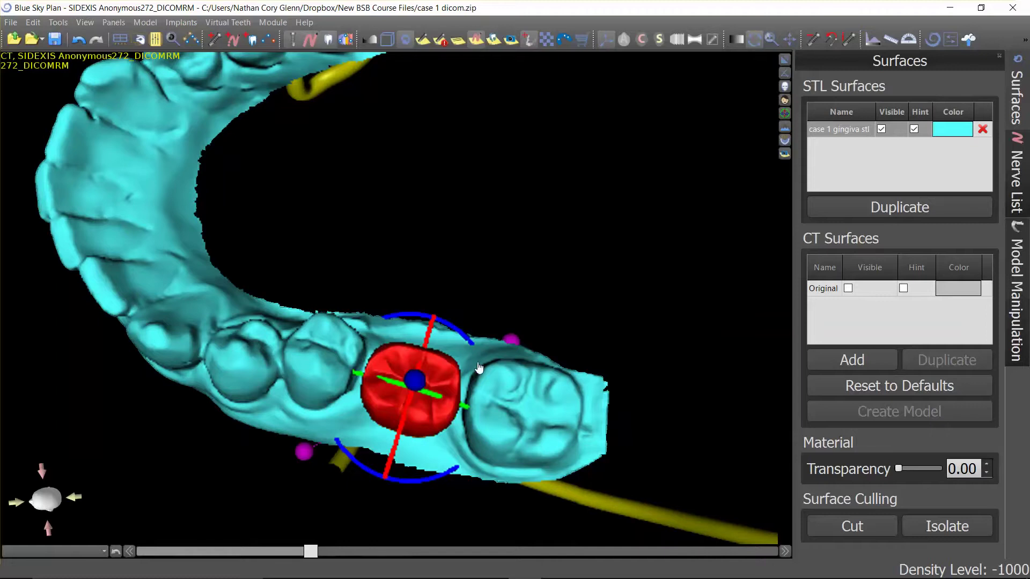
{"action": "left_click_drag", "start_coordinate": [332, 514], "coordinate": [461, 154]}
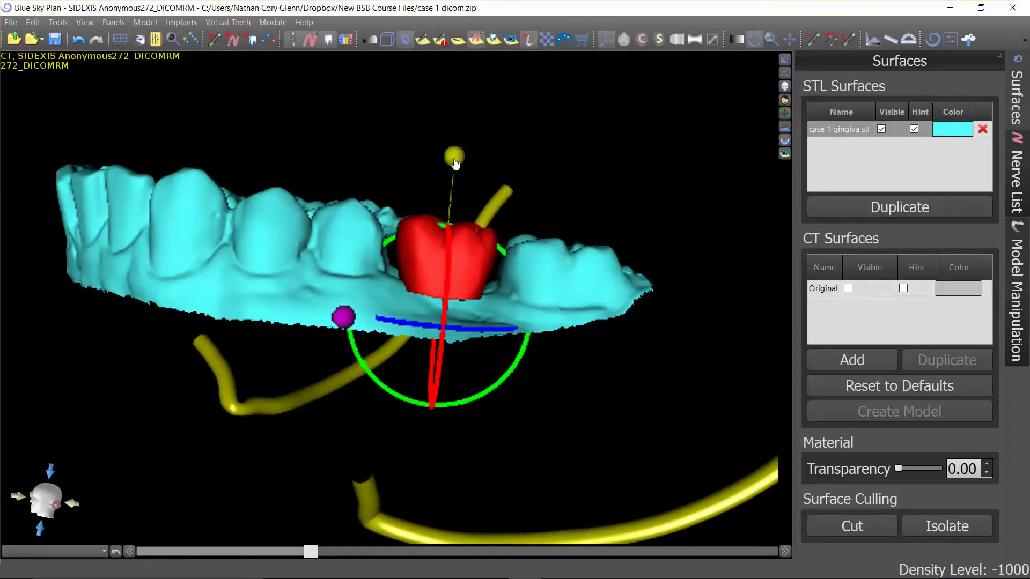
{"action": "mouse_move", "coordinate": [455, 162]}
{"action": "left_mouse_down"}
{"action": "mouse_move", "coordinate": [464, 70]}
{"action": "mouse_move", "coordinate": [457, 205]}
{"action": "mouse_move", "coordinate": [458, 171]}
{"action": "left_mouse_up"}
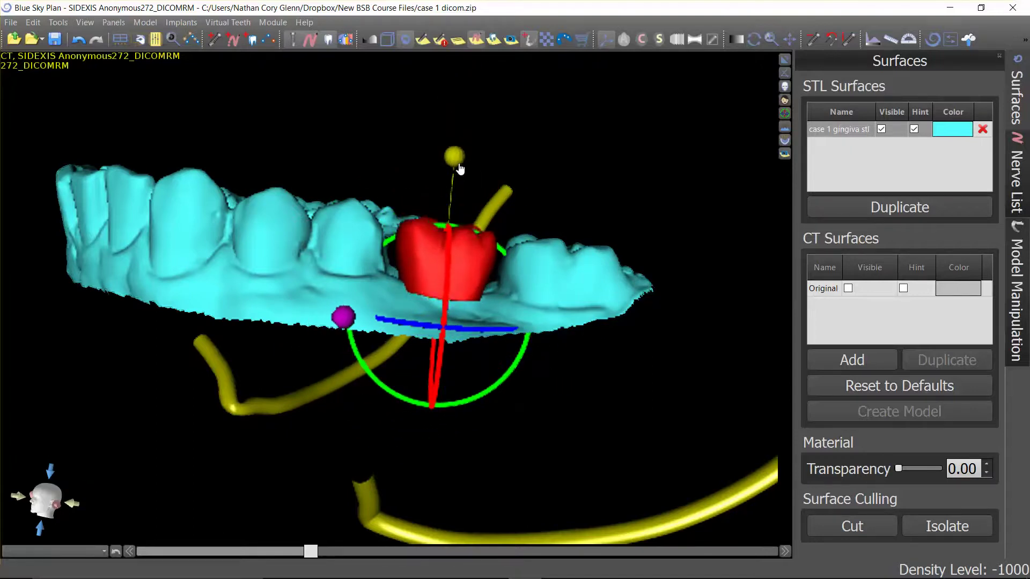
Enlarge the virtual molar until it fills the gap between the premolar and the last molar, and fine-tune its placement
{"action": "left_click_drag", "start_coordinate": [644, 167], "coordinate": [308, 536]}
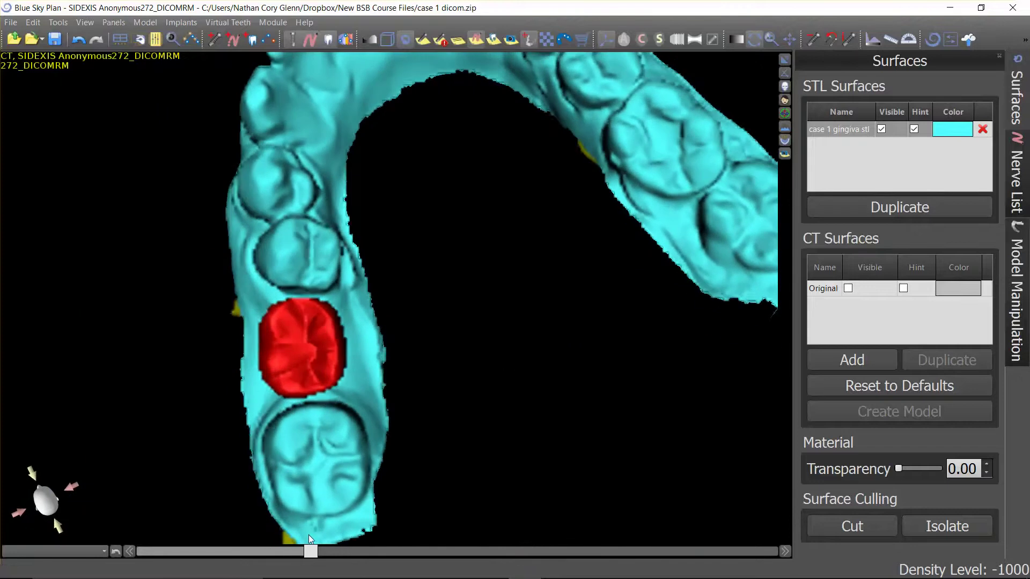
{"action": "left_click", "coordinate": [288, 339]}
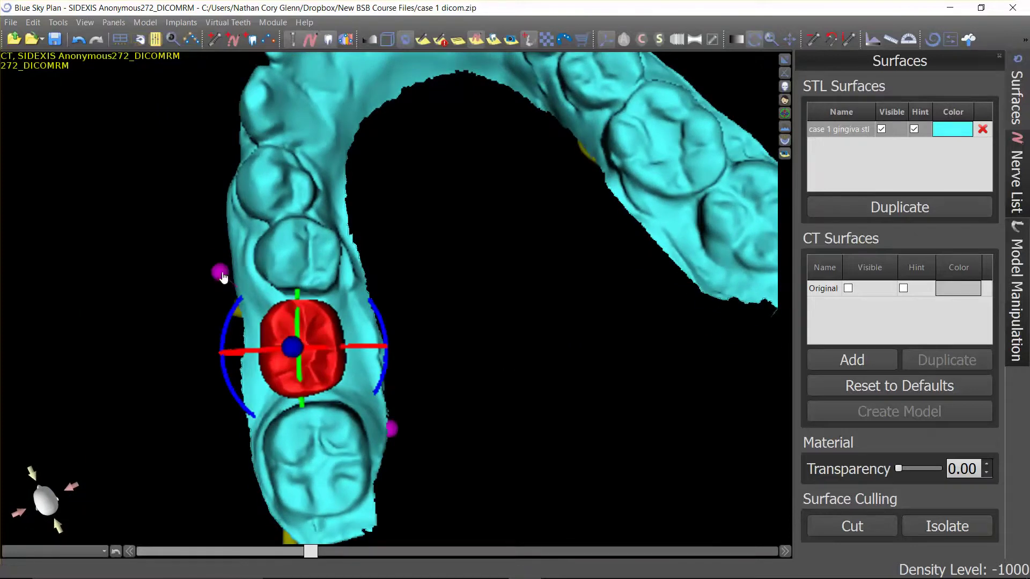
{"action": "left_click_drag", "start_coordinate": [220, 275], "coordinate": [213, 259]}
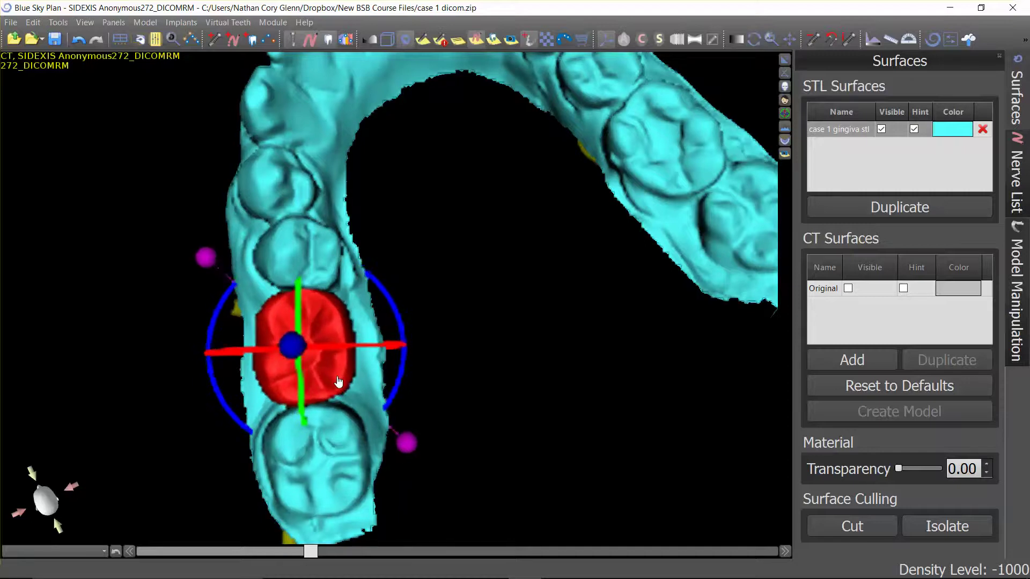
{"action": "left_click_drag", "start_coordinate": [608, 376], "coordinate": [387, 398]}
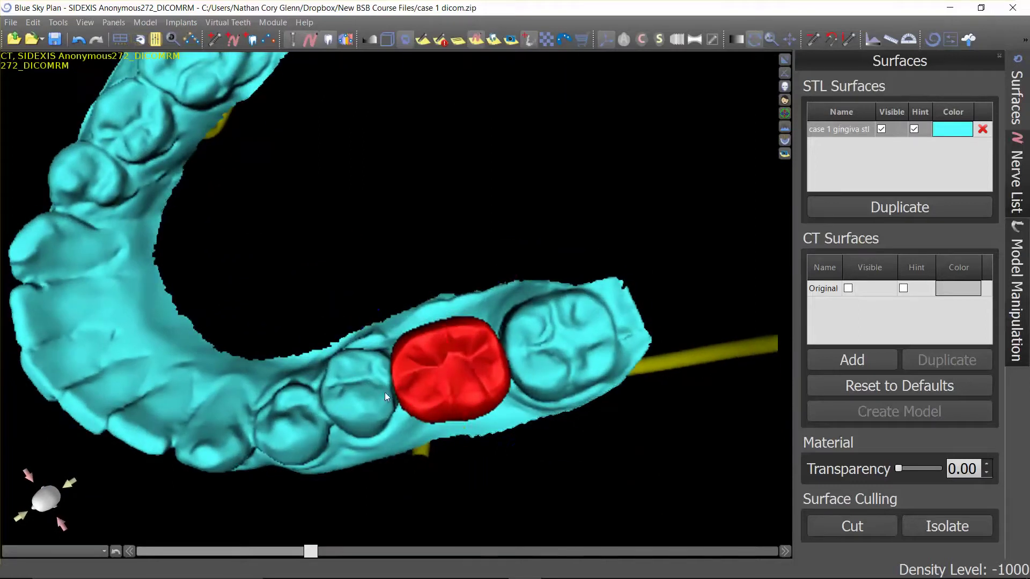
{"action": "left_click_drag", "start_coordinate": [434, 473], "coordinate": [437, 476]}
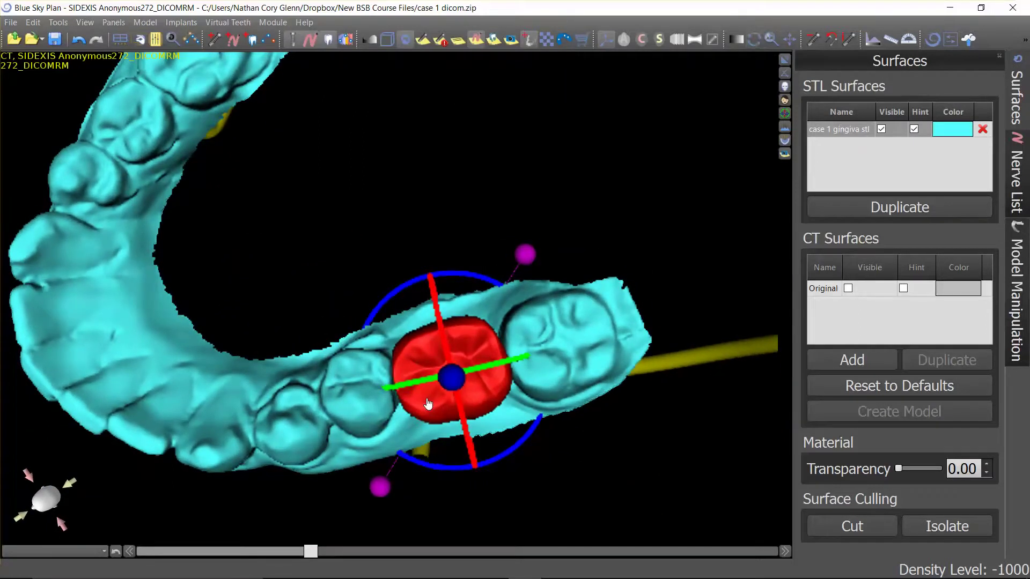
Lock the virtual first molar in its current position
{"action": "left_click_drag", "start_coordinate": [464, 533], "coordinate": [398, 436]}
{"action": "left_click", "coordinate": [447, 393]}
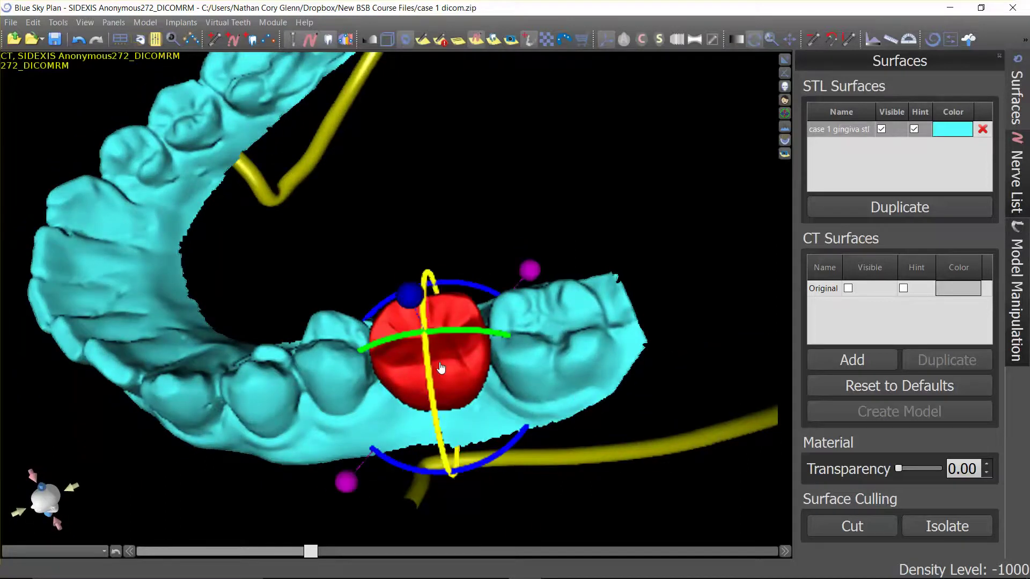
{"action": "right_click", "coordinate": [442, 368]}
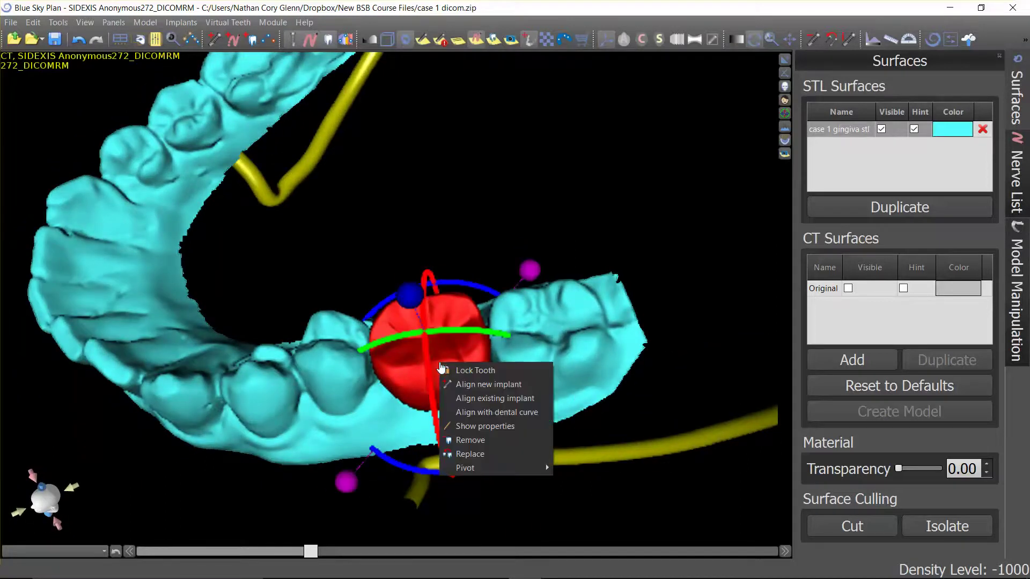
{"action": "left_click", "coordinate": [513, 370]}
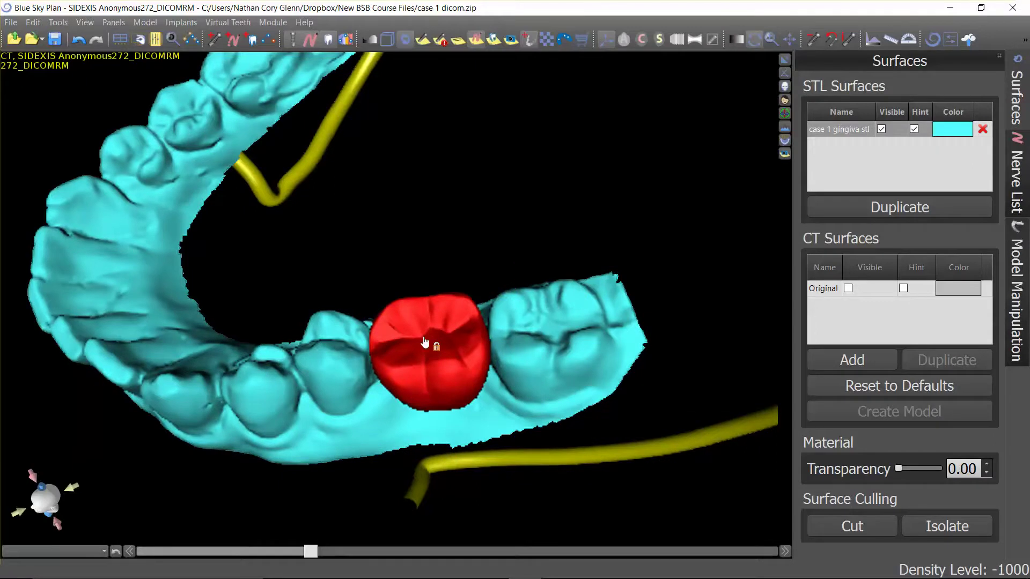
{"action": "left_click_drag", "start_coordinate": [443, 316], "coordinate": [577, 458]}
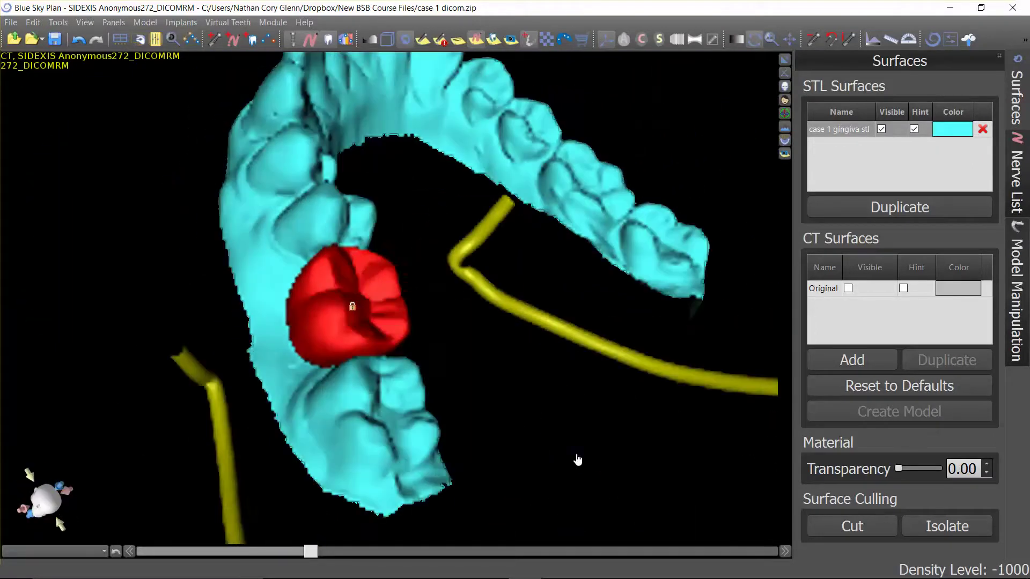
Restore the multi-view layout and start adding a new implant
{"action": "left_click", "coordinate": [787, 58]}
{"action": "left_click_drag", "start_coordinate": [284, 491], "coordinate": [426, 412]}
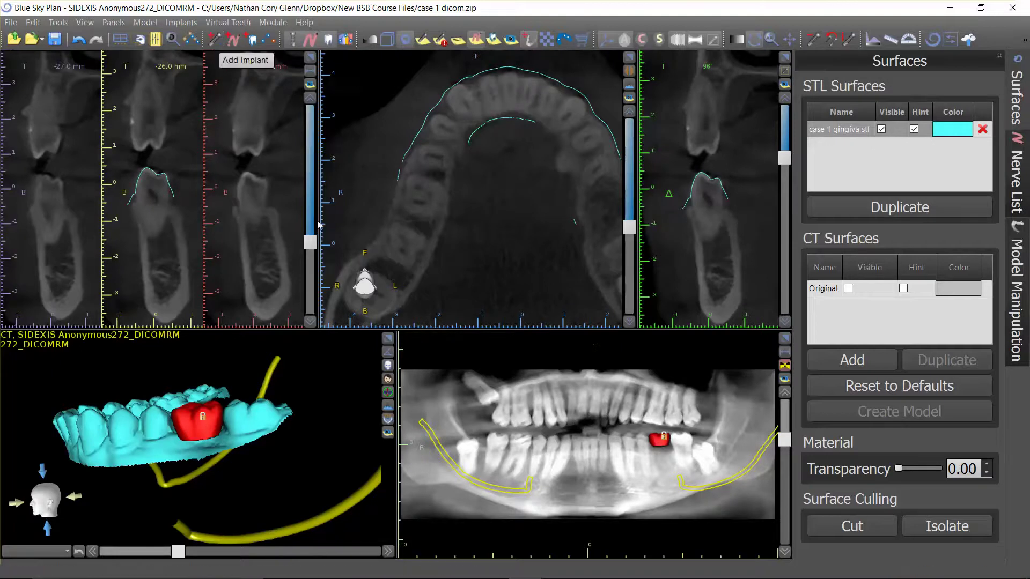
{"action": "left_click", "coordinate": [215, 40]}
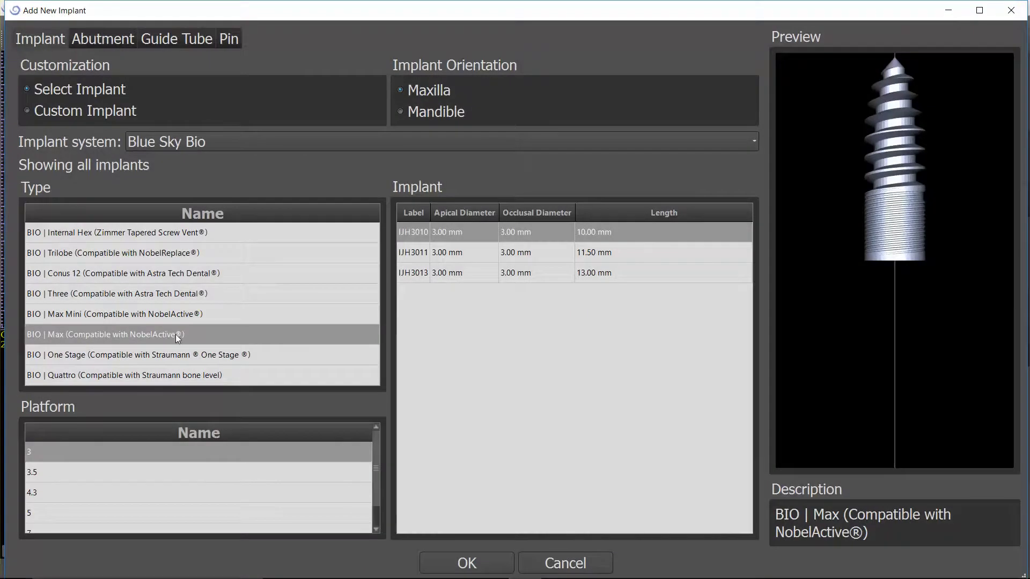
Look through the available implant systems and the custom implant option
{"action": "left_click", "coordinate": [240, 146]}
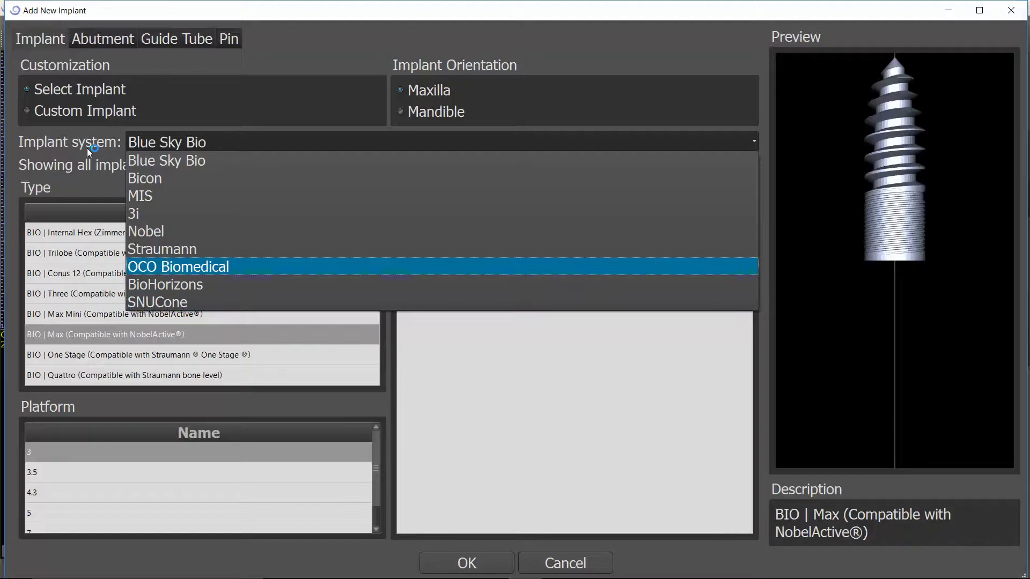
{"action": "left_click", "coordinate": [45, 153]}
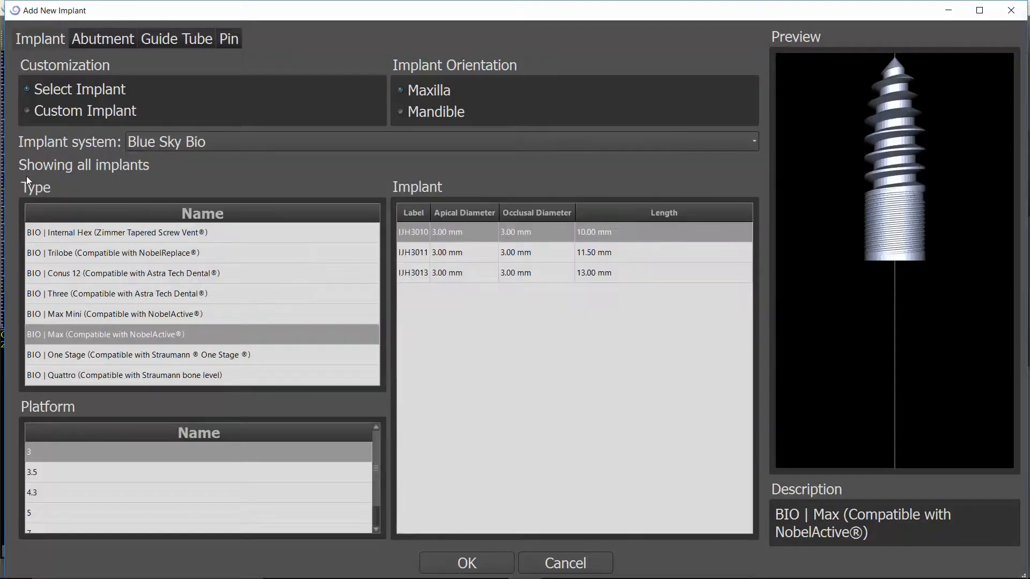
{"action": "left_click", "coordinate": [62, 110]}
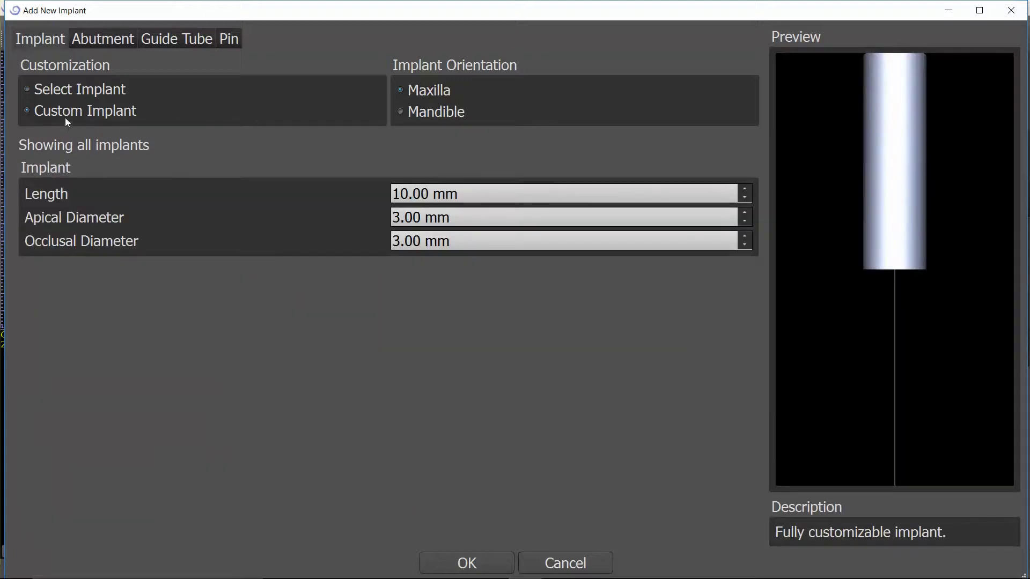
{"action": "left_click", "coordinate": [56, 89]}
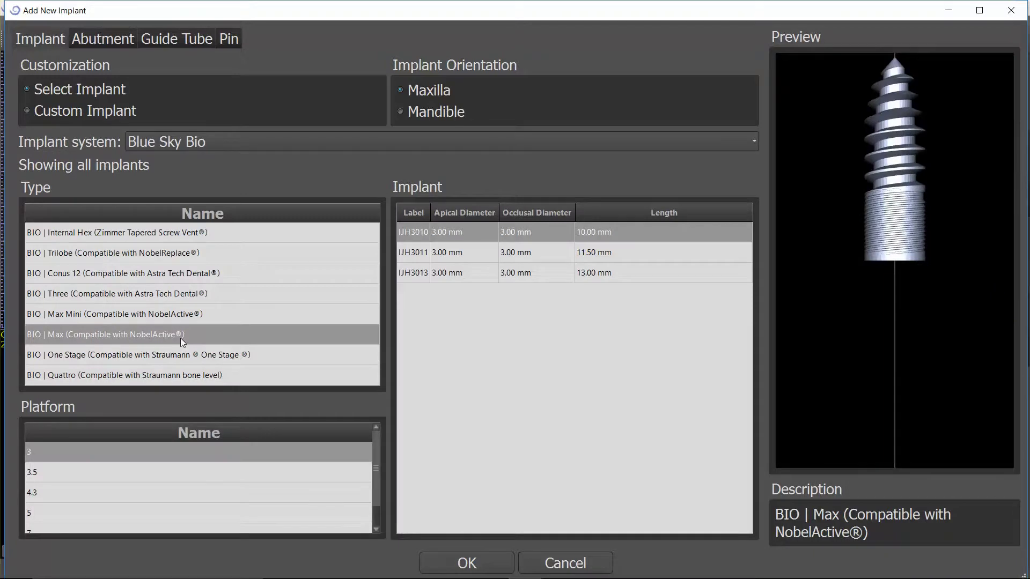
Choose the BIO | Max (Compatible with NobelActive®) implant IJH5010, platform 5, 10.00 mm long, with Mandible orientation
{"action": "left_click", "coordinate": [106, 336]}
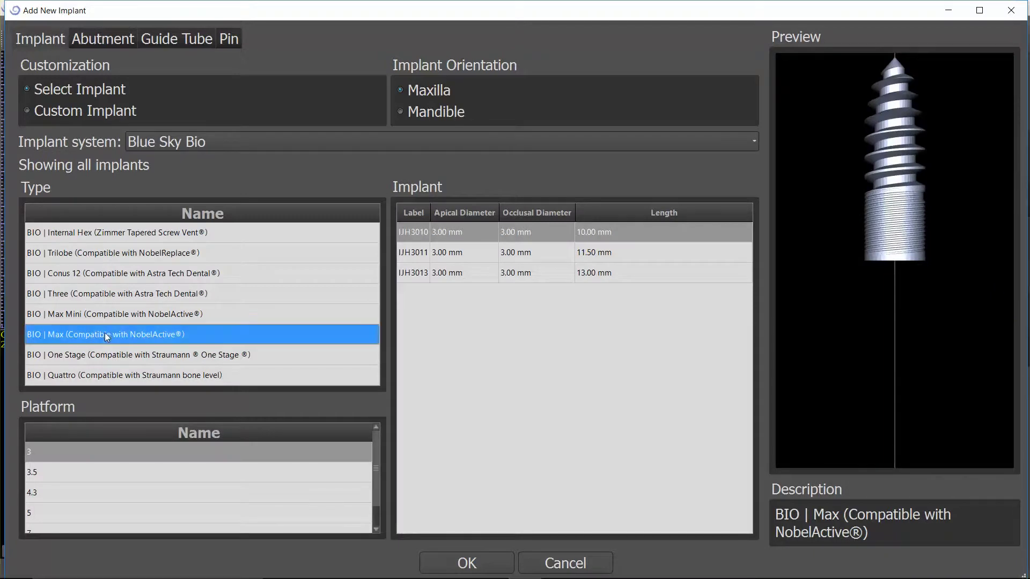
{"action": "left_click", "coordinate": [56, 512]}
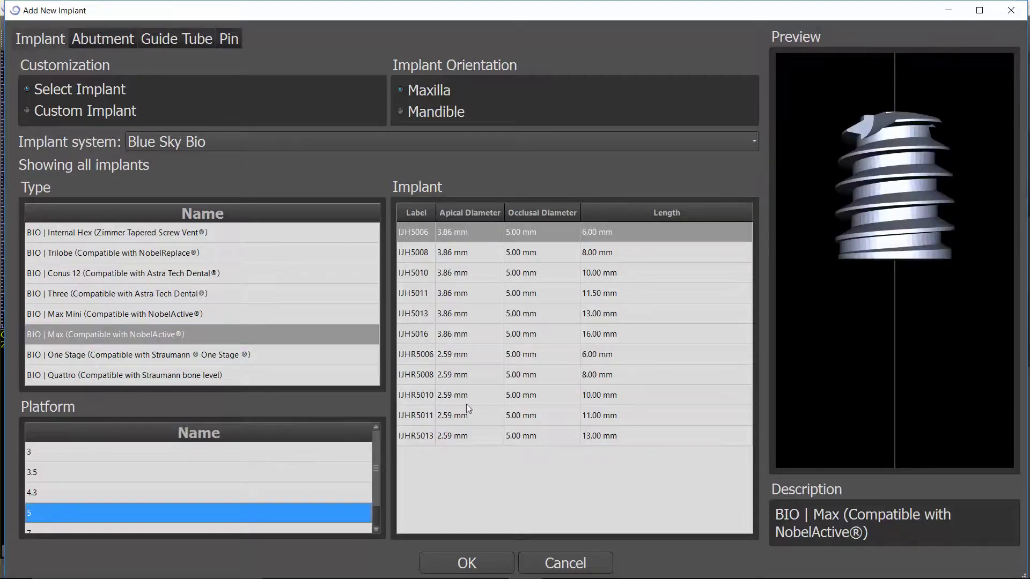
{"action": "left_click", "coordinate": [425, 275]}
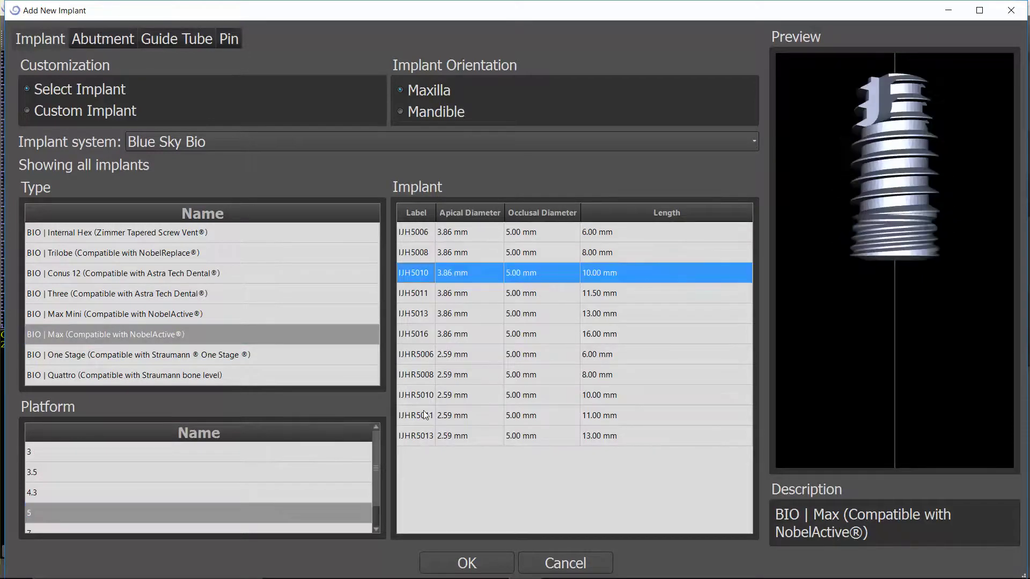
{"action": "left_click", "coordinate": [446, 114]}
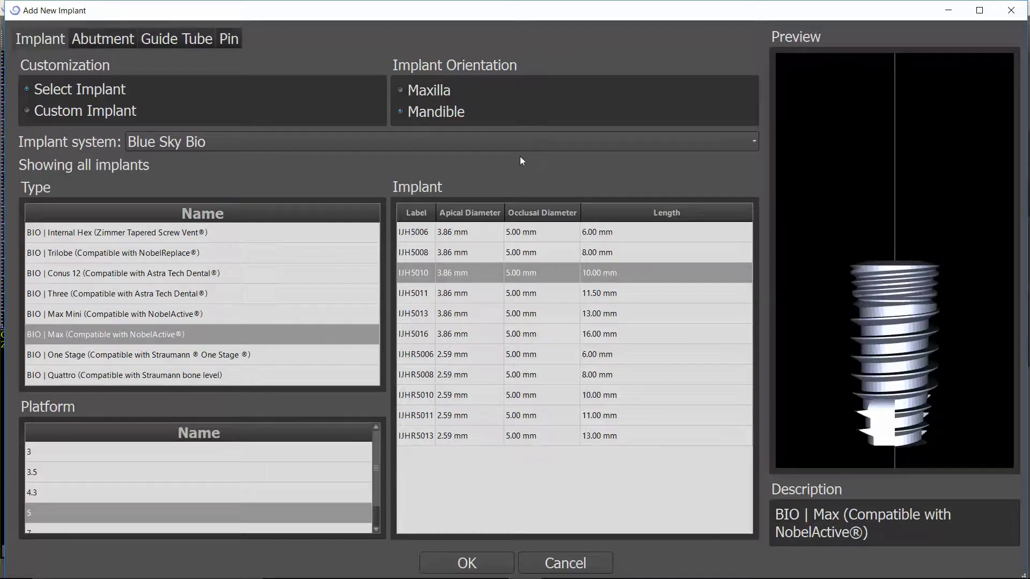
Give the new implant a custom abutment 20 mm long with a 3.00 mm diameter and confirm the implant
{"action": "left_click", "coordinate": [103, 42]}
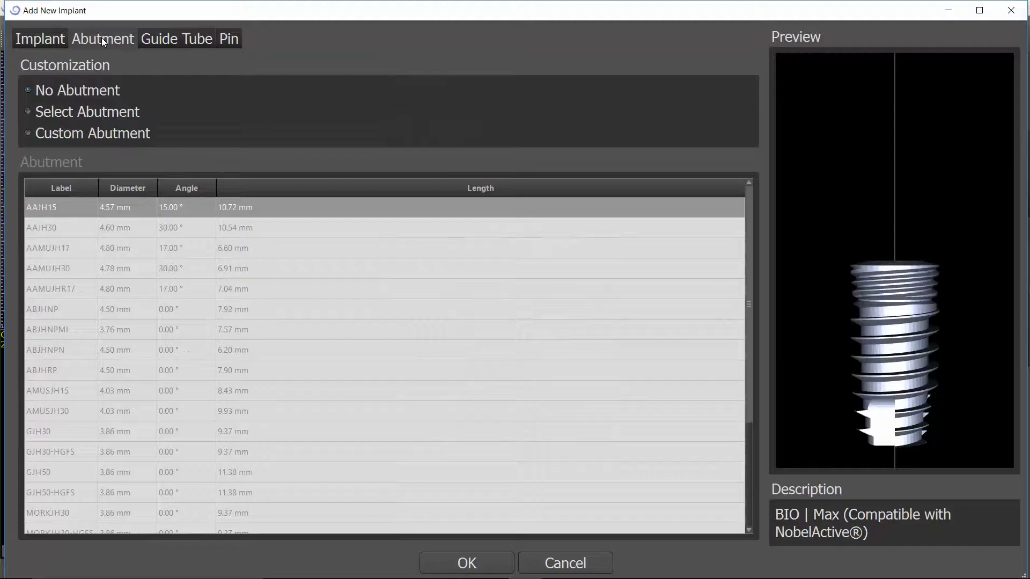
{"action": "left_click", "coordinate": [44, 134]}
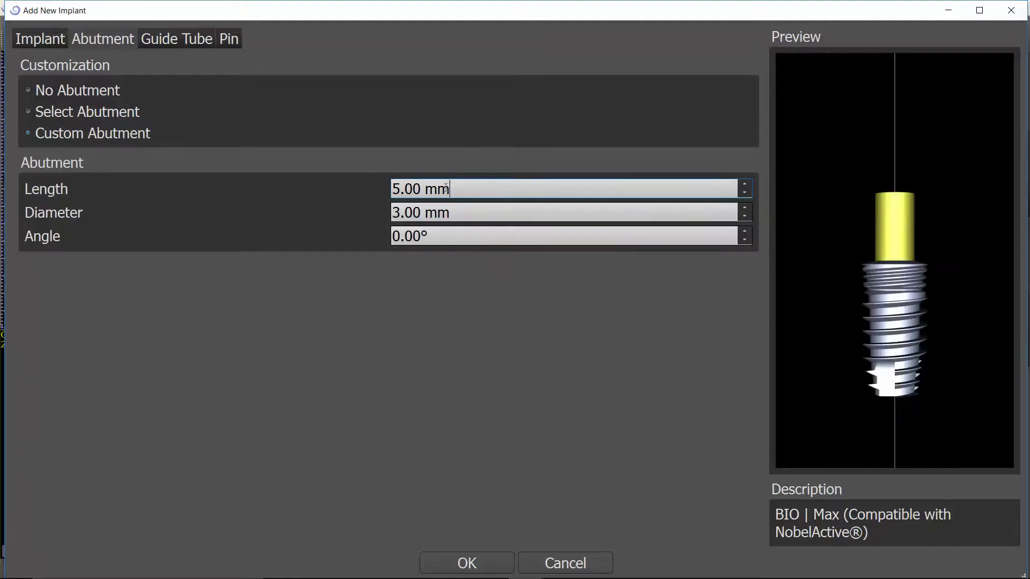
{"action": "left_click_drag", "start_coordinate": [446, 188], "coordinate": [326, 186]}
{"action": "type", "text": "20"}
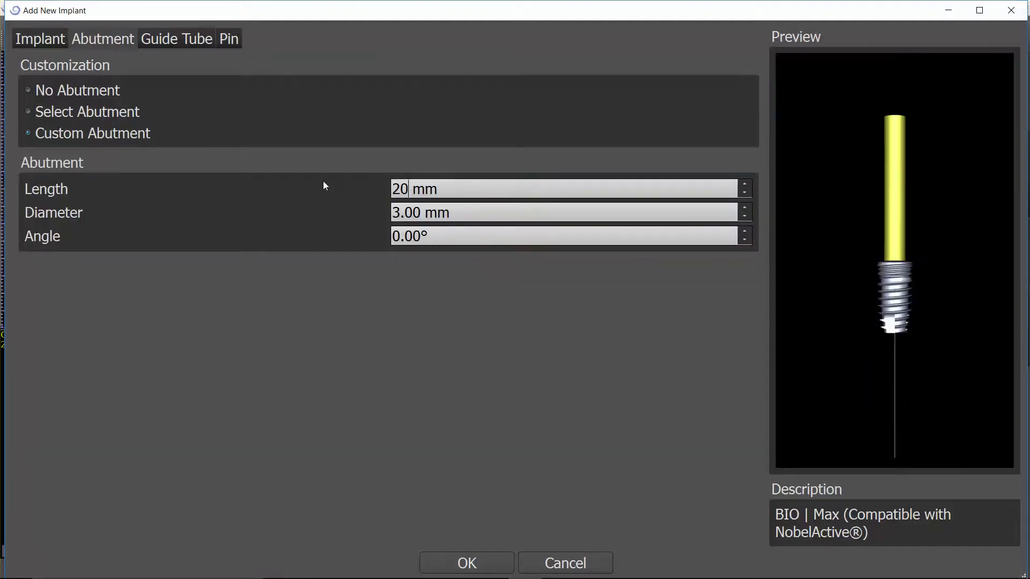
{"action": "left_click", "coordinate": [404, 213]}
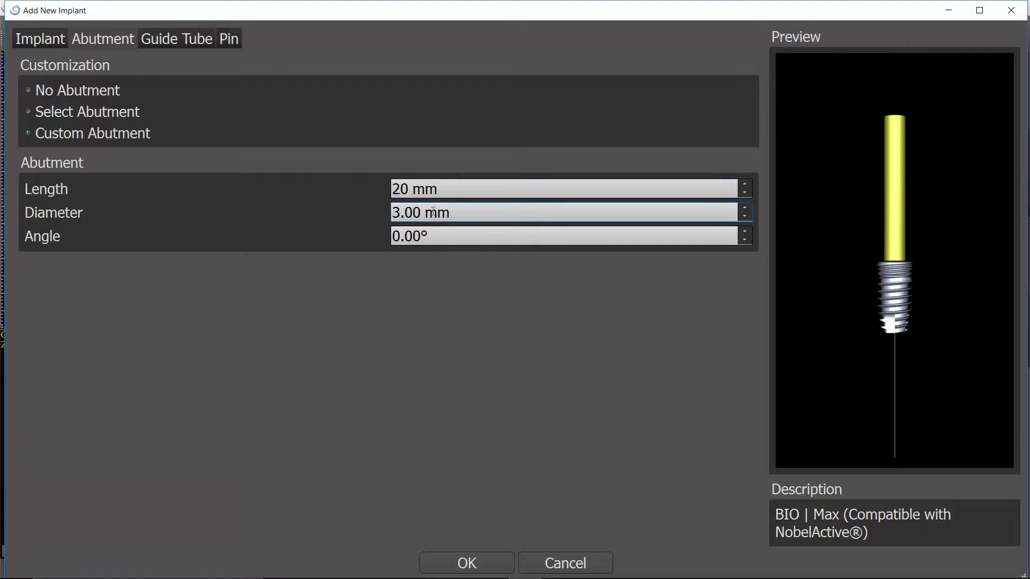
{"action": "left_click", "coordinate": [835, 223]}
{"action": "left_click_drag", "start_coordinate": [889, 209], "coordinate": [770, 415]}
{"action": "left_click", "coordinate": [472, 563]}
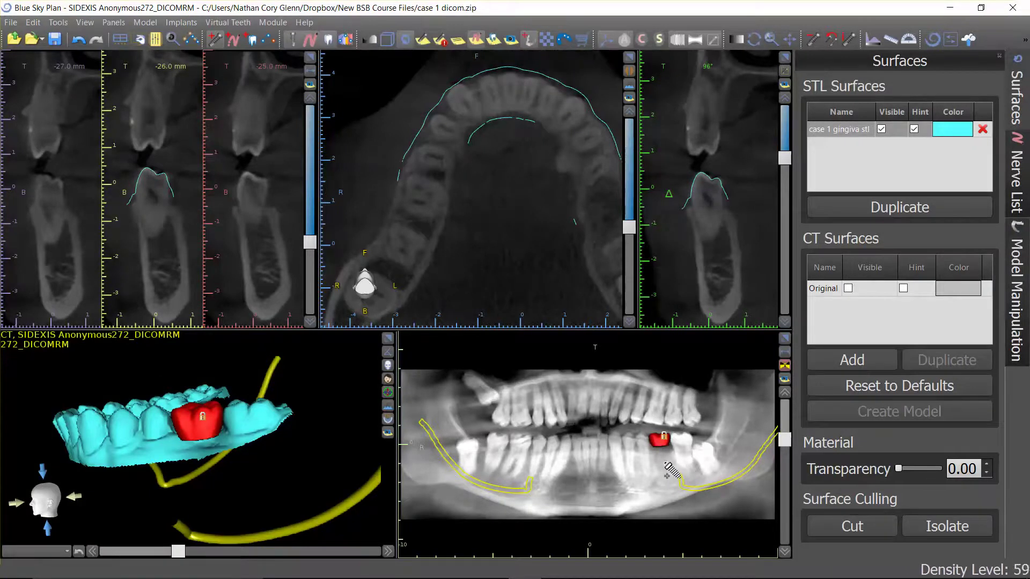
Place the implant in the bone beneath the virtual molar, then shift and tilt it to line up with the crown
{"action": "left_click", "coordinate": [667, 473]}
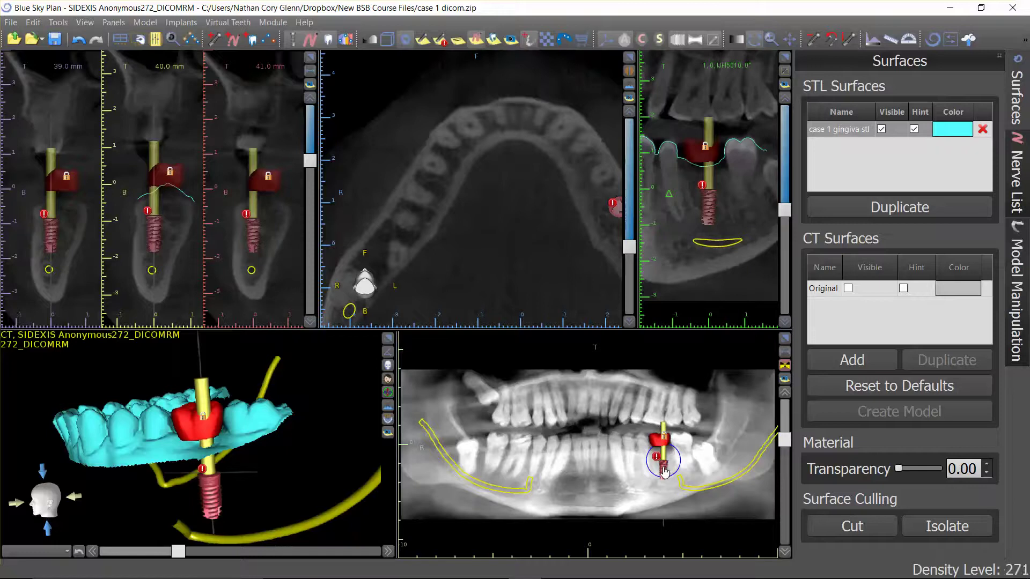
{"action": "left_click_drag", "start_coordinate": [666, 470], "coordinate": [664, 465]}
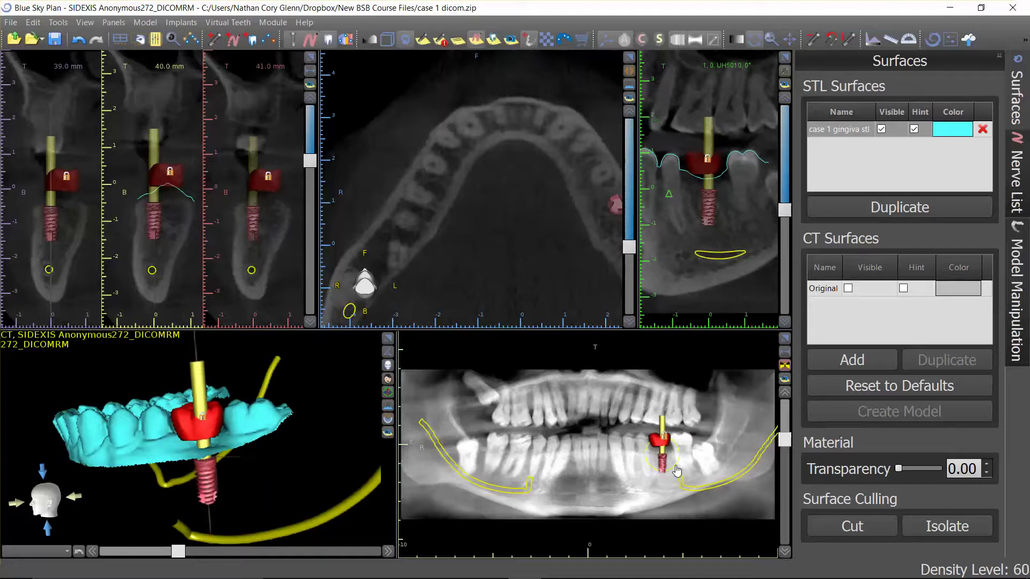
{"action": "scroll", "coordinate": [675, 474], "scroll_direction": "down", "scroll_amount": 1}
{"action": "left_click_drag", "start_coordinate": [675, 474], "coordinate": [678, 473]}
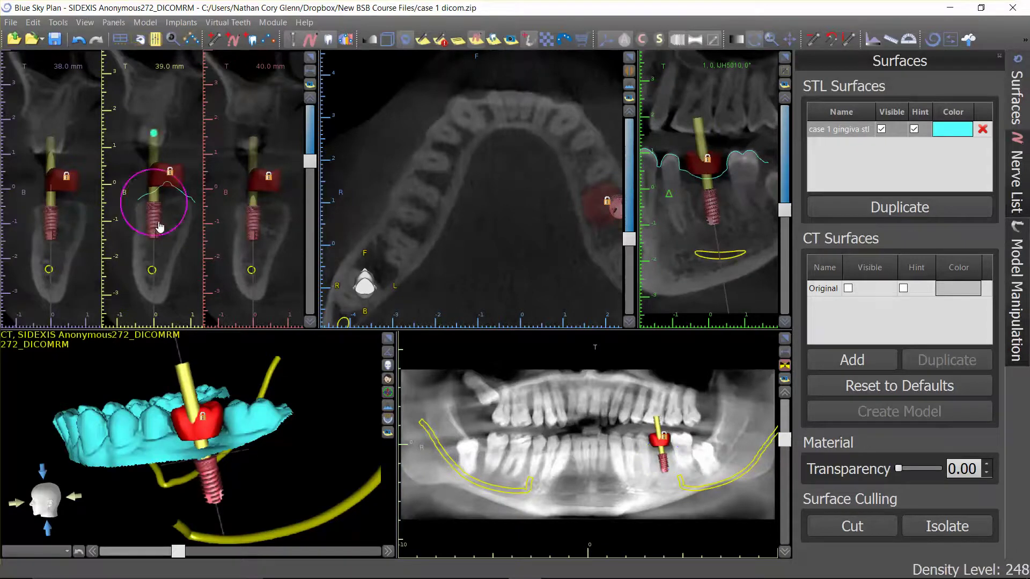
{"action": "left_click_drag", "start_coordinate": [163, 225], "coordinate": [171, 220]}
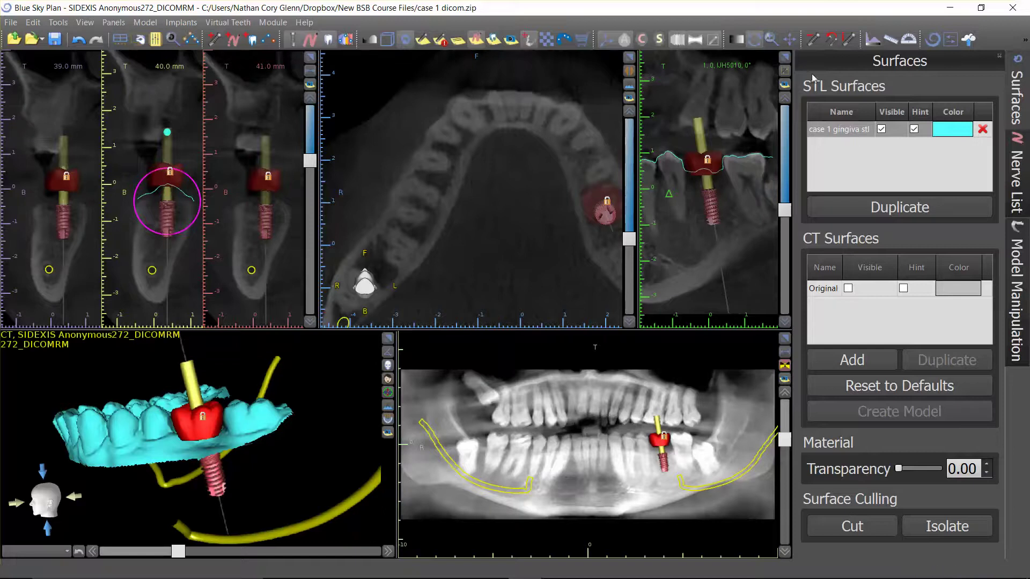
Enlarge the implant-aligned slice and tilt the implant more upright between the neighbouring tooth roots
{"action": "left_click", "coordinate": [788, 61]}
{"action": "right_click_drag", "start_coordinate": [640, 339], "coordinate": [642, 224]}
{"action": "mouse_move", "coordinate": [395, 361]}
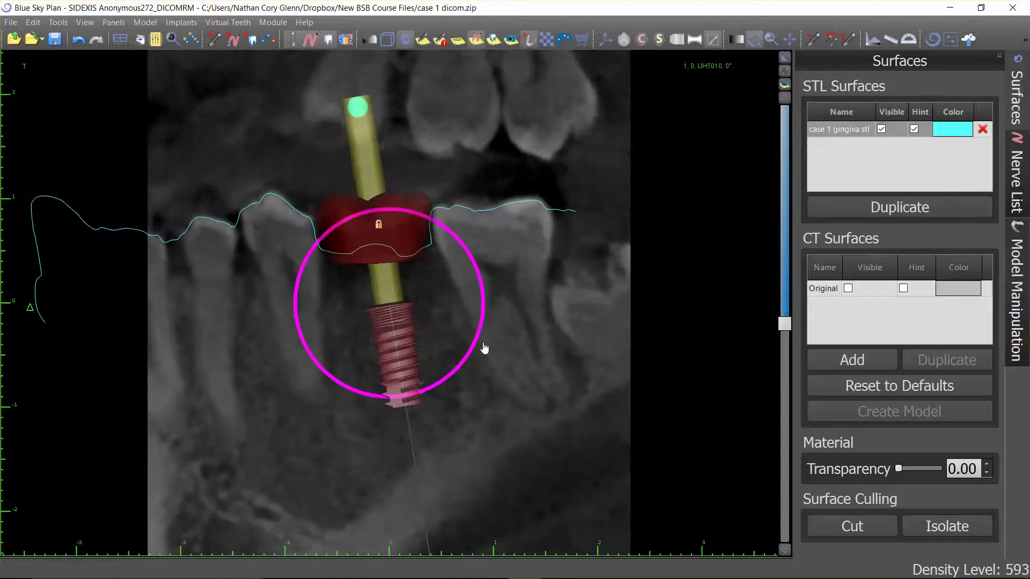
{"action": "left_click_drag", "start_coordinate": [479, 338], "coordinate": [478, 343]}
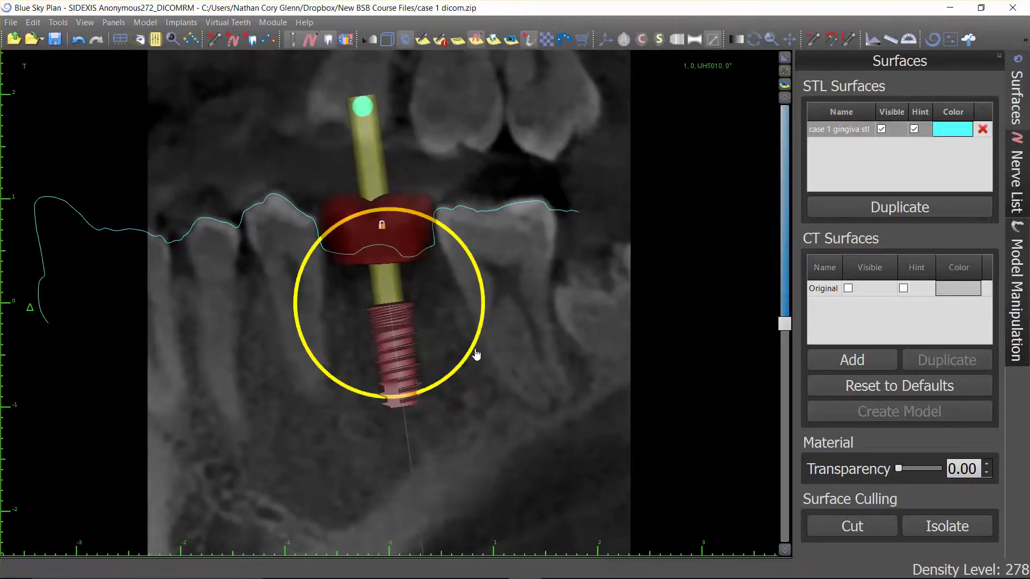
{"action": "left_click_drag", "start_coordinate": [473, 356], "coordinate": [467, 361]}
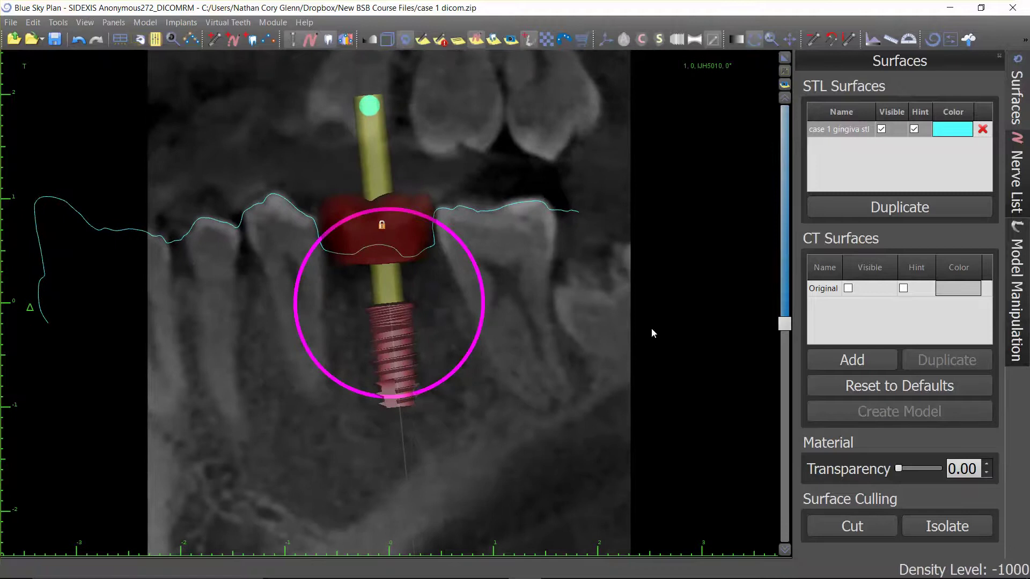
Fine-tune the implant's height and tilt in slices rotated around its axis, and restore the multi-view layout
{"action": "scroll", "coordinate": [652, 329], "scroll_direction": "down", "scroll_amount": 4}
{"action": "scroll", "coordinate": [651, 329], "scroll_direction": "down", "scroll_amount": 5}
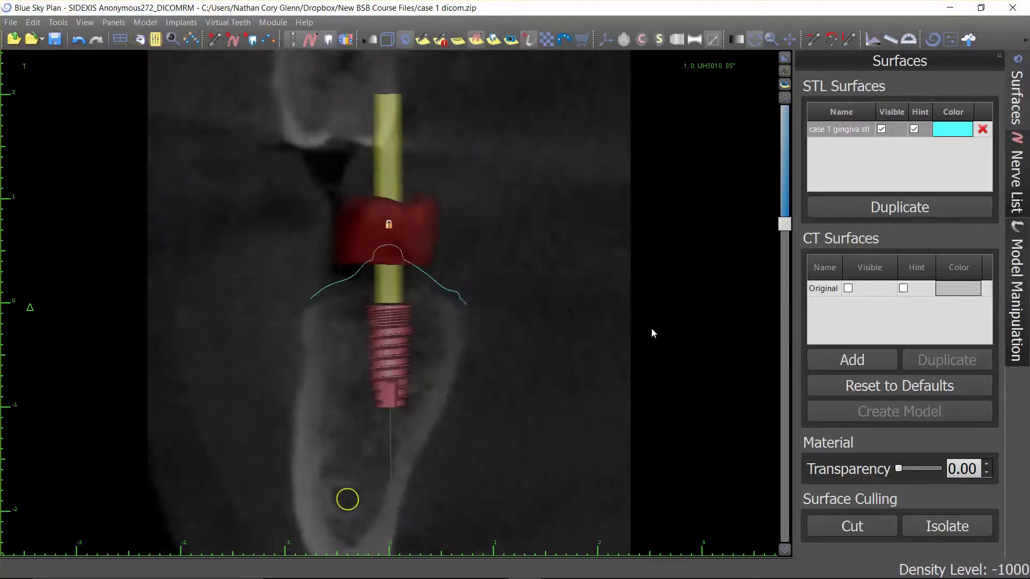
{"action": "scroll", "coordinate": [652, 330], "scroll_direction": "down", "scroll_amount": 1}
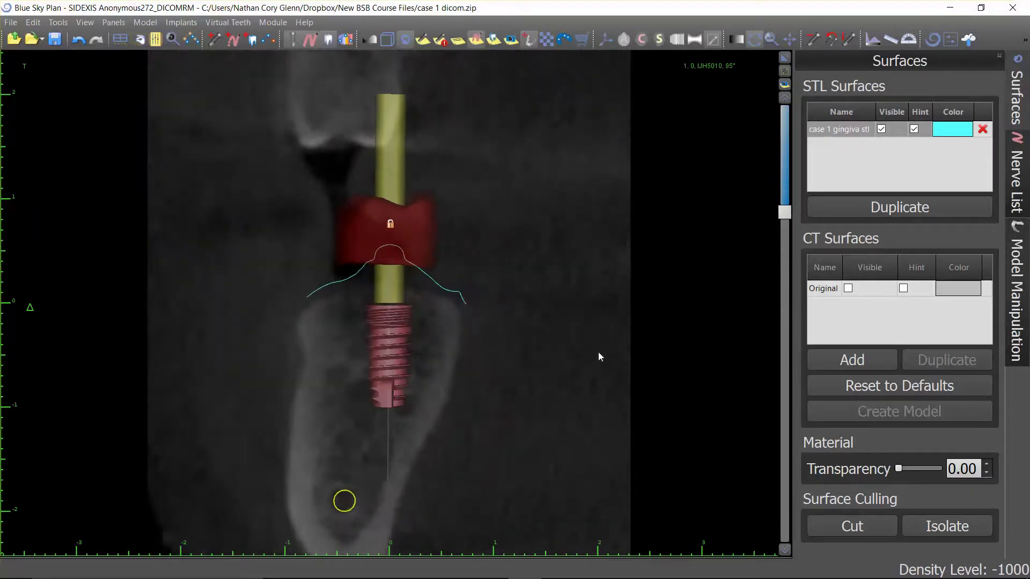
{"action": "left_click", "coordinate": [407, 378]}
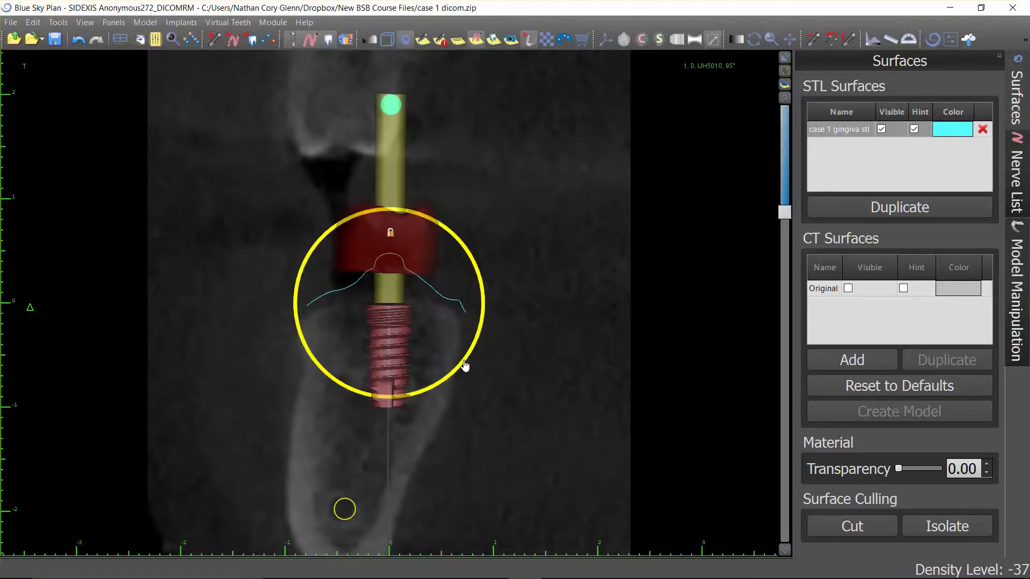
{"action": "scroll", "coordinate": [603, 338], "scroll_direction": "up", "scroll_amount": 3}
{"action": "scroll", "coordinate": [603, 340], "scroll_direction": "down", "scroll_amount": 5}
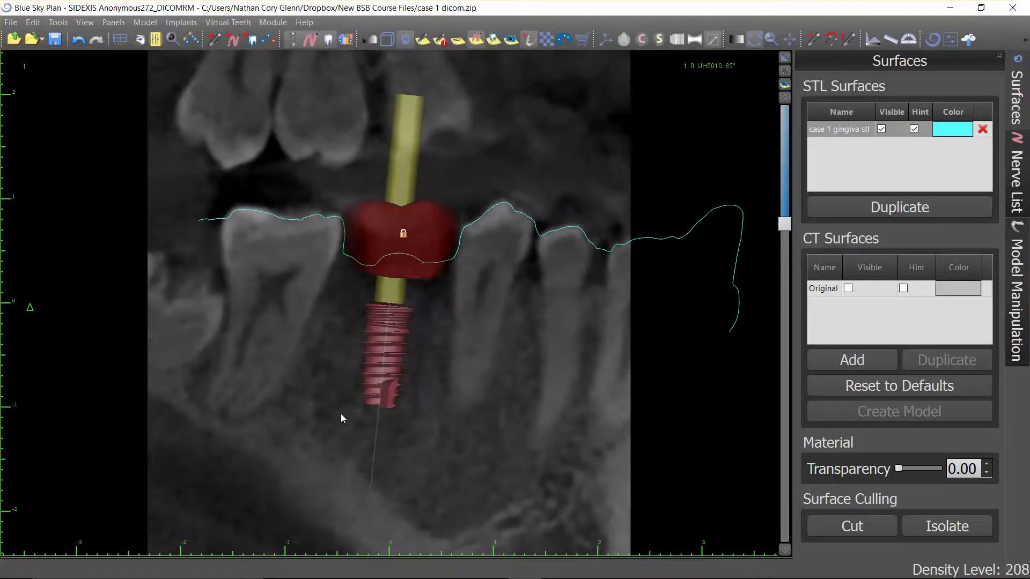
{"action": "mouse_move", "coordinate": [432, 395]}
{"action": "scroll", "coordinate": [439, 386], "scroll_direction": "up", "scroll_amount": 15}
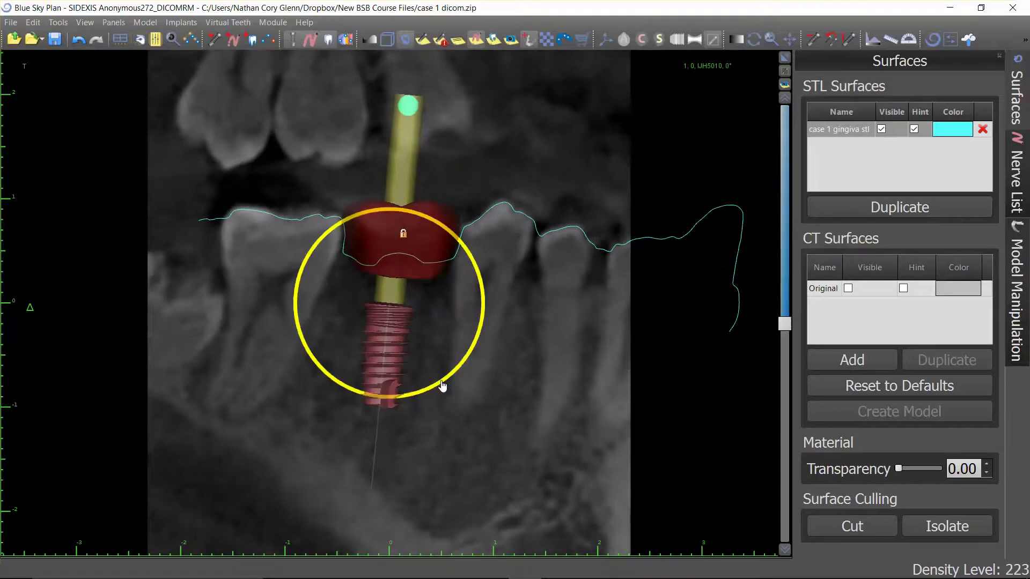
{"action": "scroll", "coordinate": [393, 386], "scroll_direction": "up", "scroll_amount": 3}
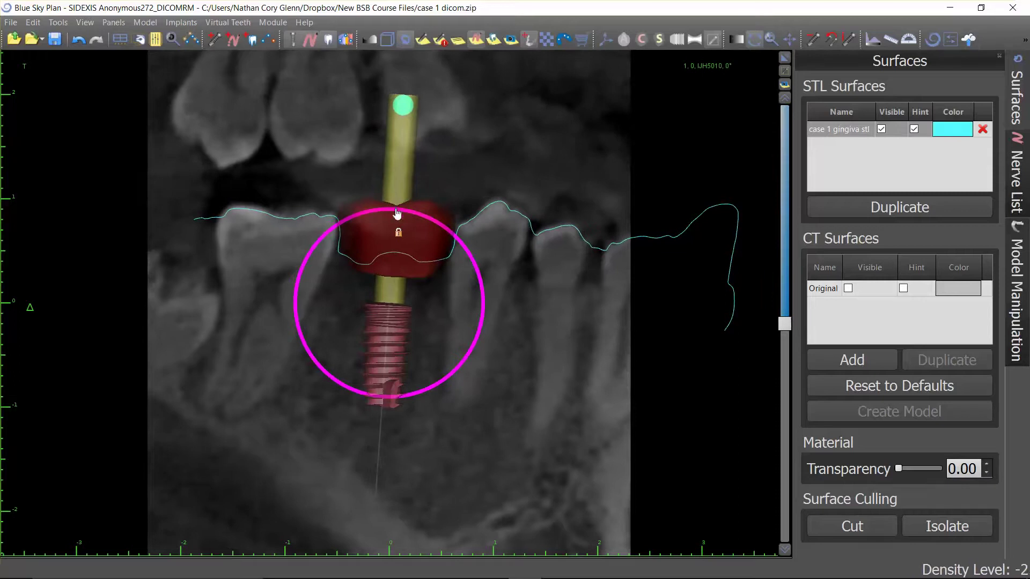
{"action": "left_click", "coordinate": [784, 57]}
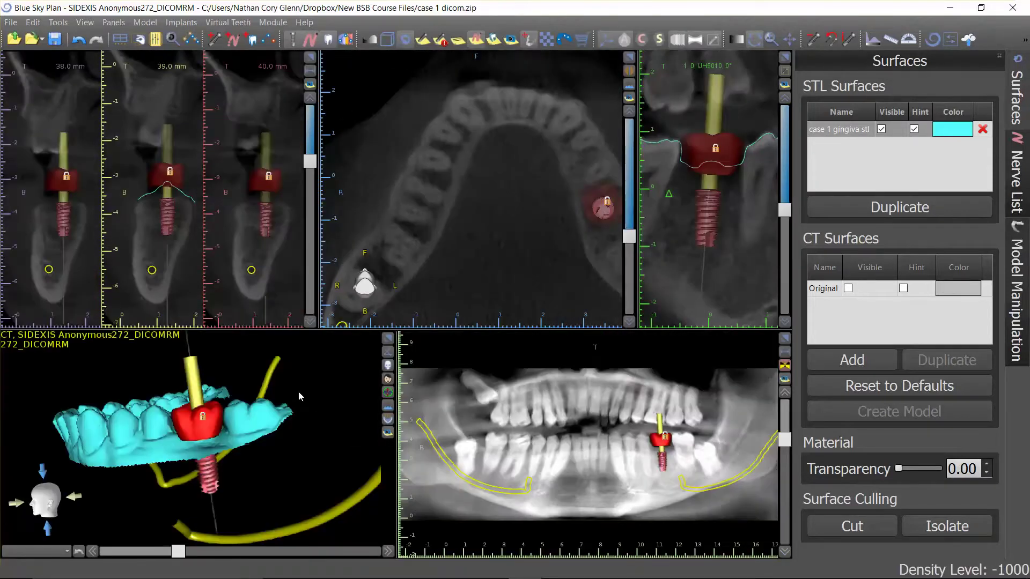
Examine the implant in slices around its axis and the abutment's exit through the virtual crown from several 3D angles
{"action": "scroll", "coordinate": [741, 253], "scroll_direction": "up", "scroll_amount": 5}
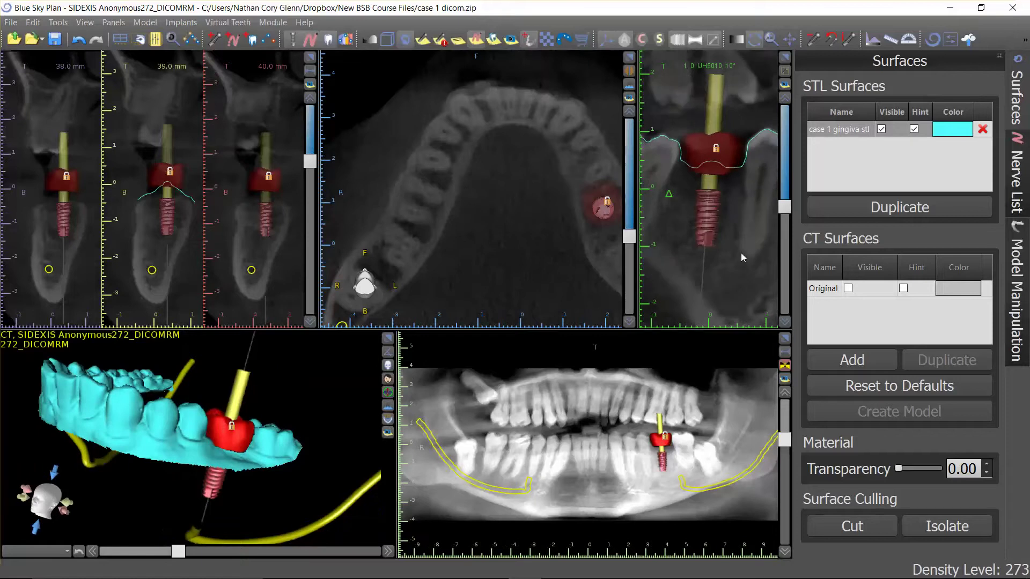
{"action": "scroll", "coordinate": [735, 223], "scroll_direction": "up", "scroll_amount": 6}
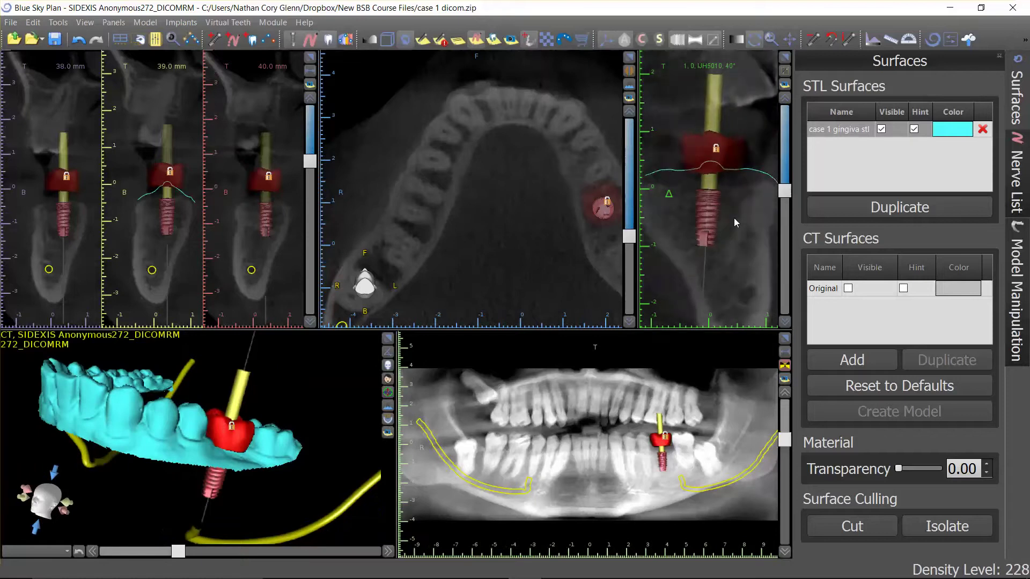
{"action": "scroll", "coordinate": [734, 218], "scroll_direction": "up", "scroll_amount": 6}
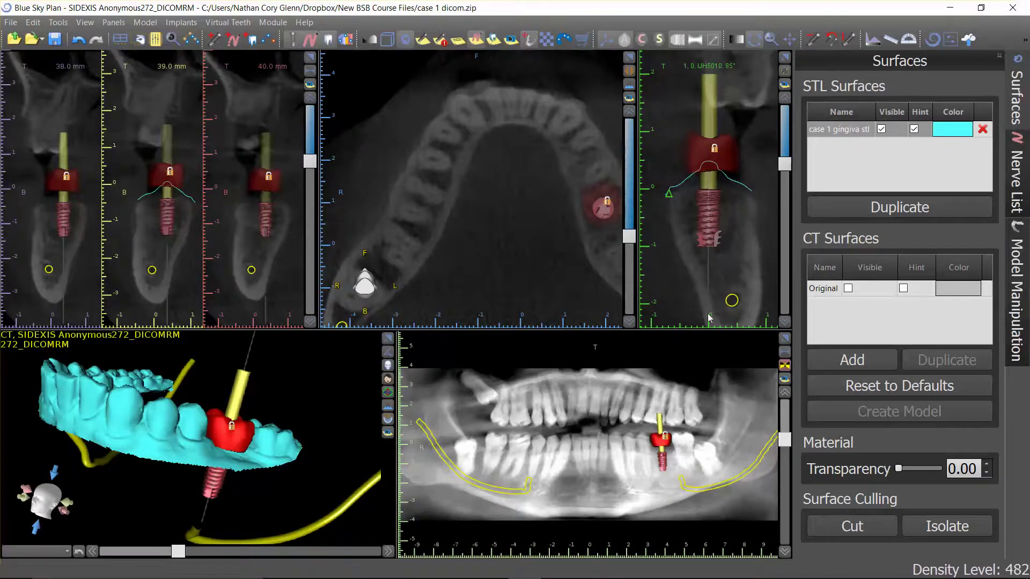
{"action": "mouse_move", "coordinate": [700, 188]}
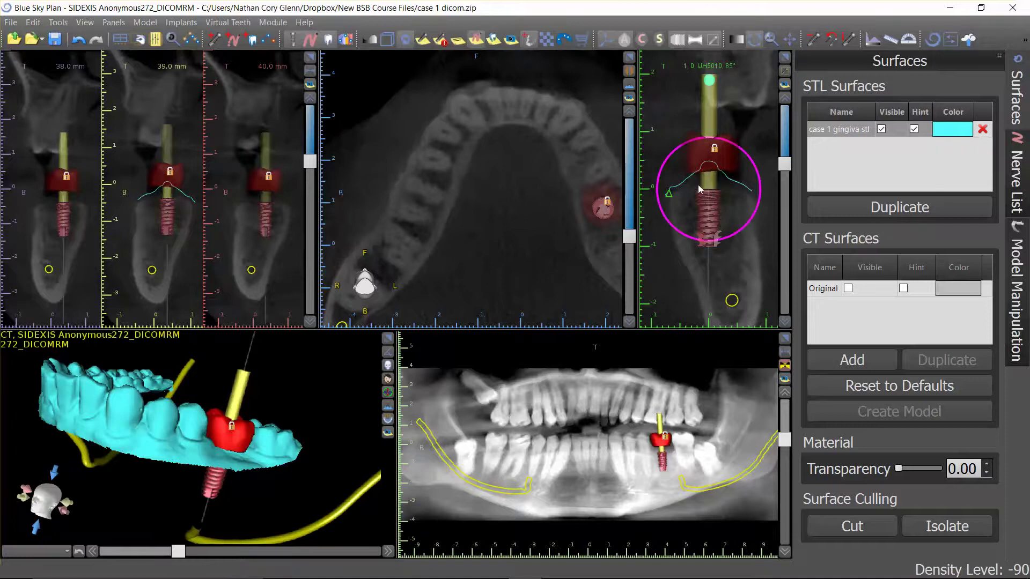
{"action": "left_click_drag", "start_coordinate": [317, 381], "coordinate": [295, 405]}
{"action": "scroll", "coordinate": [297, 411], "scroll_direction": "up", "scroll_amount": 6}
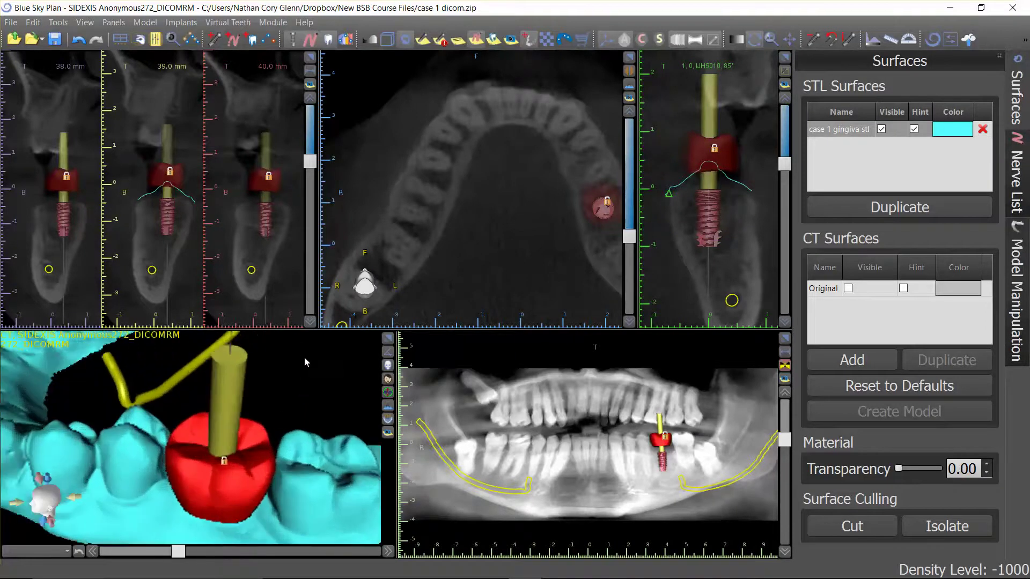
{"action": "left_click", "coordinate": [229, 442]}
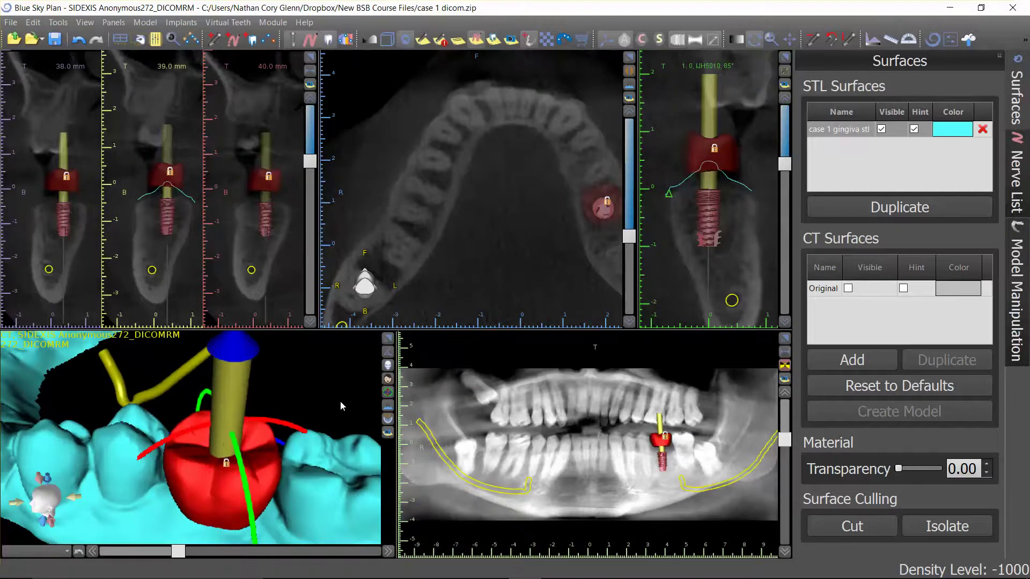
{"action": "scroll", "coordinate": [347, 386], "scroll_direction": "down", "scroll_amount": 5}
{"action": "left_click_drag", "start_coordinate": [334, 442], "coordinate": [377, 453]}
{"action": "left_click_drag", "start_coordinate": [293, 368], "coordinate": [358, 486]}
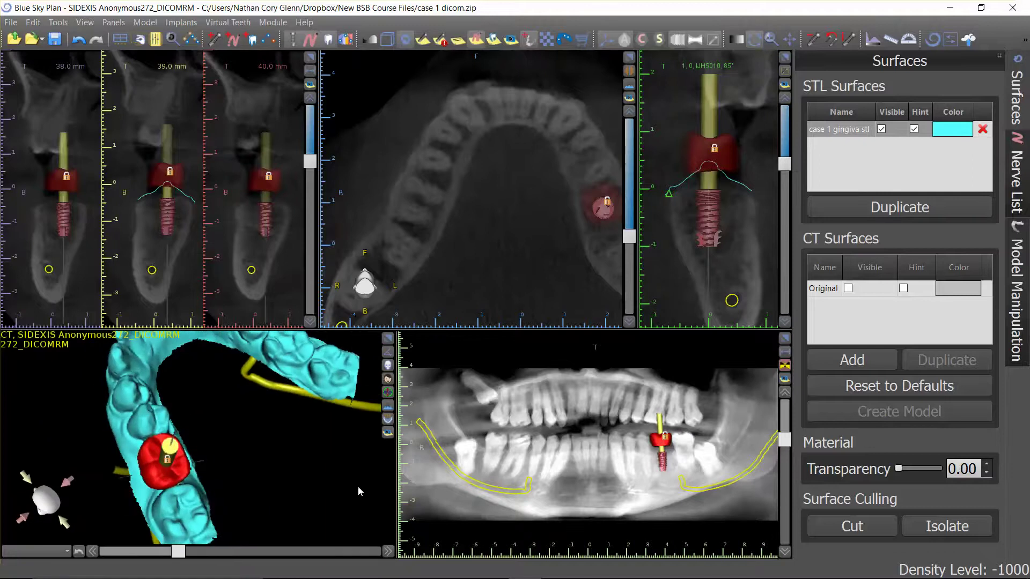
{"action": "left_click_drag", "start_coordinate": [268, 481], "coordinate": [285, 439]}
{"action": "scroll", "coordinate": [305, 449], "scroll_direction": "up", "scroll_amount": 5}
{"action": "left_click", "coordinate": [193, 456]}
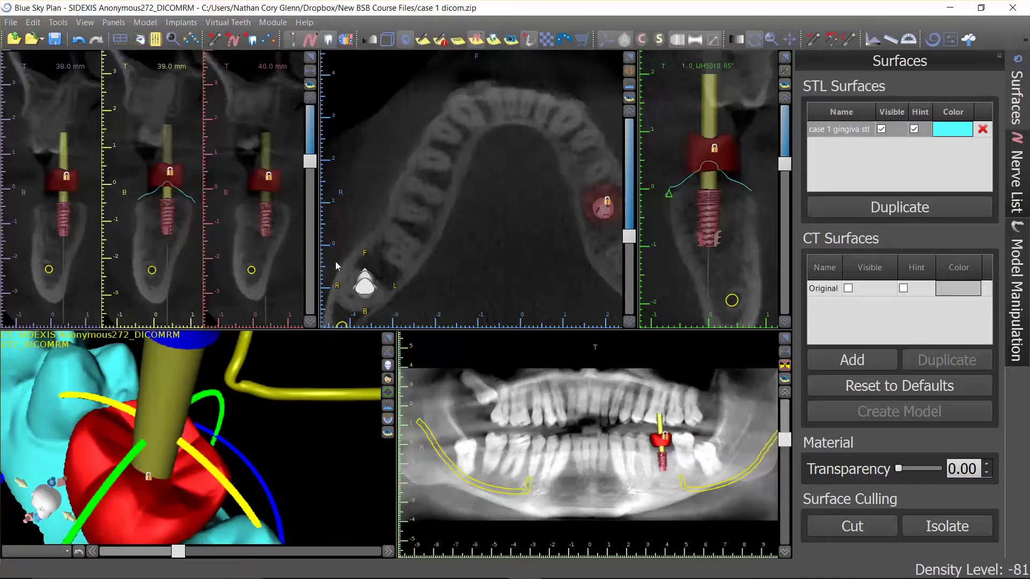
Lock the implant in its current position
{"action": "right_click", "coordinate": [702, 214]}
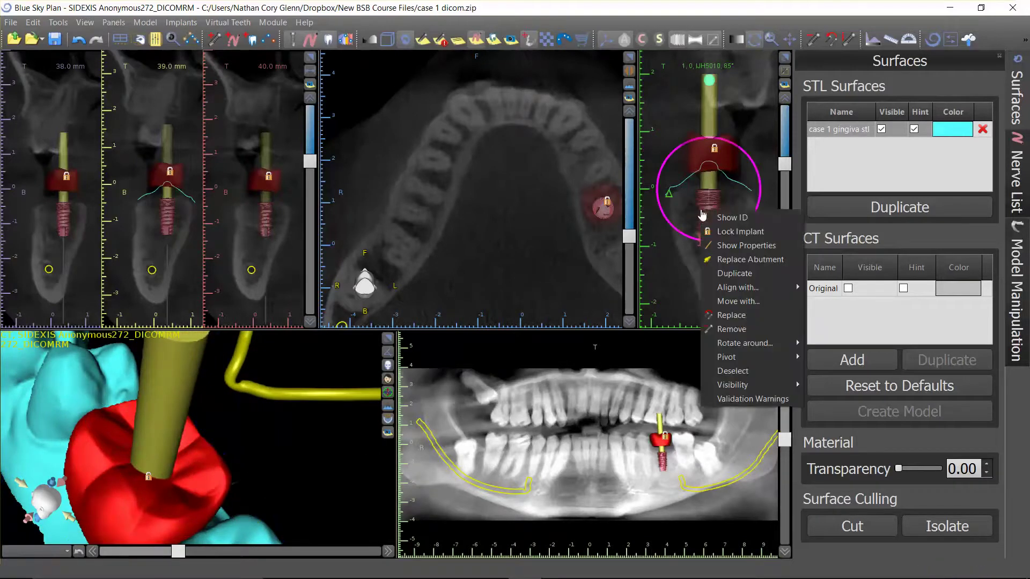
{"action": "left_click", "coordinate": [751, 232]}
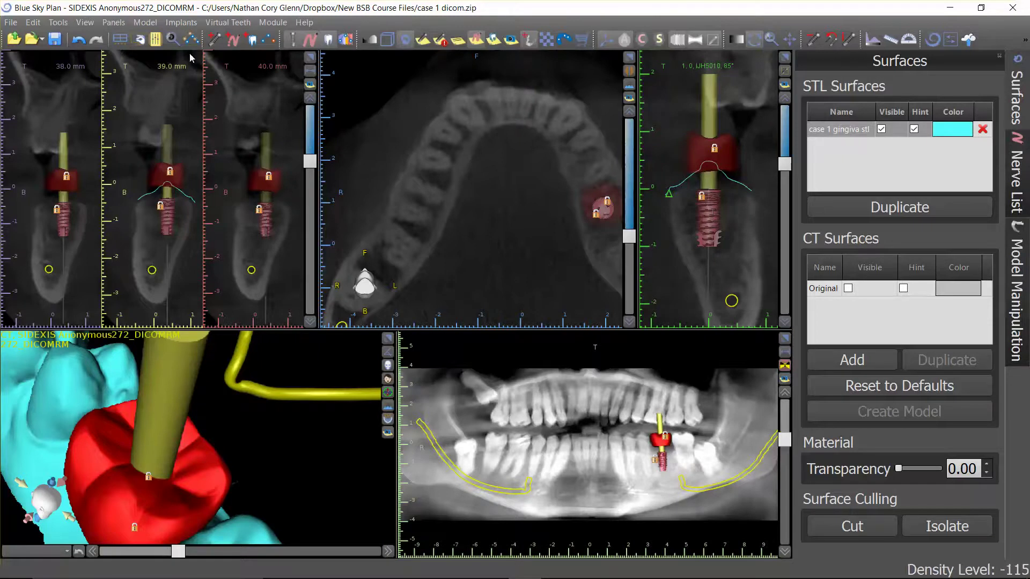
Show the implant list and set the drill kit to Blue Sky Bio Direct Cut Drills
{"action": "left_click", "coordinate": [113, 22]}
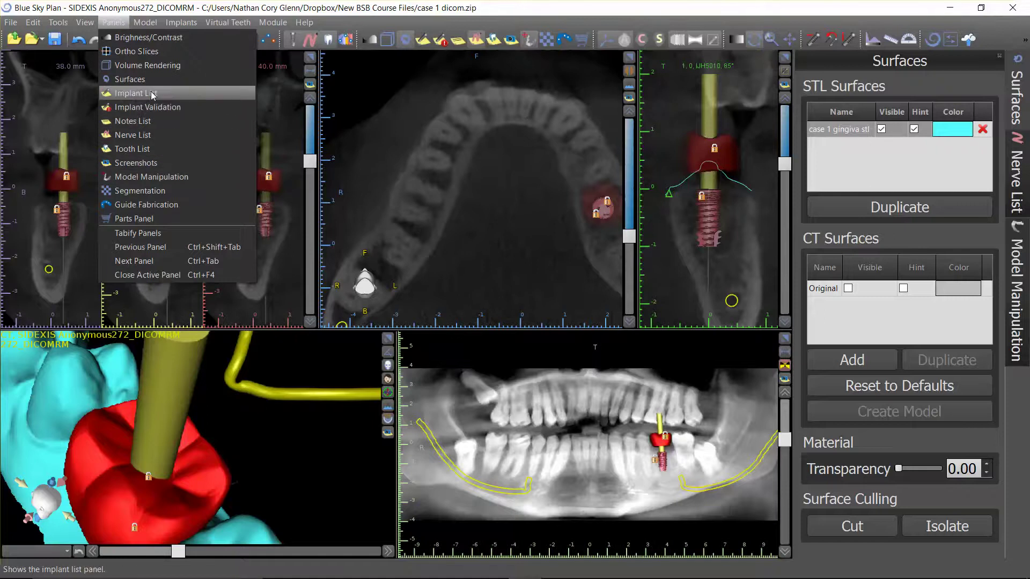
{"action": "left_click", "coordinate": [700, 253]}
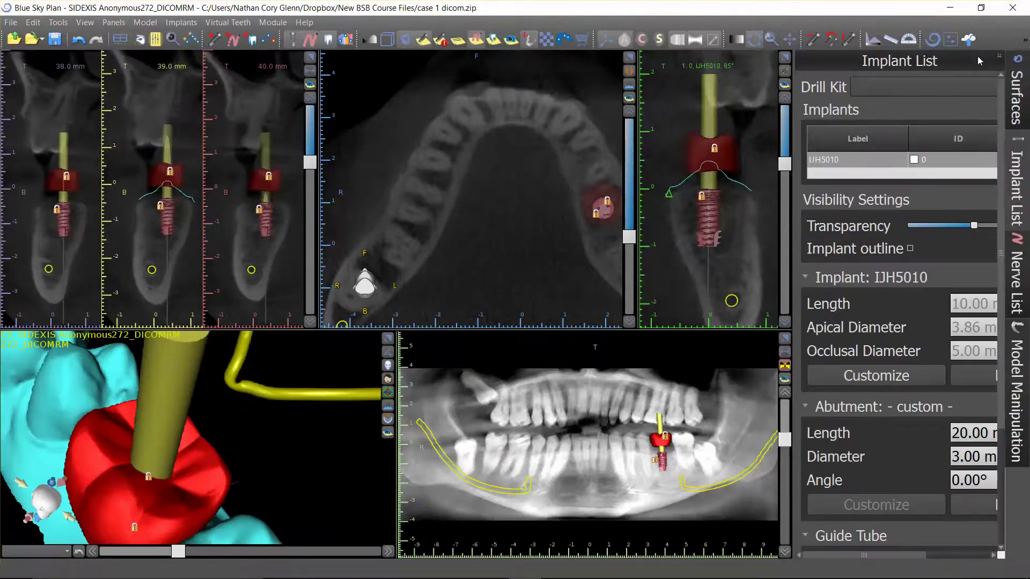
{"action": "left_click", "coordinate": [957, 89]}
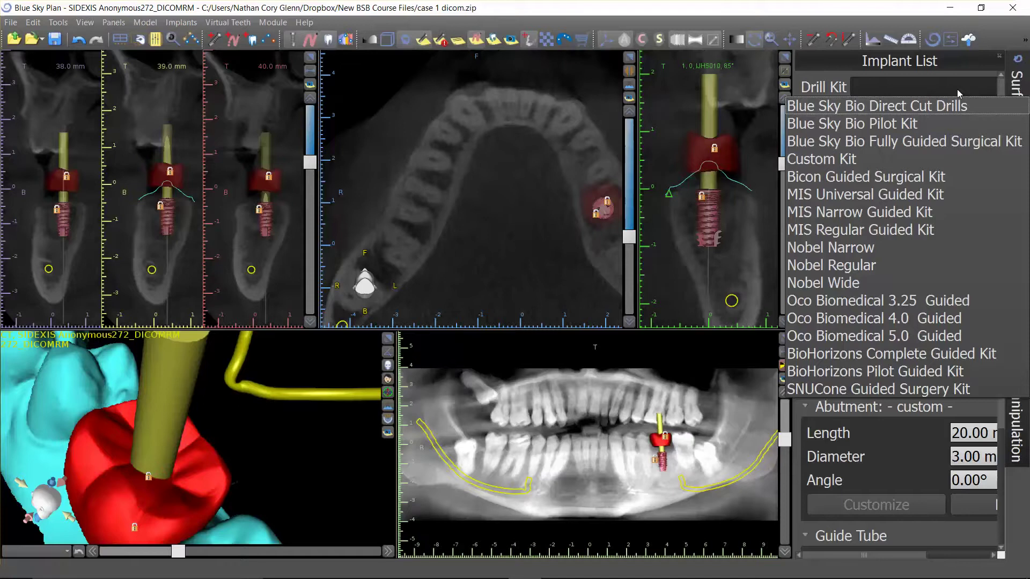
{"action": "left_click", "coordinate": [918, 109]}
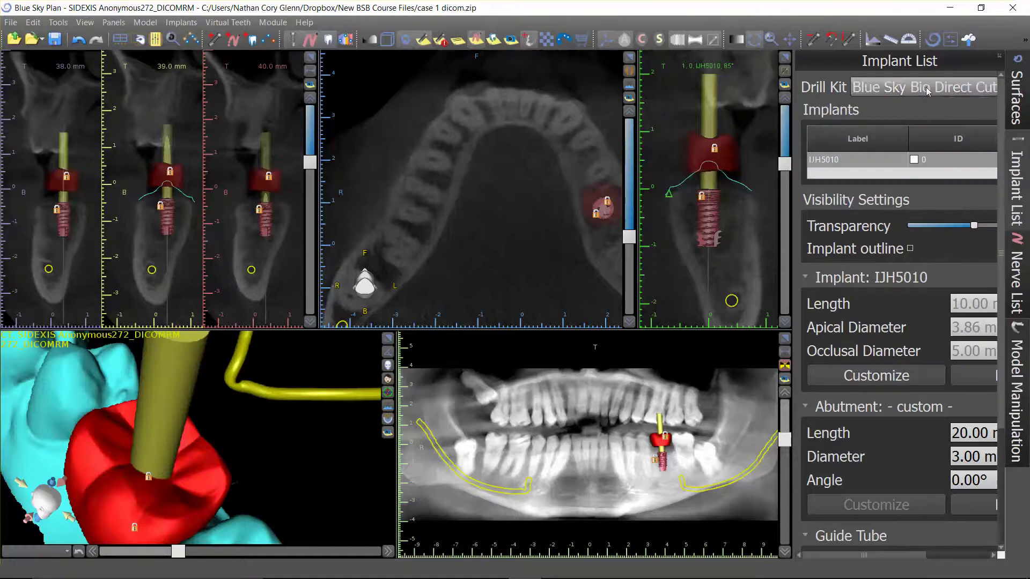
Change the drill kit to Custom Kit
{"action": "left_click", "coordinate": [926, 91]}
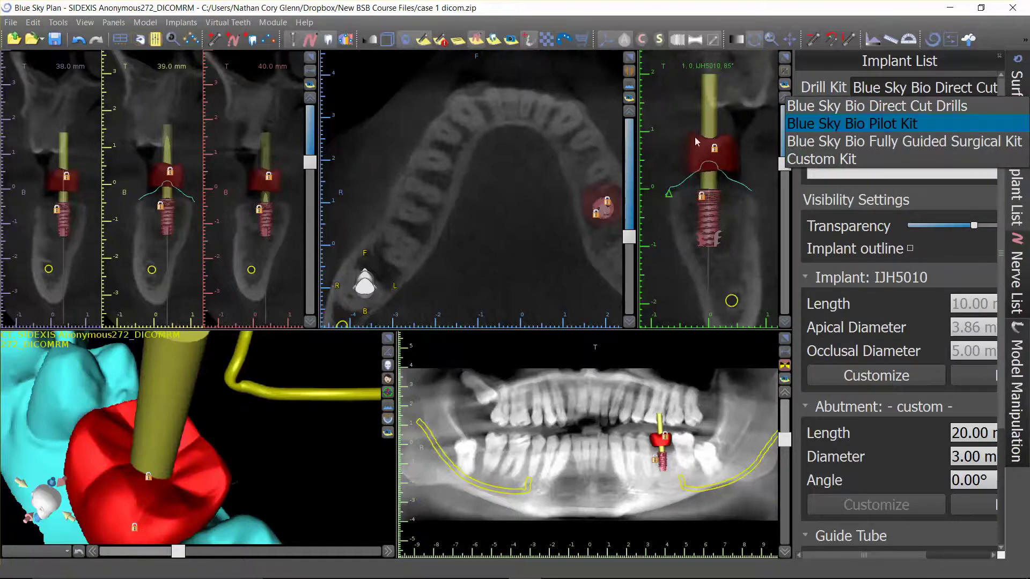
{"action": "left_click", "coordinate": [826, 159]}
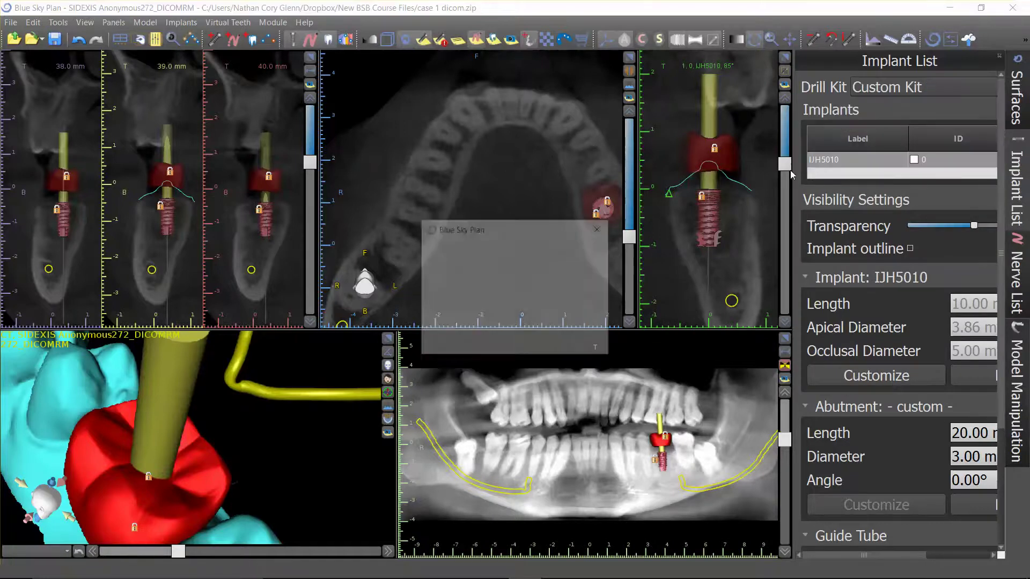
Dismiss the drill kit message and review the Custom Kit's guide tube settings for the implant
{"action": "left_click", "coordinate": [599, 229]}
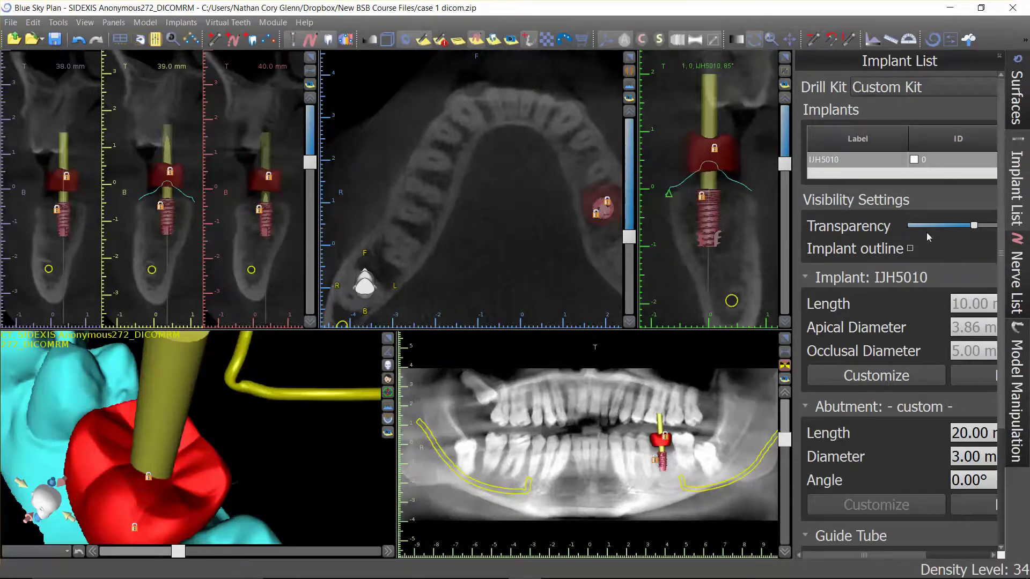
{"action": "left_click", "coordinate": [951, 91]}
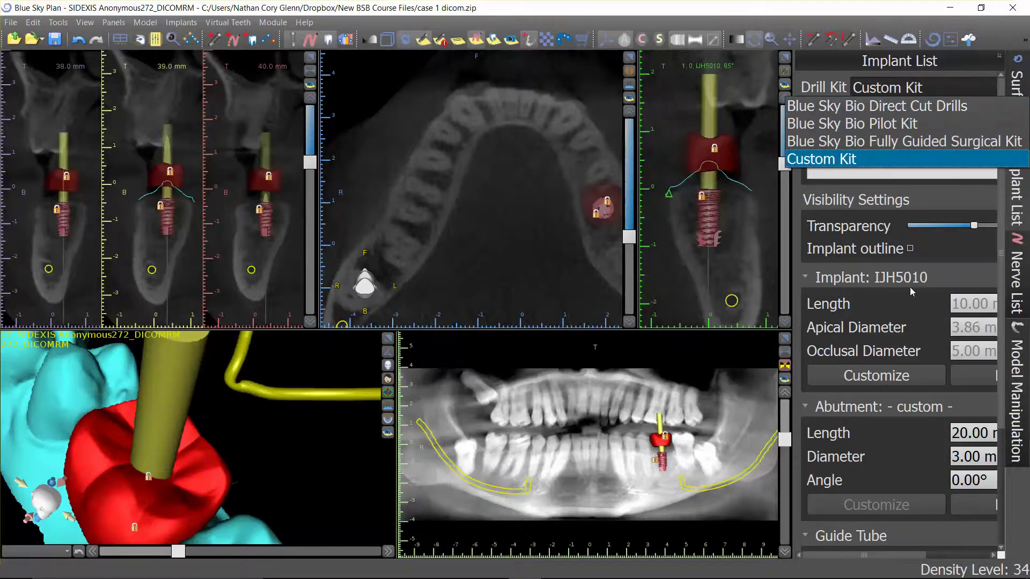
{"action": "scroll", "coordinate": [864, 480], "scroll_direction": "down", "scroll_amount": 1}
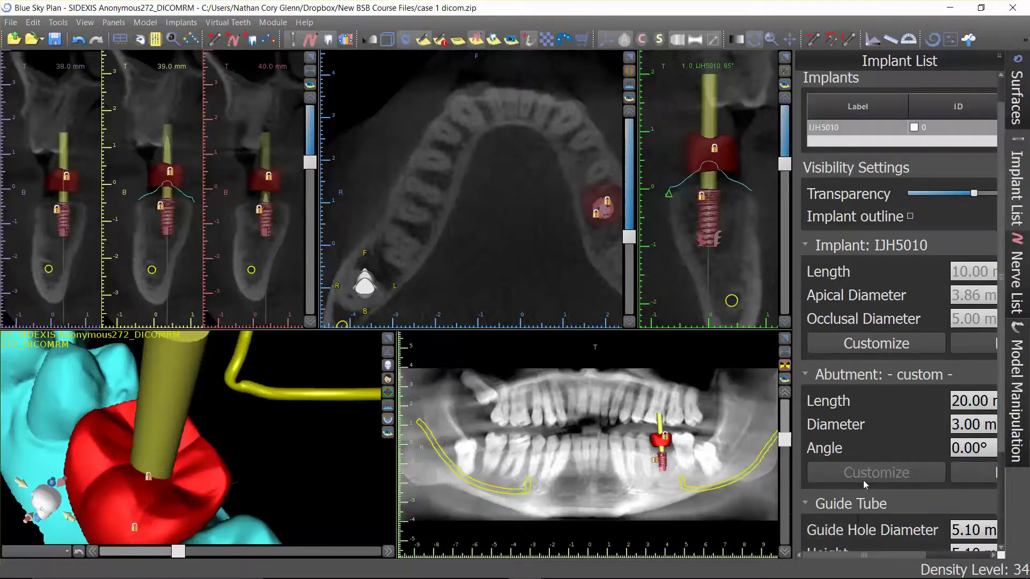
{"action": "scroll", "coordinate": [855, 517], "scroll_direction": "down", "scroll_amount": 2}
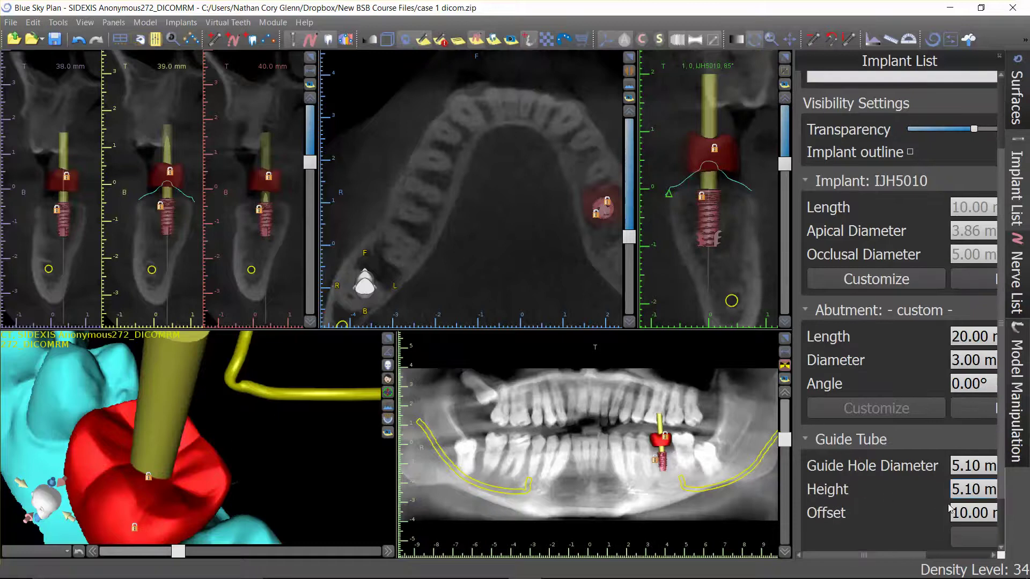
{"action": "scroll", "coordinate": [900, 273], "scroll_direction": "up", "scroll_amount": 3}
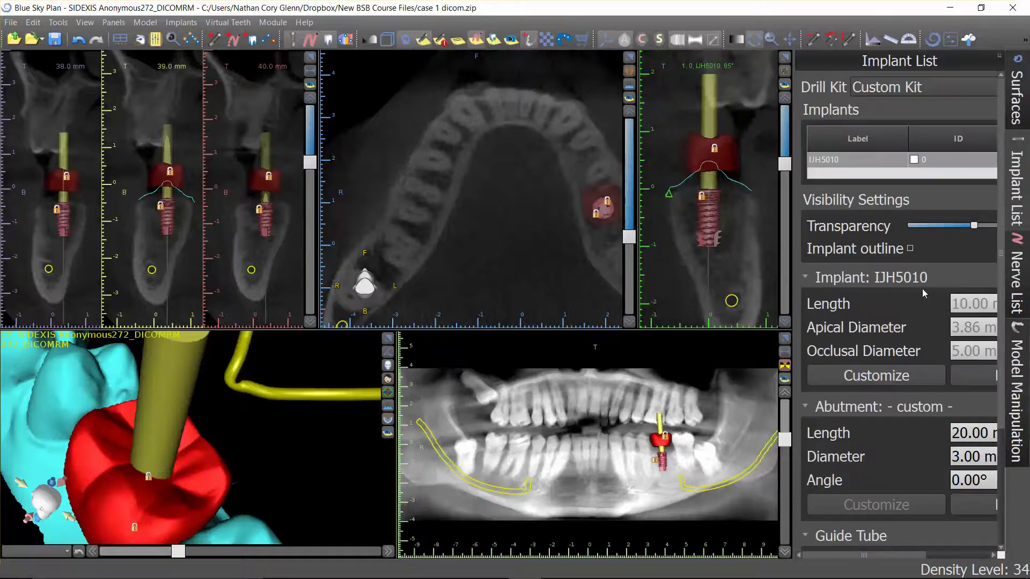
Set the drill kit to Blue Sky Bio Direct Cut Drills and widen the implant list to reveal all its columns
{"action": "left_click", "coordinate": [880, 88]}
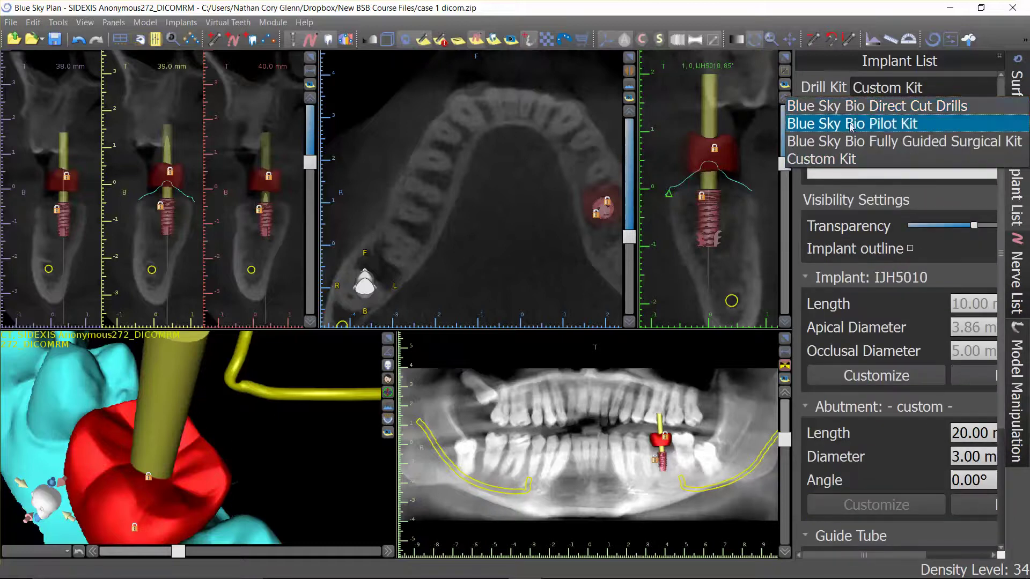
{"action": "left_click", "coordinate": [856, 107]}
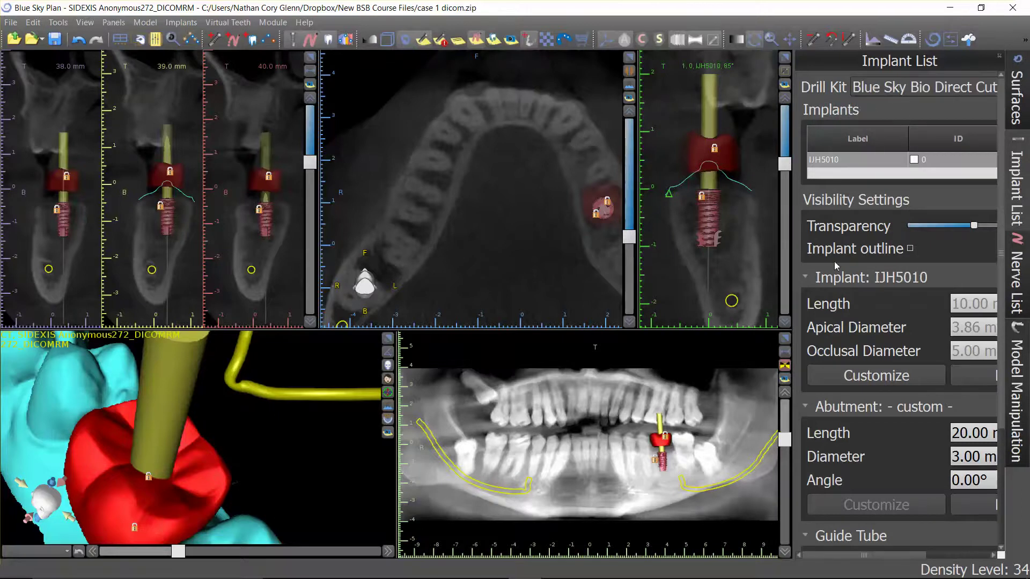
{"action": "left_click_drag", "start_coordinate": [793, 279], "coordinate": [650, 291]}
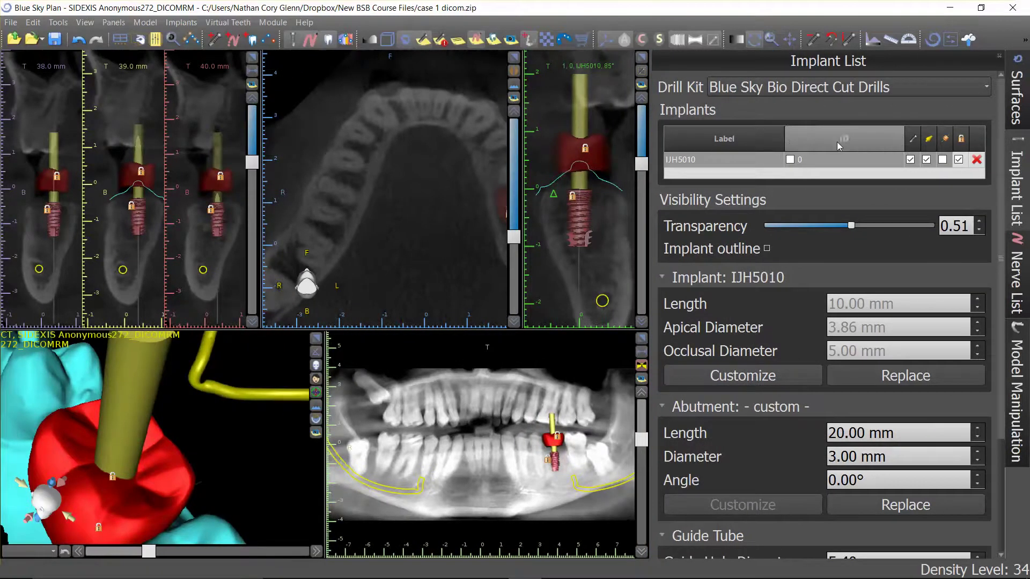
Check the implant and abutment visibility options, keeping both shown, and turn on the guide tube display for the implant
{"action": "left_click", "coordinate": [910, 161]}
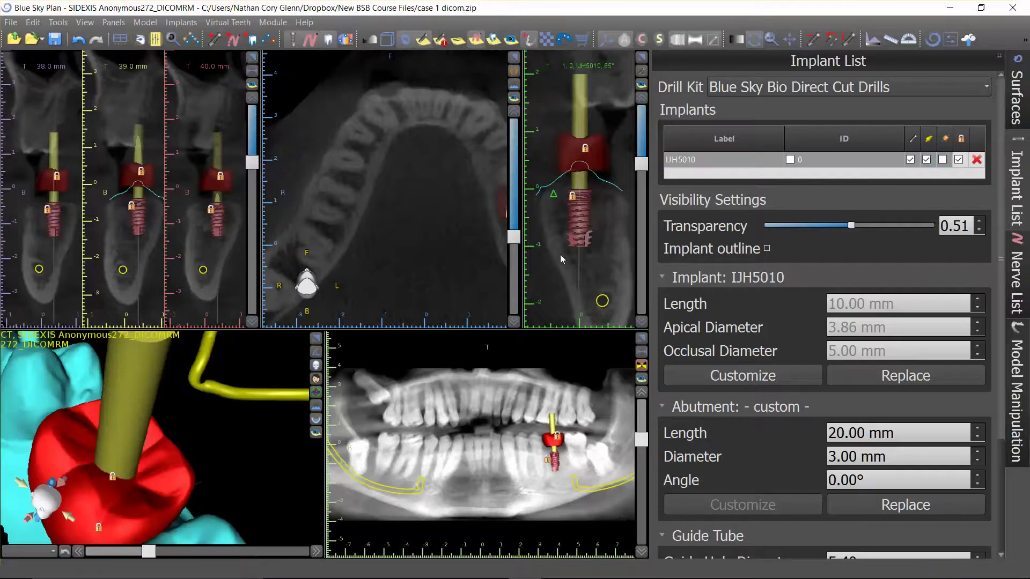
{"action": "left_click", "coordinate": [505, 467]}
{"action": "left_click", "coordinate": [919, 160]}
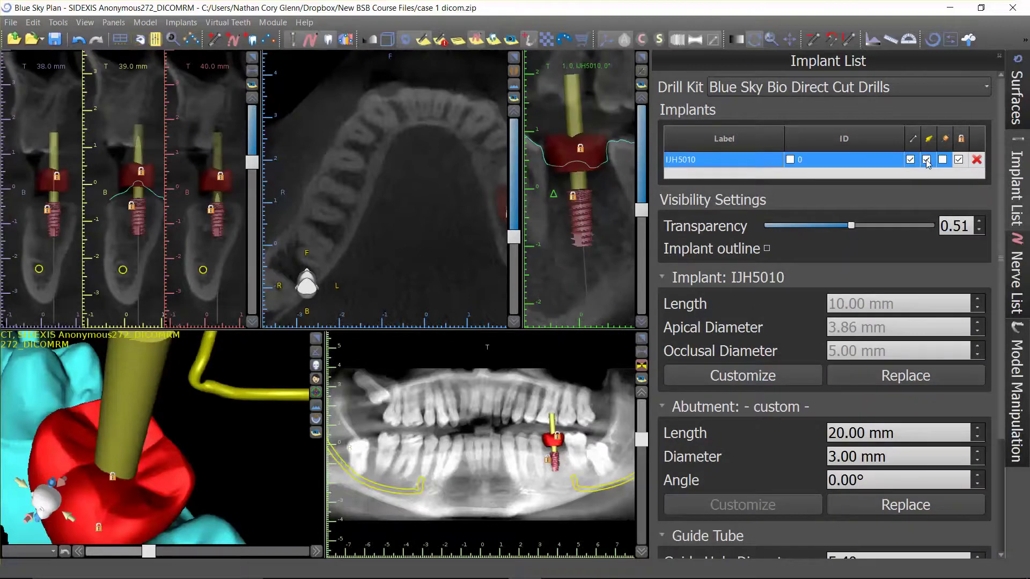
{"action": "left_click", "coordinate": [926, 160]}
{"action": "left_click", "coordinate": [927, 161]}
{"action": "left_click", "coordinate": [942, 160]}
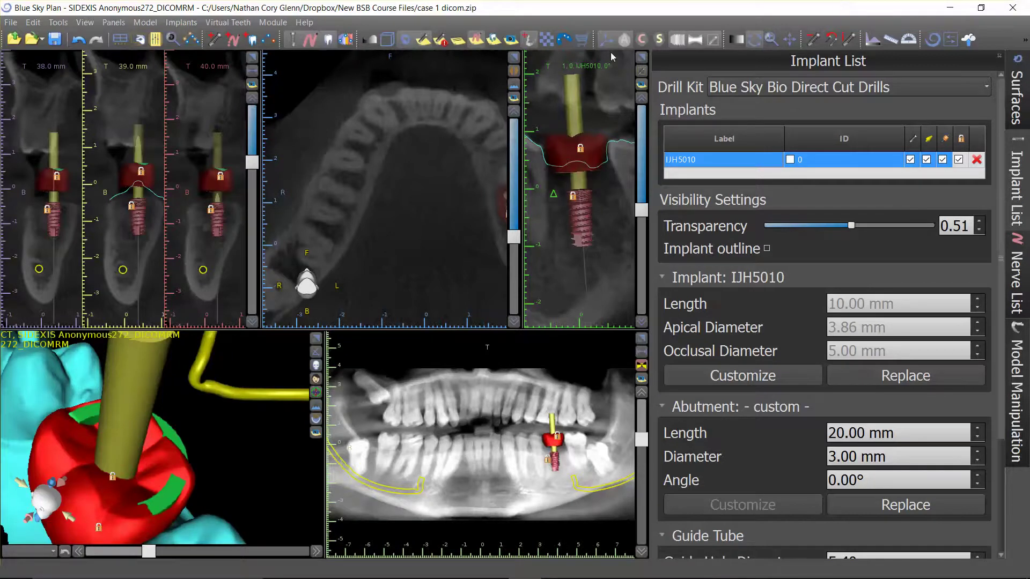
View the implant from the side in 3D and hide the virtual teeth to expose its guide tube
{"action": "left_click", "coordinate": [286, 456]}
{"action": "left_click_drag", "start_coordinate": [240, 408], "coordinate": [270, 453]}
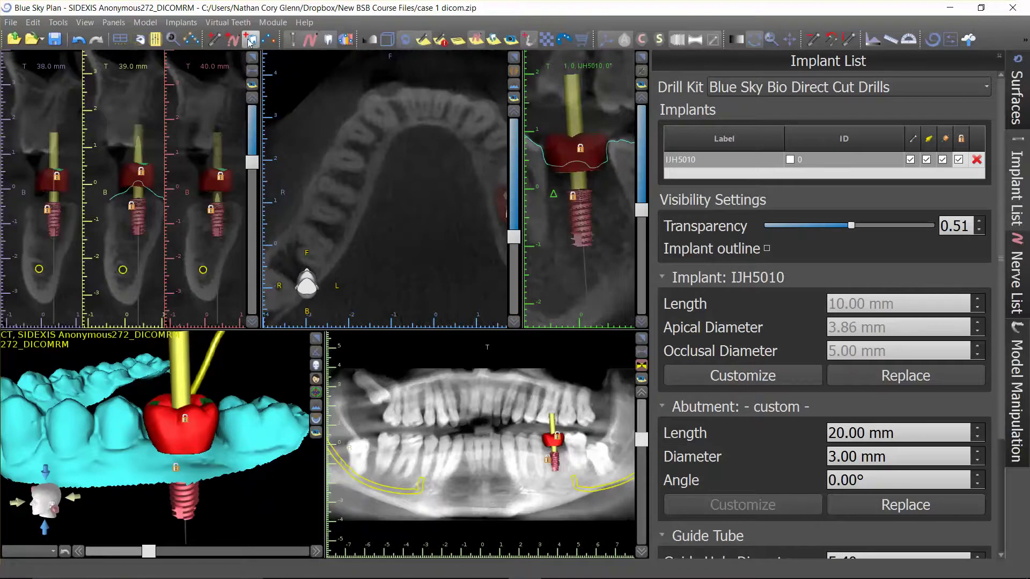
{"action": "left_click", "coordinate": [329, 40]}
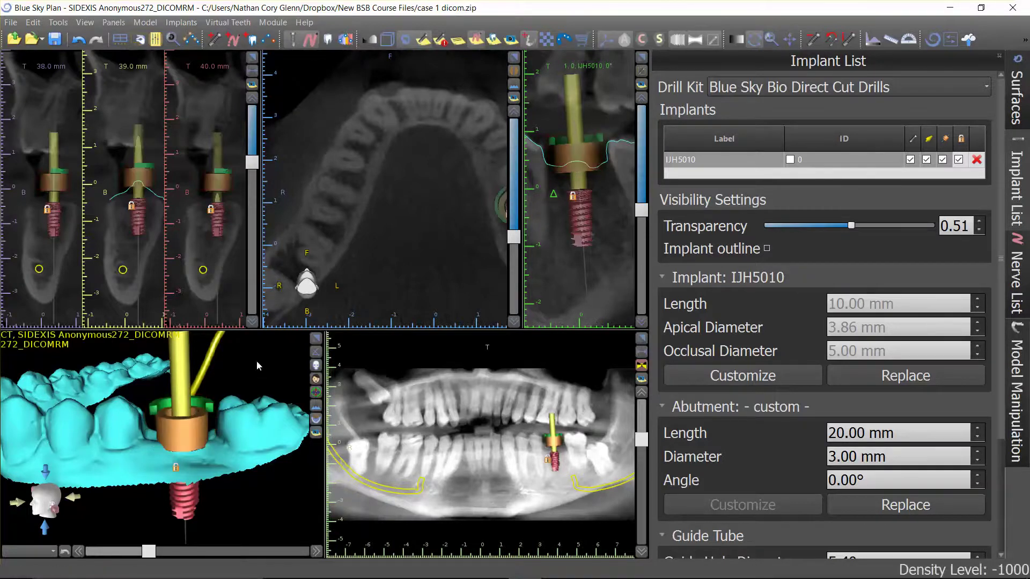
{"action": "left_click", "coordinate": [327, 41]}
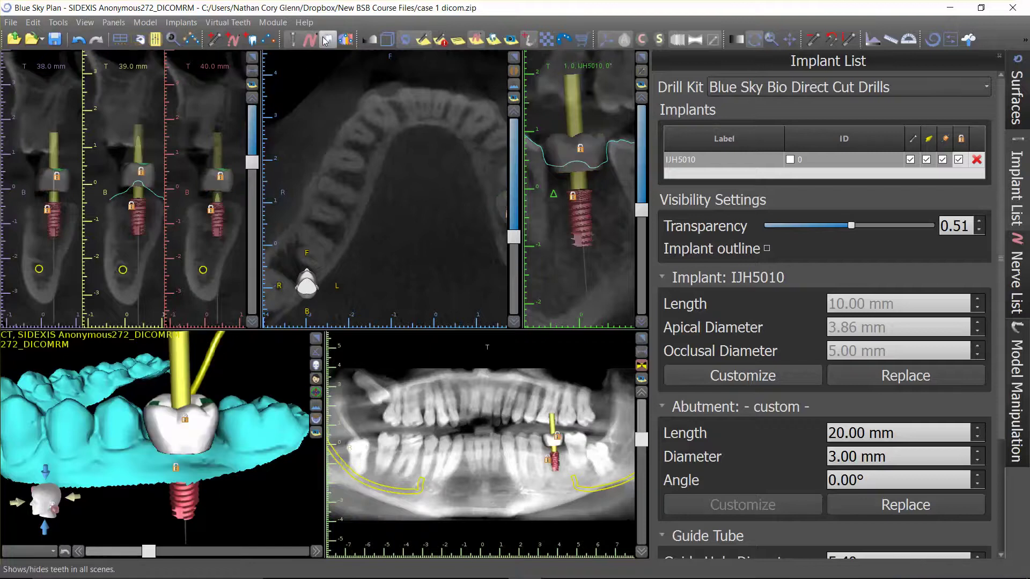
{"action": "left_click", "coordinate": [326, 40]}
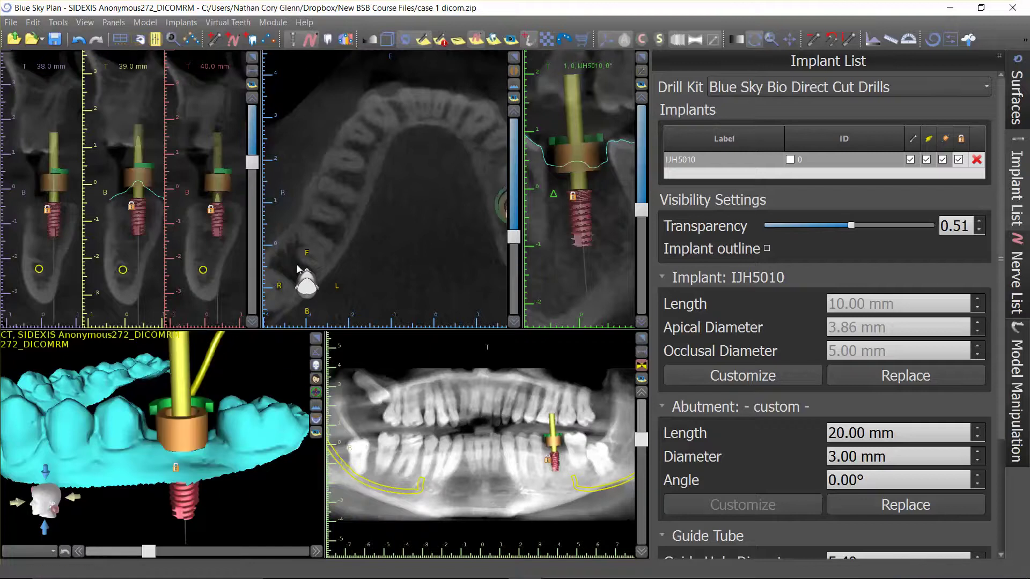
Enlarge the 3D view and examine the guide tube's seating on the gingiva and its guide tube settings
{"action": "left_click", "coordinate": [317, 338]}
{"action": "scroll", "coordinate": [504, 114], "scroll_direction": "down", "scroll_amount": 3}
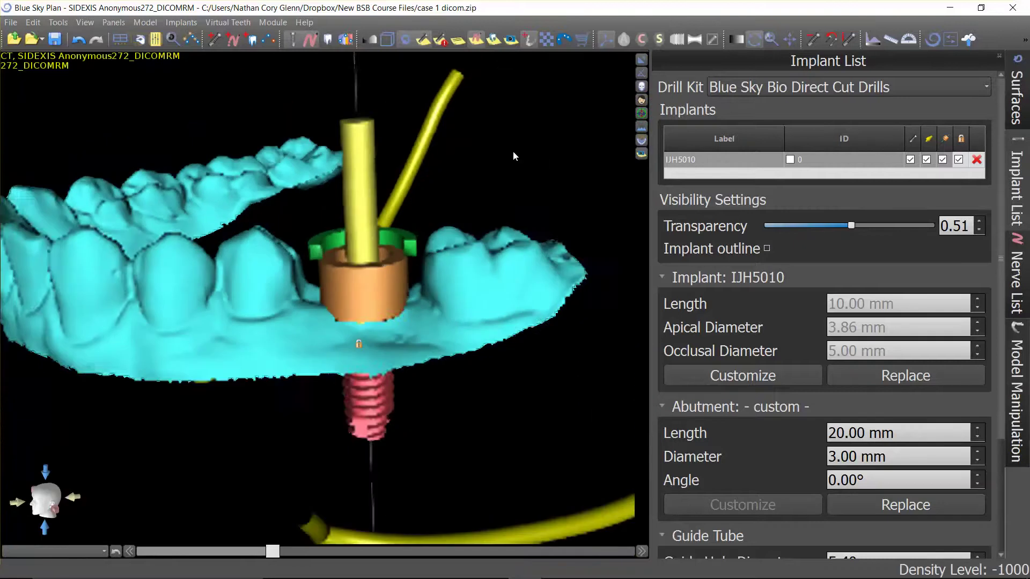
{"action": "left_click_drag", "start_coordinate": [542, 212], "coordinate": [475, 332]}
{"action": "left_click_drag", "start_coordinate": [364, 490], "coordinate": [504, 487]}
{"action": "scroll", "coordinate": [532, 378], "scroll_direction": "up", "scroll_amount": 5}
{"action": "left_click_drag", "start_coordinate": [600, 354], "coordinate": [526, 368]}
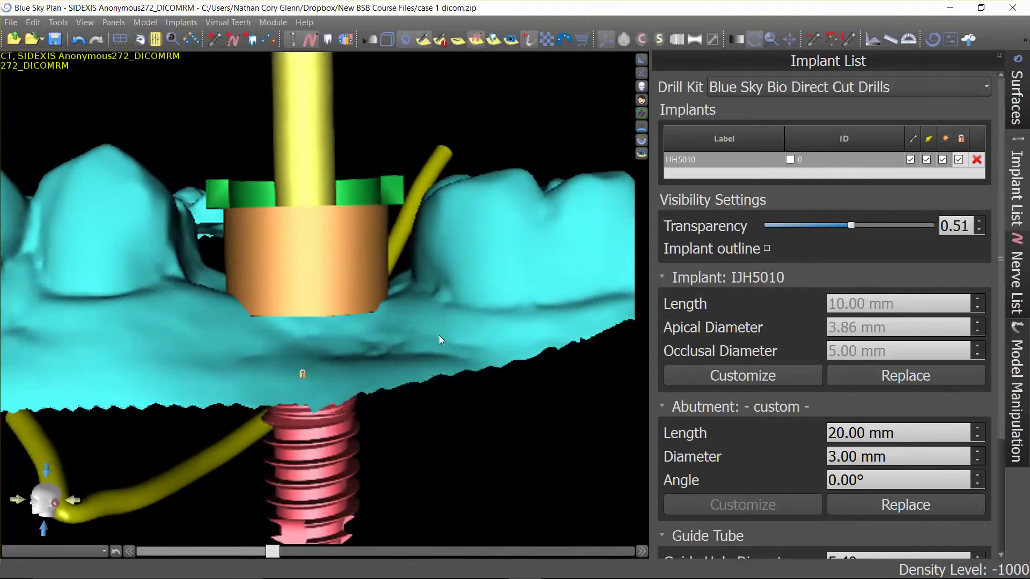
{"action": "left_click_drag", "start_coordinate": [315, 171], "coordinate": [739, 495]}
{"action": "scroll", "coordinate": [783, 487], "scroll_direction": "down", "scroll_amount": 3}
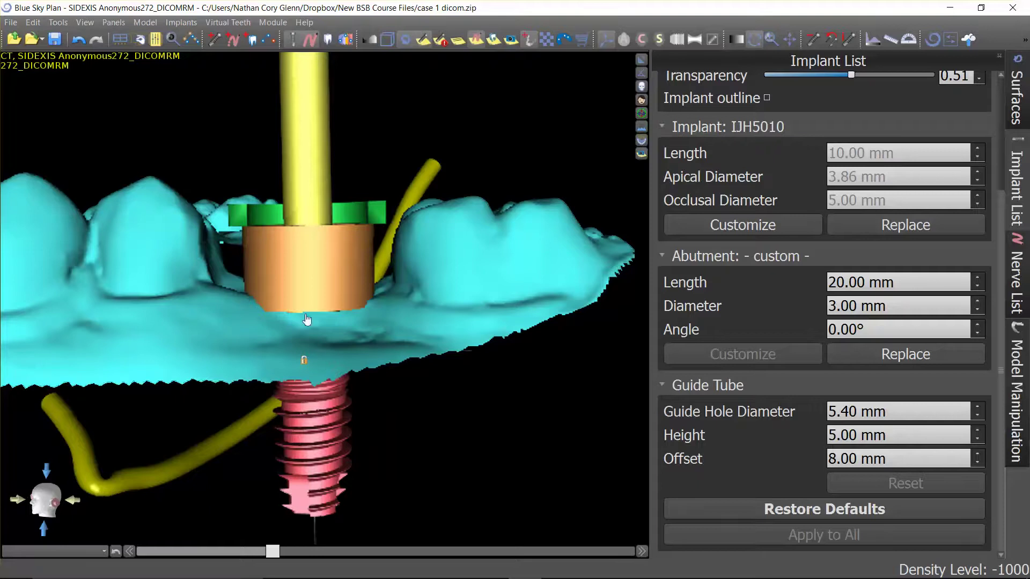
Try a guide tube offset of 9.00 mm and return the offset to 8.00 mm
{"action": "left_click", "coordinate": [979, 455]}
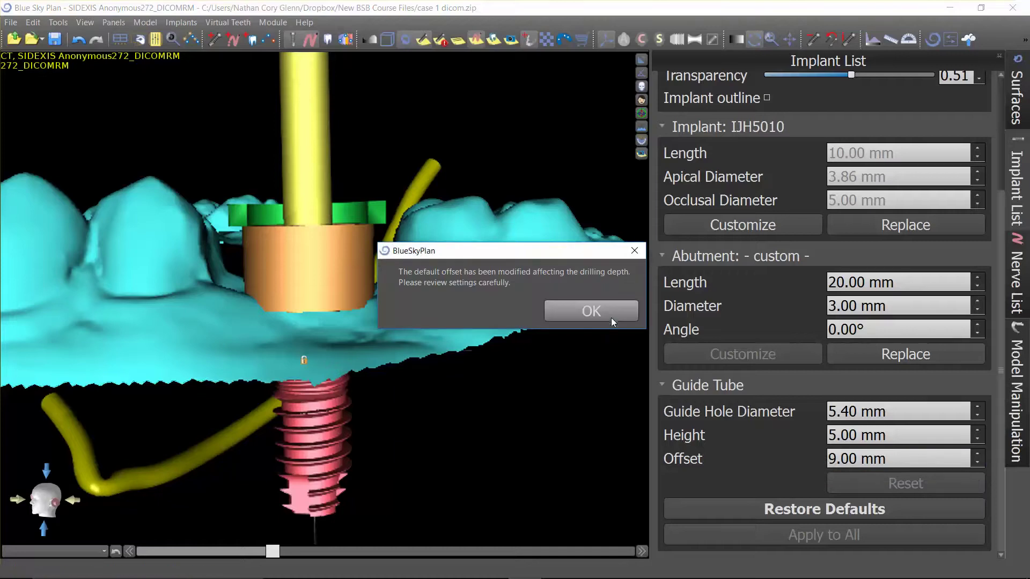
{"action": "left_click", "coordinate": [611, 314]}
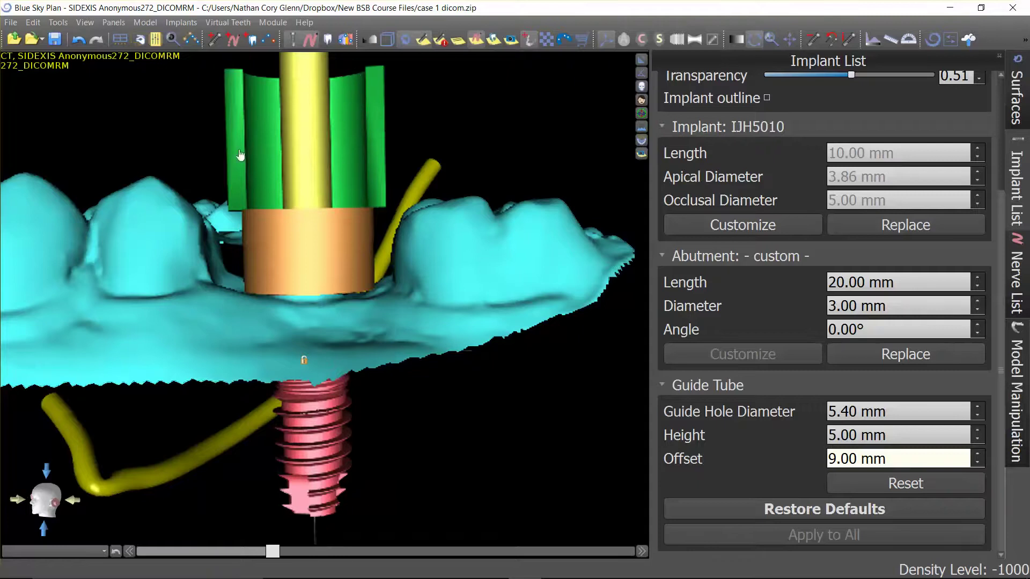
{"action": "left_click_drag", "start_coordinate": [434, 114], "coordinate": [469, 173]}
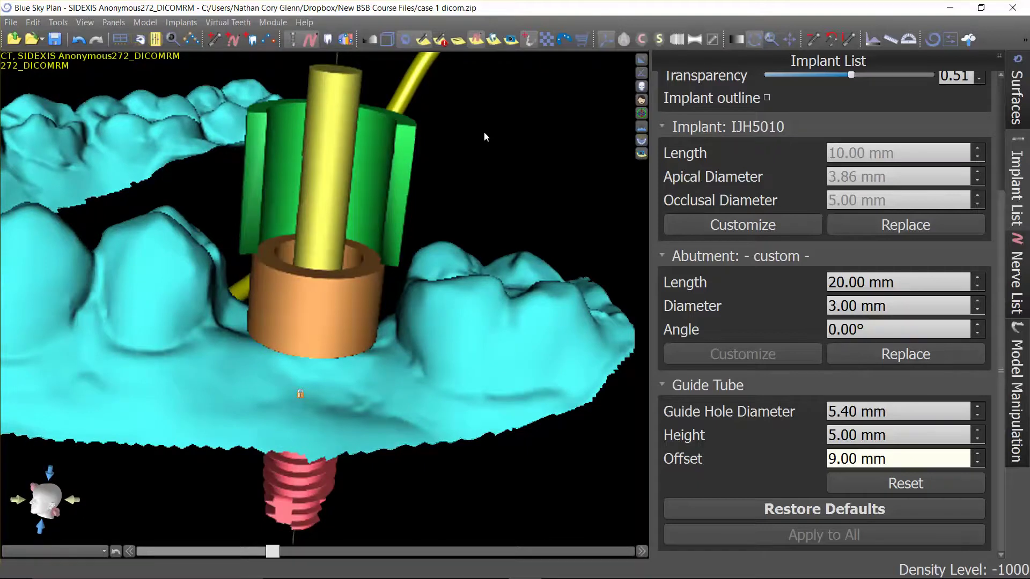
{"action": "left_click", "coordinate": [978, 463]}
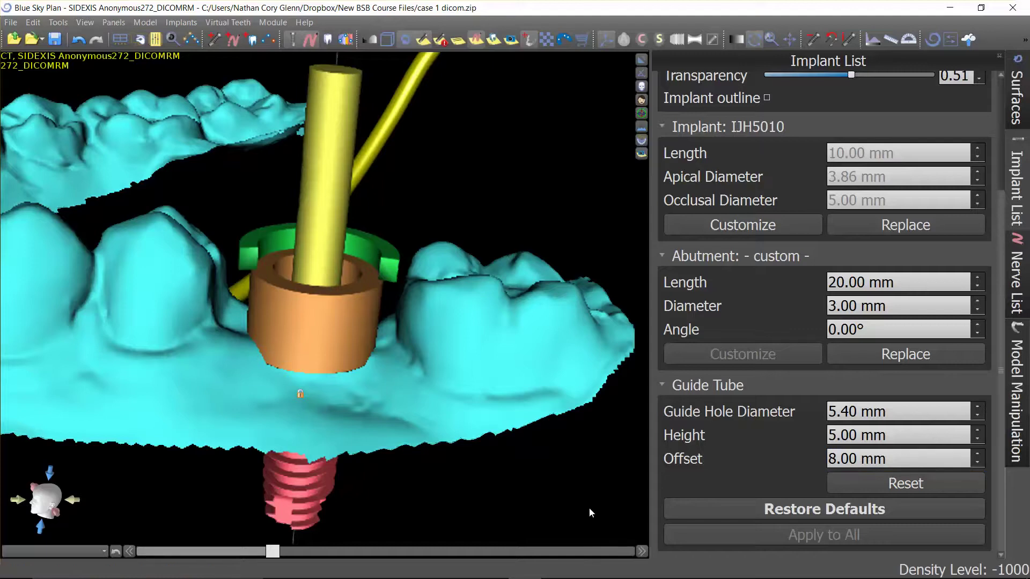
Examine the guide tube's clearance to the gingiva and neighbouring teeth from the side and from above
{"action": "left_click_drag", "start_coordinate": [514, 504], "coordinate": [419, 482]}
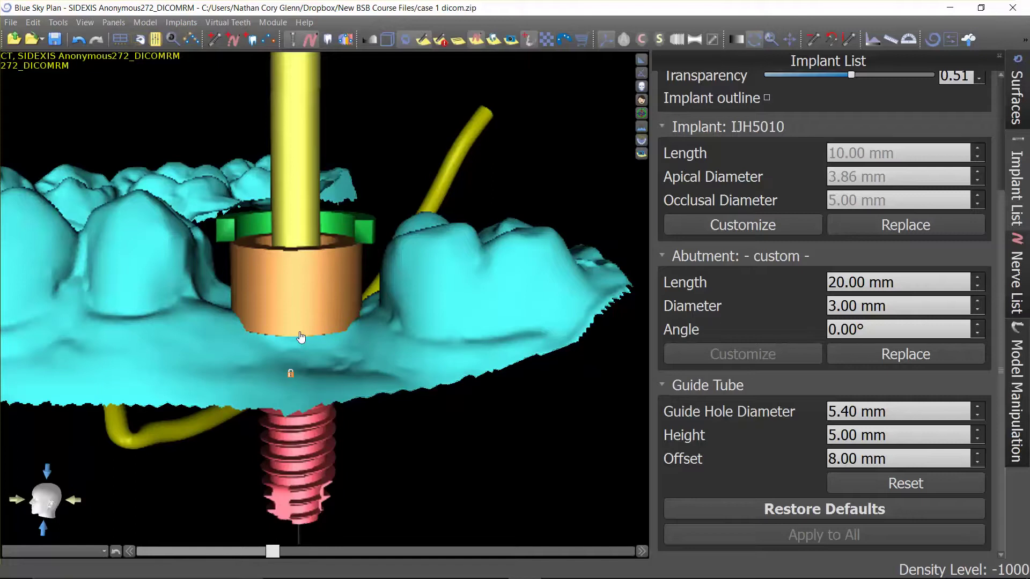
{"action": "left_click_drag", "start_coordinate": [349, 177], "coordinate": [456, 371]}
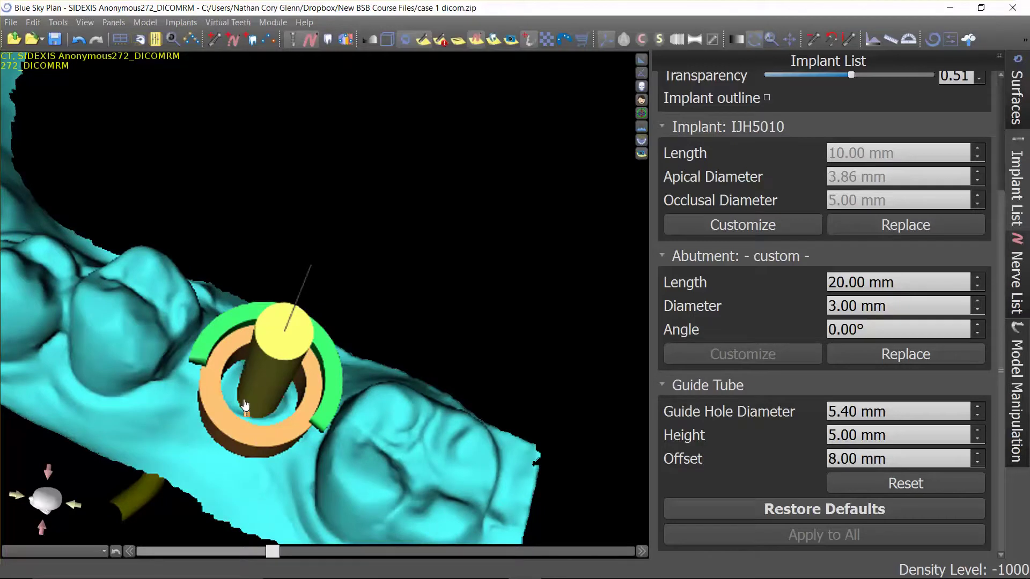
{"action": "left_click_drag", "start_coordinate": [502, 411], "coordinate": [536, 329]}
{"action": "scroll", "coordinate": [308, 356], "scroll_direction": "up", "scroll_amount": 5}
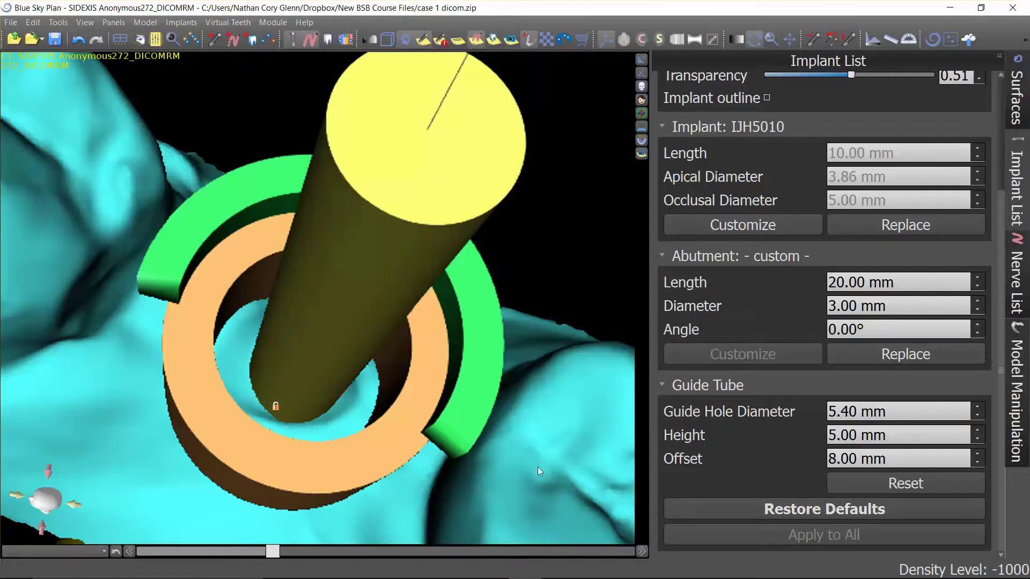
{"action": "scroll", "coordinate": [558, 321], "scroll_direction": "down", "scroll_amount": 3}
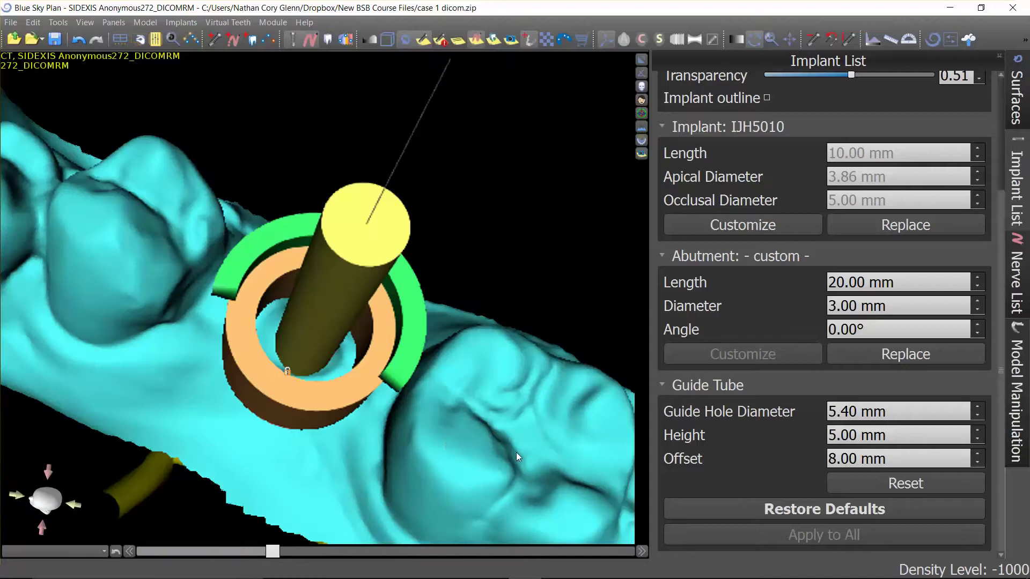
{"action": "scroll", "coordinate": [516, 452], "scroll_direction": "down", "scroll_amount": 2}
{"action": "left_click_drag", "start_coordinate": [439, 375], "coordinate": [487, 290]}
{"action": "scroll", "coordinate": [546, 243], "scroll_direction": "down", "scroll_amount": 2}
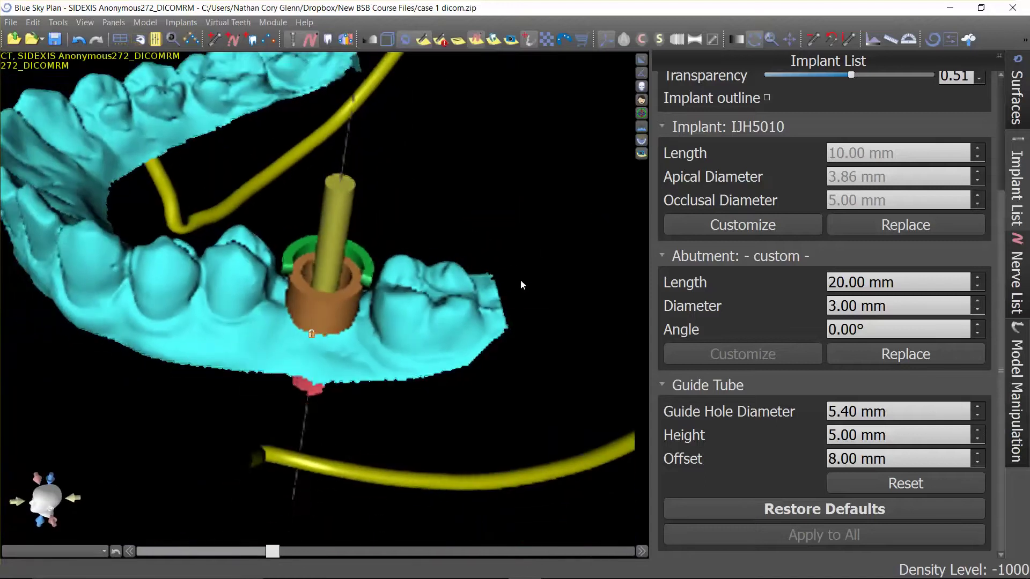
Open the guide fabrication settings and choose case 1 gingiva stl as the model for the guide
{"action": "left_click", "coordinate": [1017, 97]}
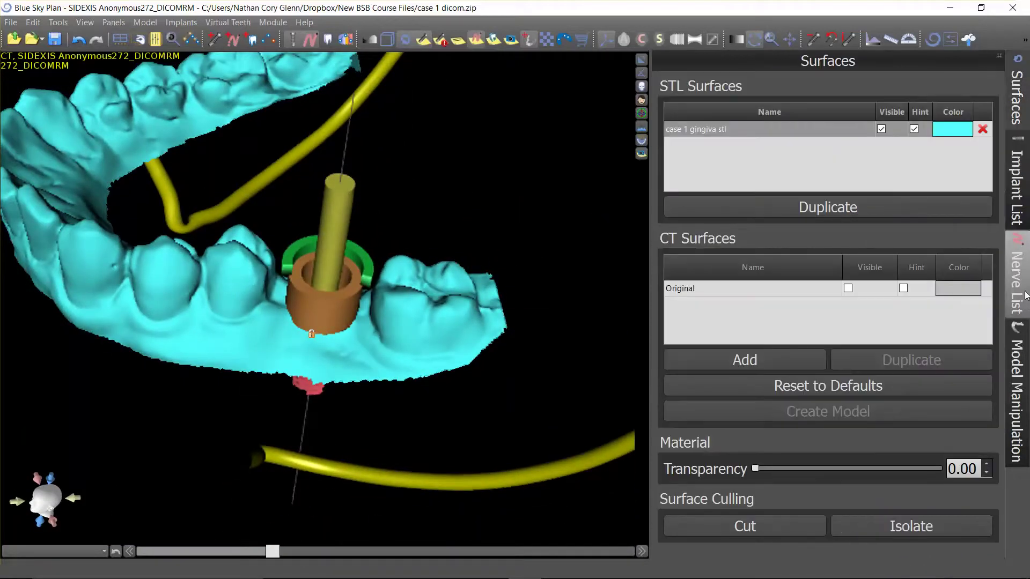
{"action": "left_click_drag", "start_coordinate": [245, 390], "coordinate": [484, 426]}
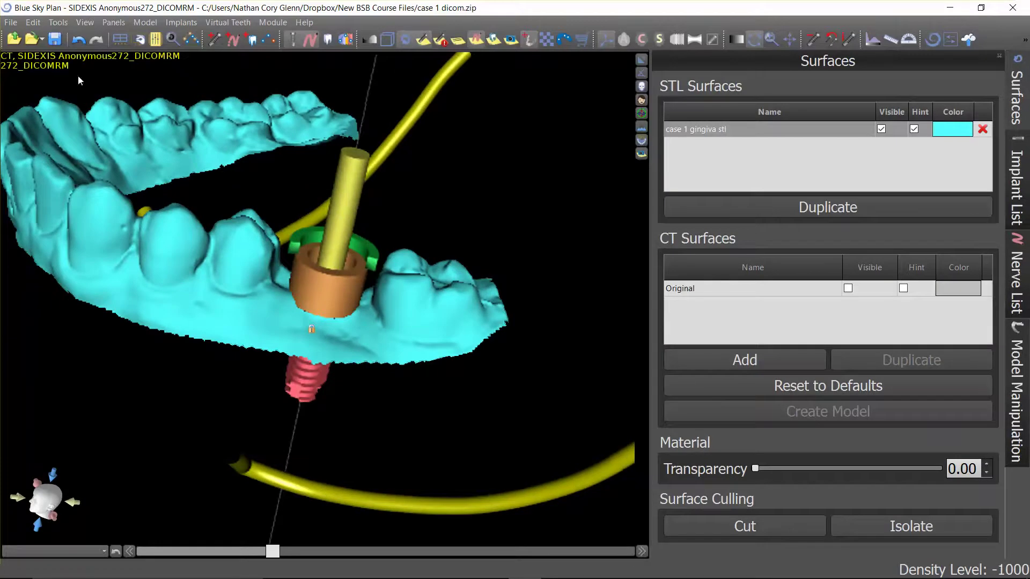
{"action": "left_click", "coordinate": [120, 24]}
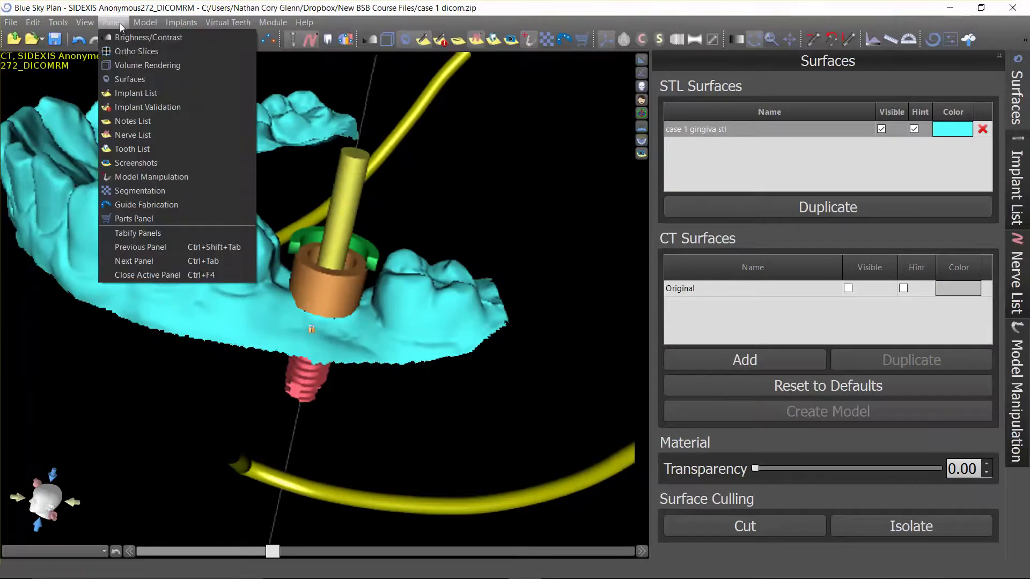
{"action": "left_click", "coordinate": [145, 209]}
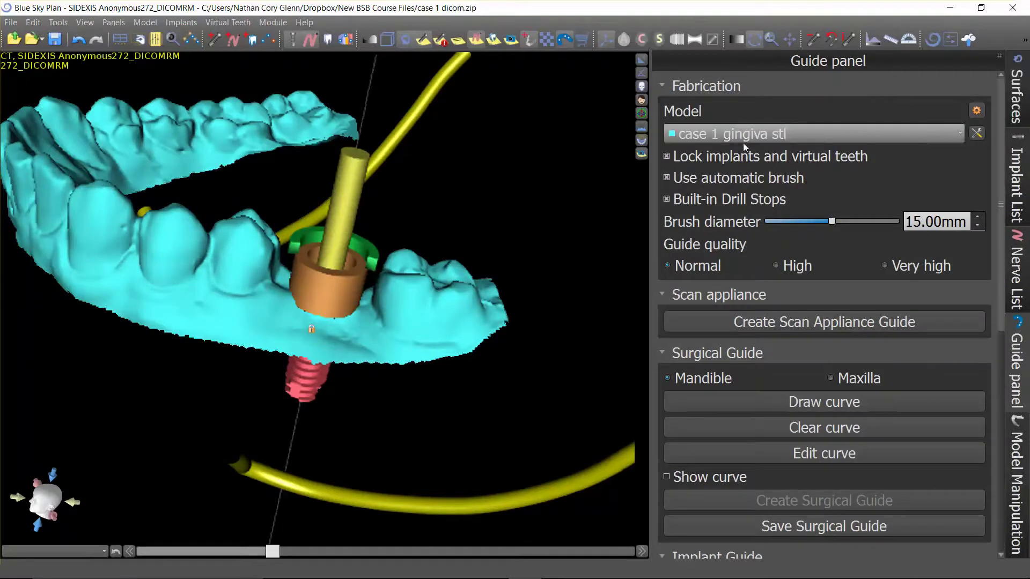
{"action": "left_click", "coordinate": [780, 135]}
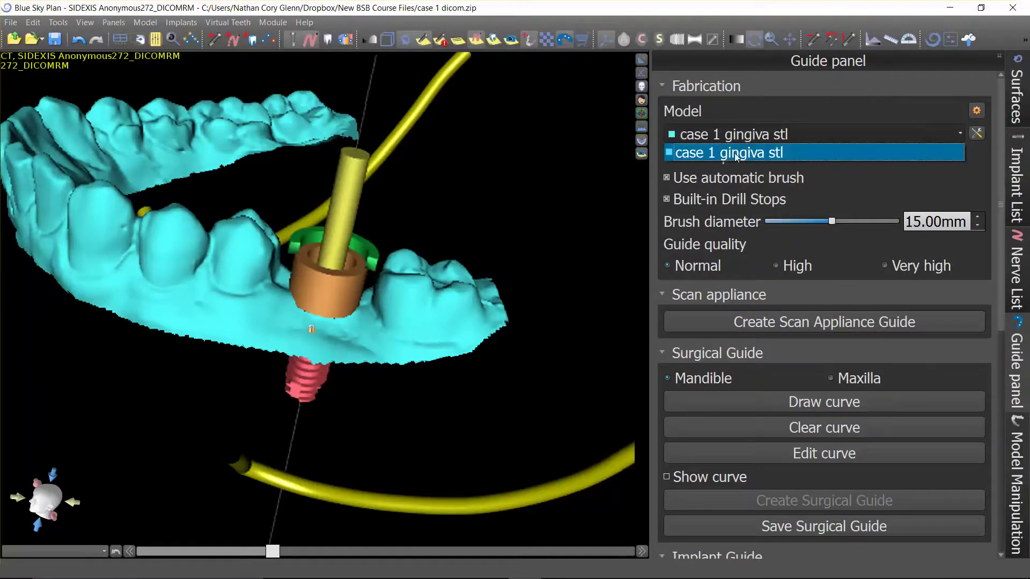
{"action": "left_click", "coordinate": [716, 153]}
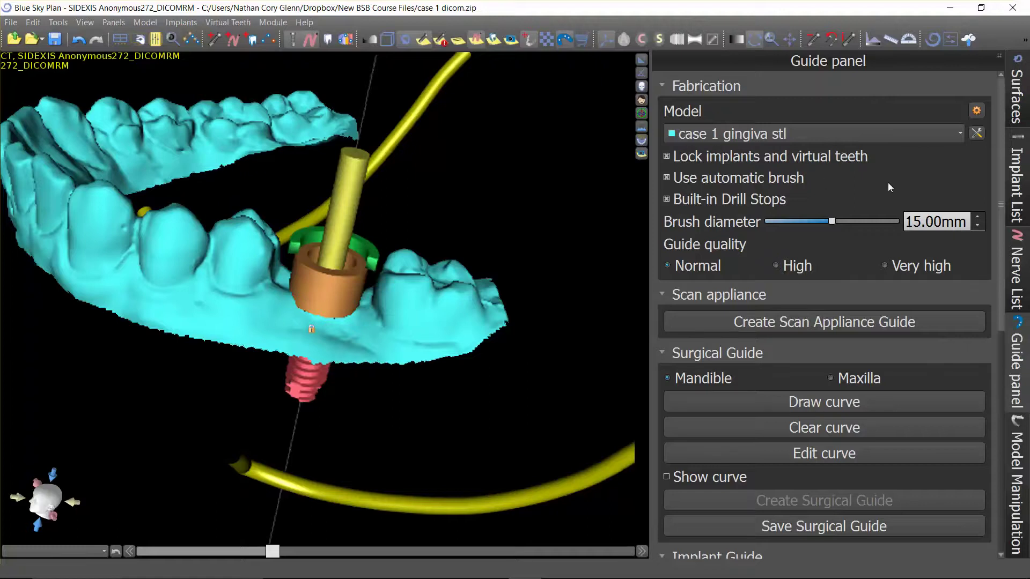
{"action": "left_click_drag", "start_coordinate": [519, 317], "coordinate": [148, 197]}
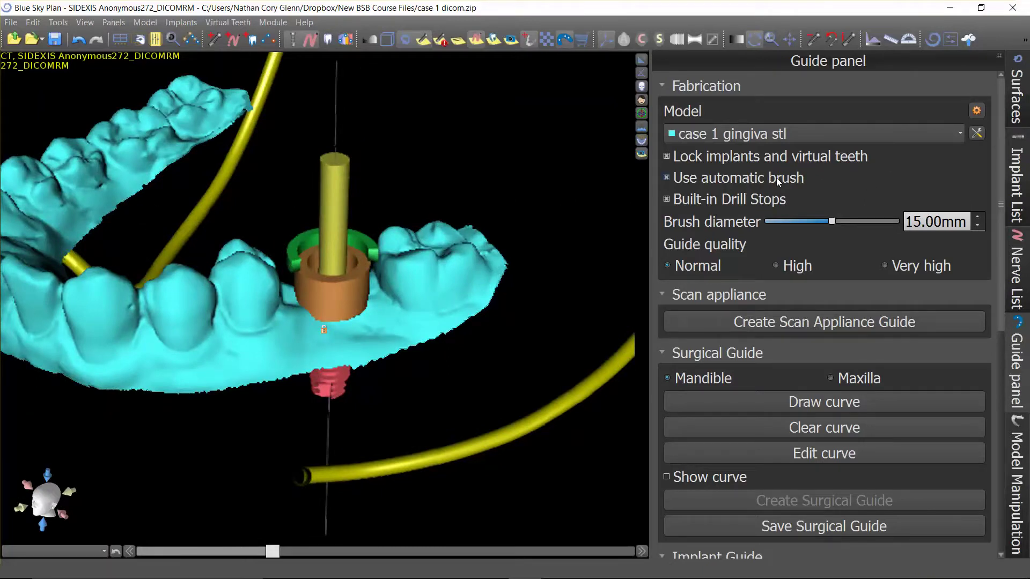
{"action": "left_click_drag", "start_coordinate": [557, 315], "coordinate": [376, 424]}
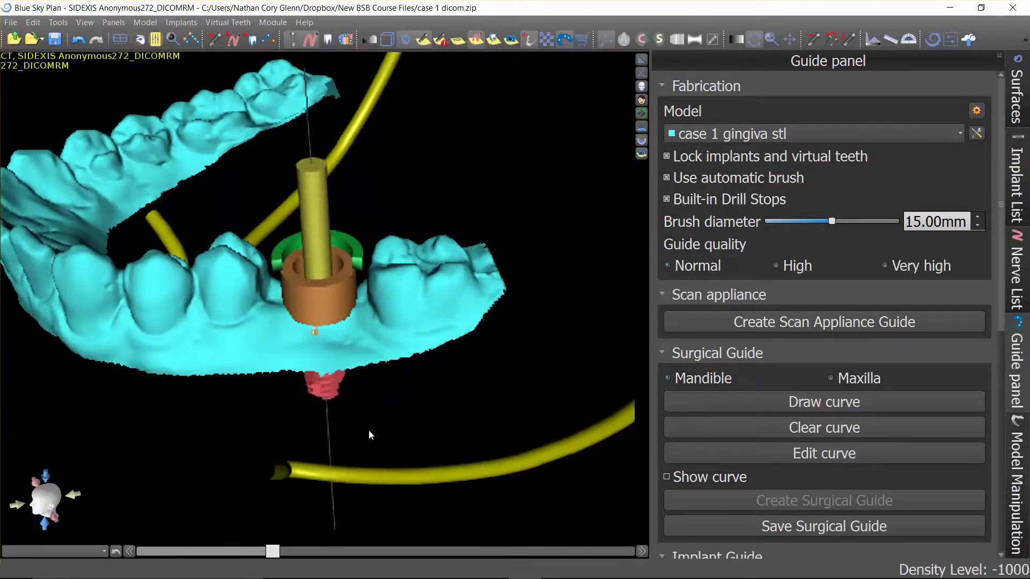
Set the guide quality to High for the surgical guide
{"action": "scroll", "coordinate": [465, 288], "scroll_direction": "up", "scroll_amount": 5}
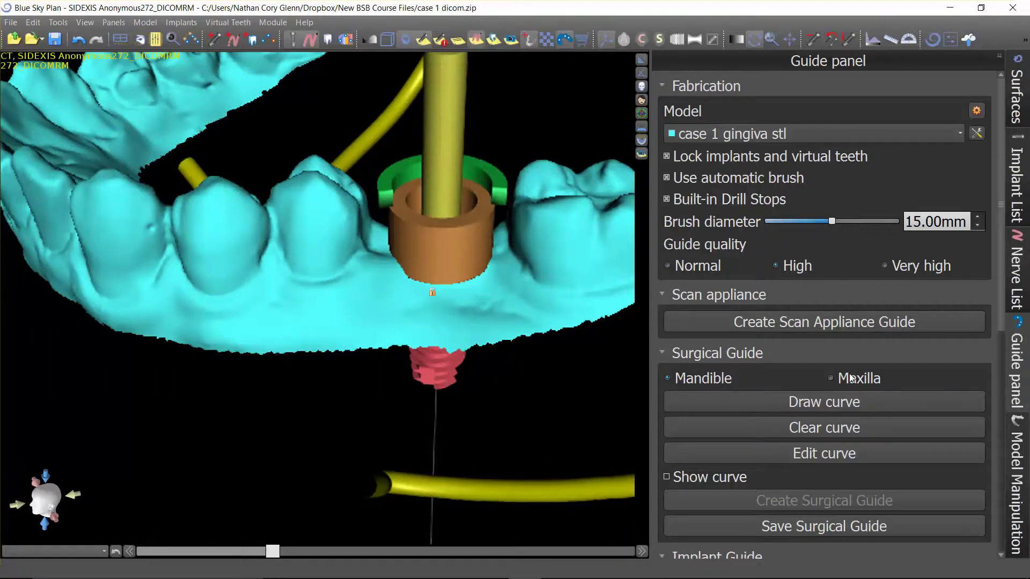
{"action": "right_click_drag", "start_coordinate": [565, 378], "coordinate": [492, 366]}
{"action": "scroll", "coordinate": [490, 366], "scroll_direction": "up", "scroll_amount": 1}
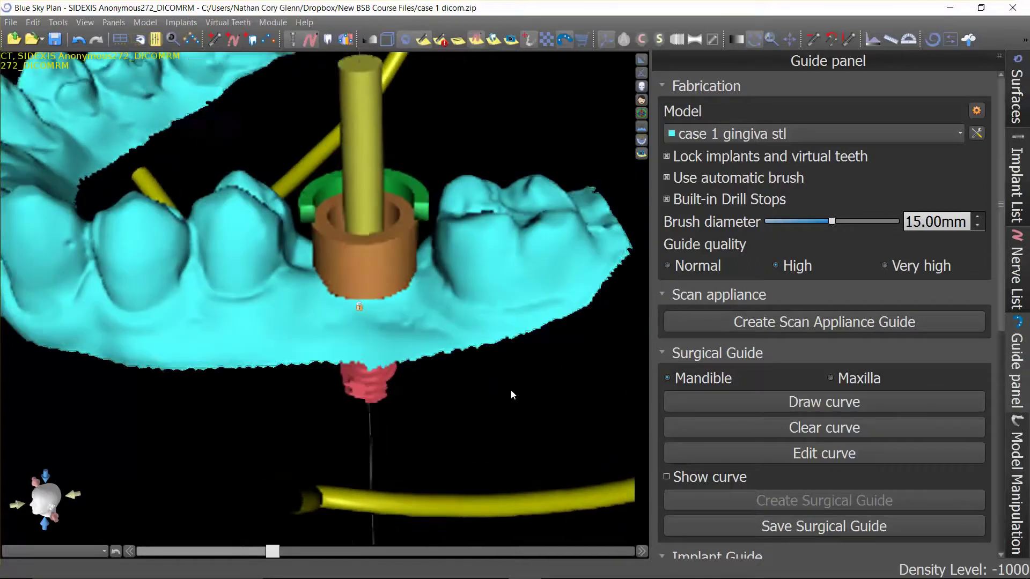
{"action": "left_click_drag", "start_coordinate": [512, 391], "coordinate": [536, 416]}
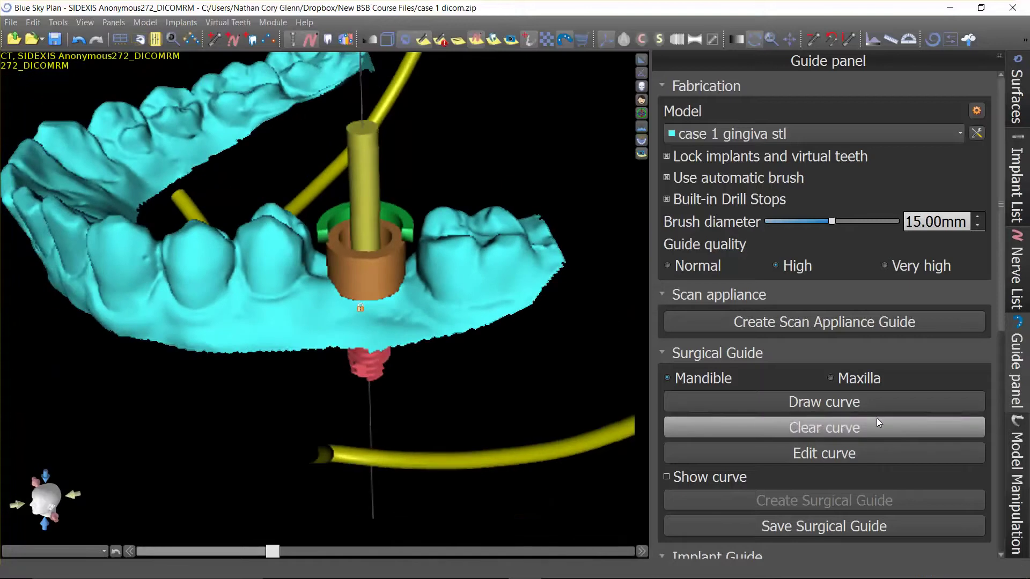
Start the mandibular guide curve and draw its buccal stretch along the gingiva from behind the second molar, below the guide tube, to the canine
{"action": "left_click", "coordinate": [842, 402]}
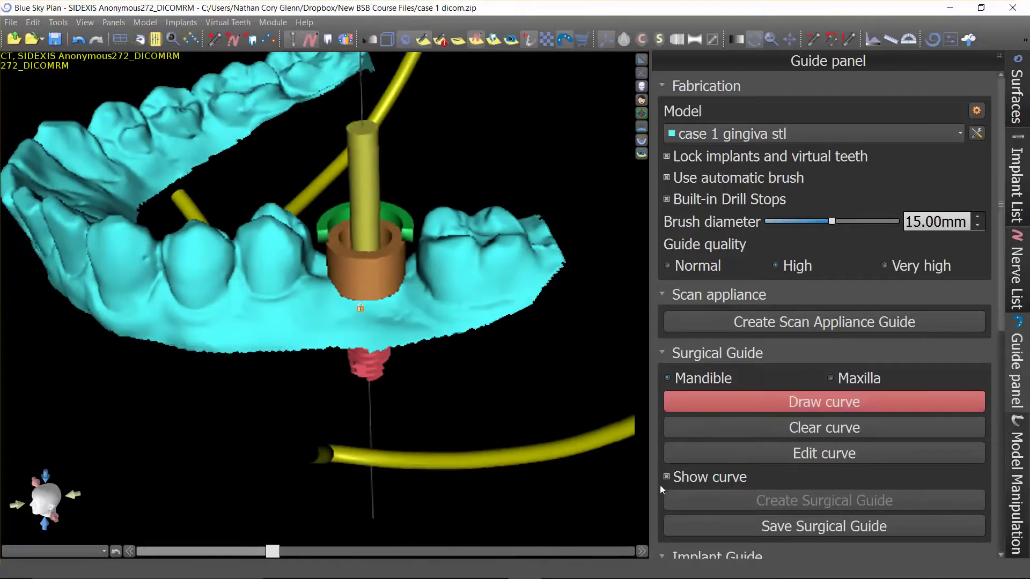
{"action": "left_click_drag", "start_coordinate": [532, 320], "coordinate": [536, 257]}
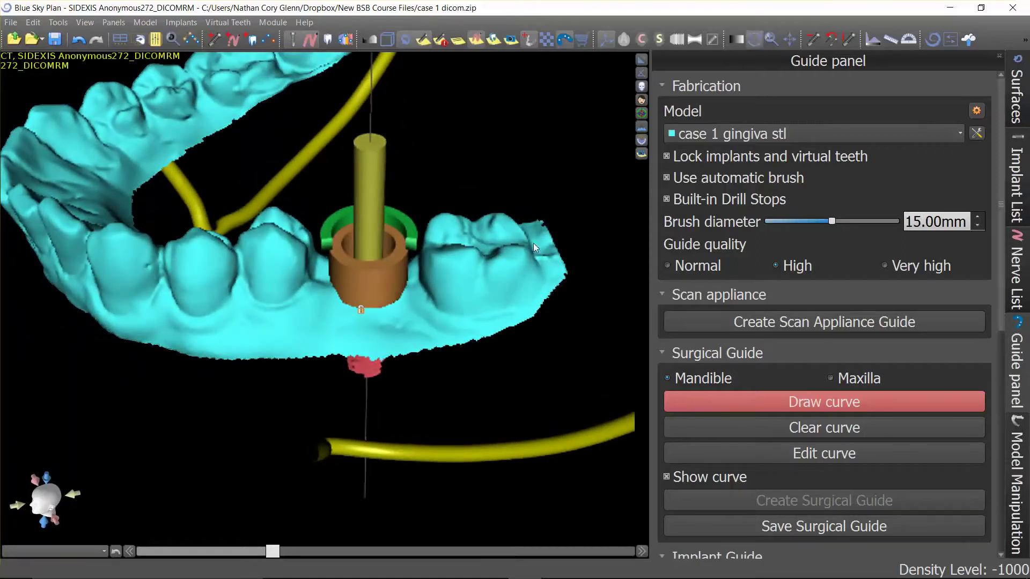
{"action": "key", "text": "Escape"}
{"action": "key", "text": "Escape"}
{"action": "left_click_drag", "start_coordinate": [503, 160], "coordinate": [524, 242]}
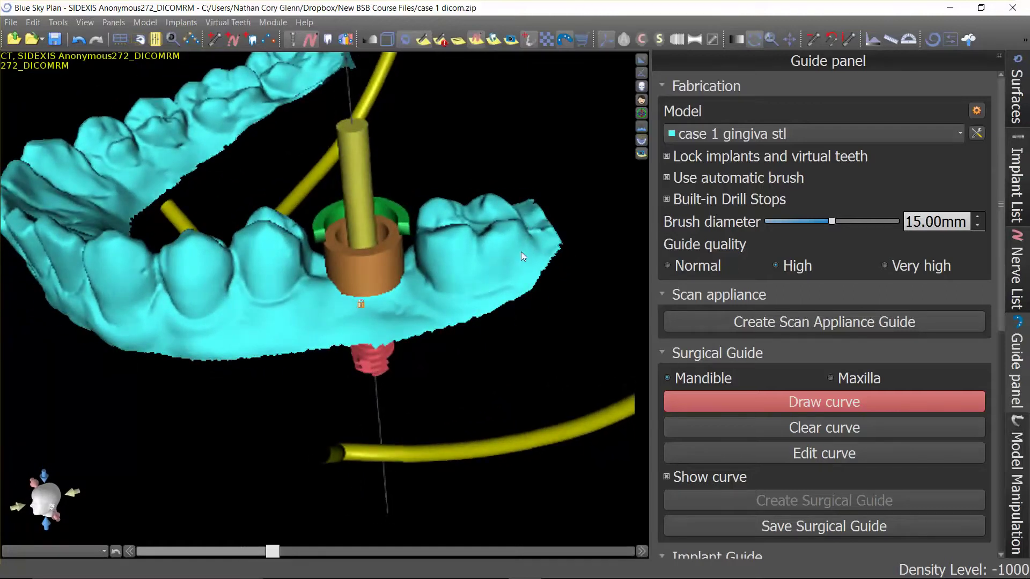
{"action": "key", "text": "Escape"}
{"action": "mouse_move", "coordinate": [531, 240]}
{"action": "left_mouse_down"}
{"action": "mouse_move", "coordinate": [477, 290]}
{"action": "mouse_move", "coordinate": [408, 305]}
{"action": "mouse_move", "coordinate": [249, 322]}
{"action": "mouse_move", "coordinate": [89, 308]}
{"action": "left_mouse_up"}
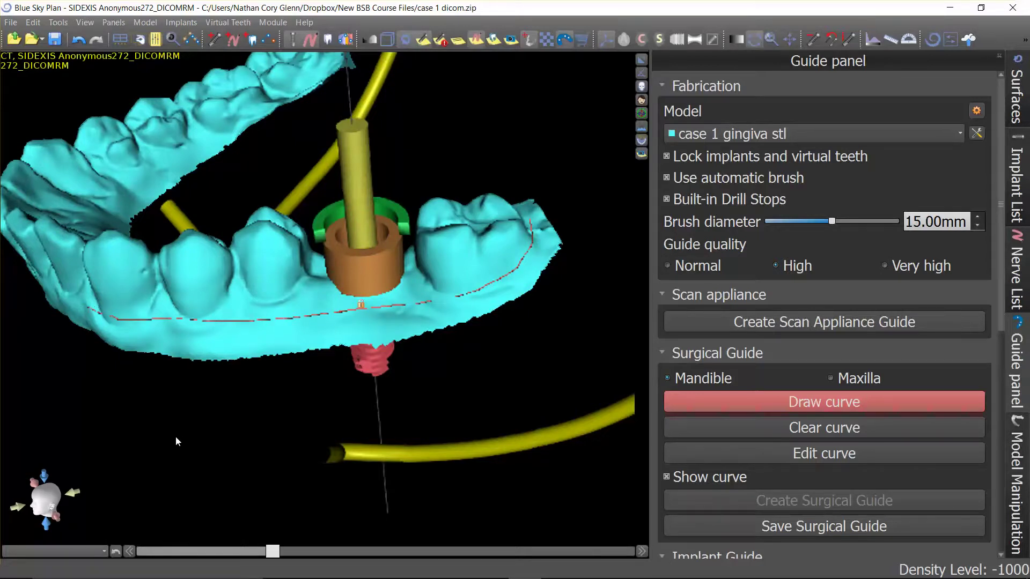
Continue the guide curve along the labial gingiva of the front teeth and over the opposite canine to its lingual side
{"action": "left_click_drag", "start_coordinate": [89, 391], "coordinate": [463, 293]}
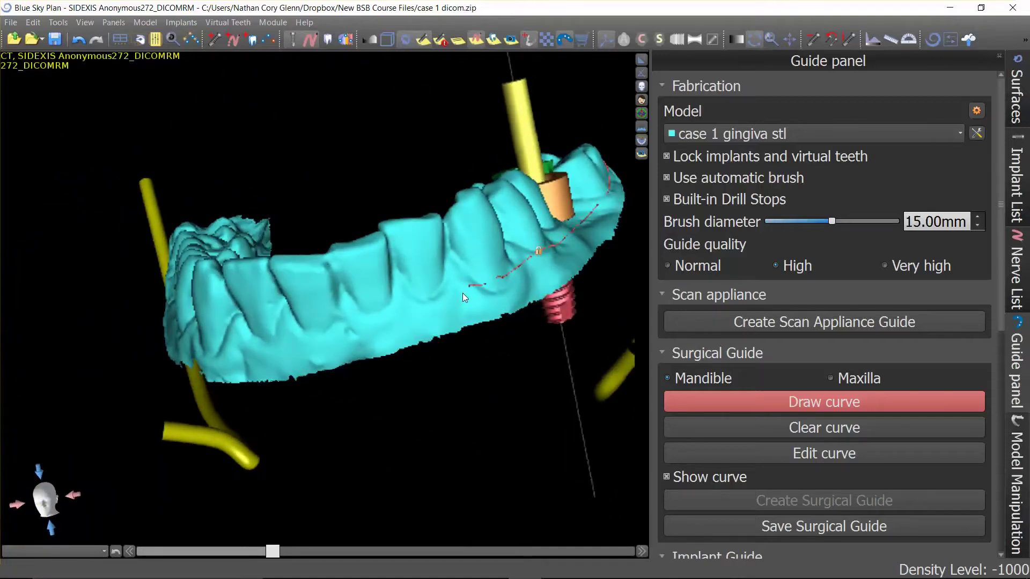
{"action": "mouse_move", "coordinate": [414, 333]}
{"action": "left_mouse_down"}
{"action": "mouse_move", "coordinate": [447, 317]}
{"action": "mouse_move", "coordinate": [470, 279]}
{"action": "mouse_move", "coordinate": [256, 339]}
{"action": "mouse_move", "coordinate": [214, 313]}
{"action": "mouse_move", "coordinate": [209, 271]}
{"action": "left_mouse_up"}
{"action": "left_click_drag", "start_coordinate": [102, 172], "coordinate": [352, 421]}
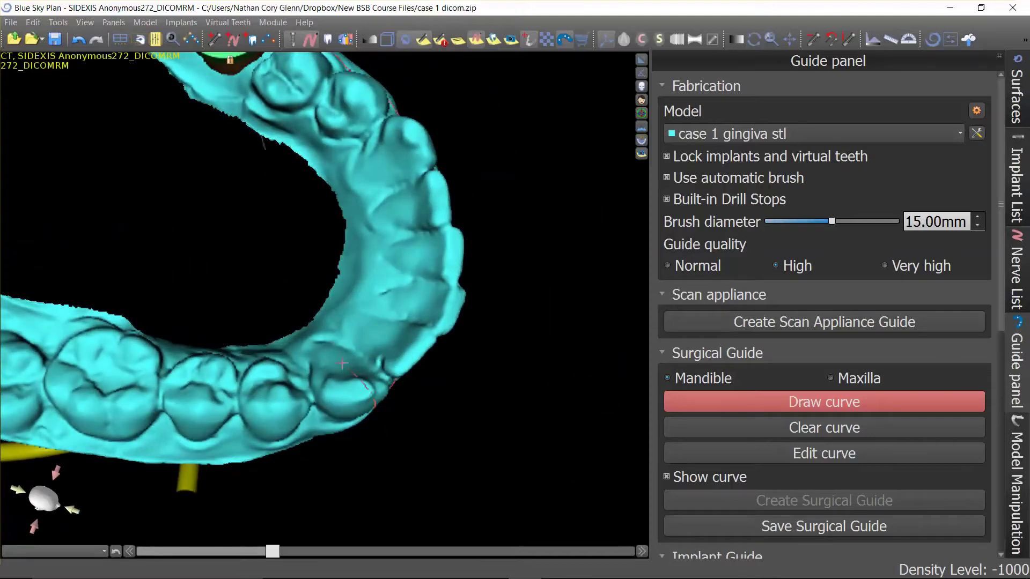
{"action": "left_click_drag", "start_coordinate": [288, 418], "coordinate": [383, 329]}
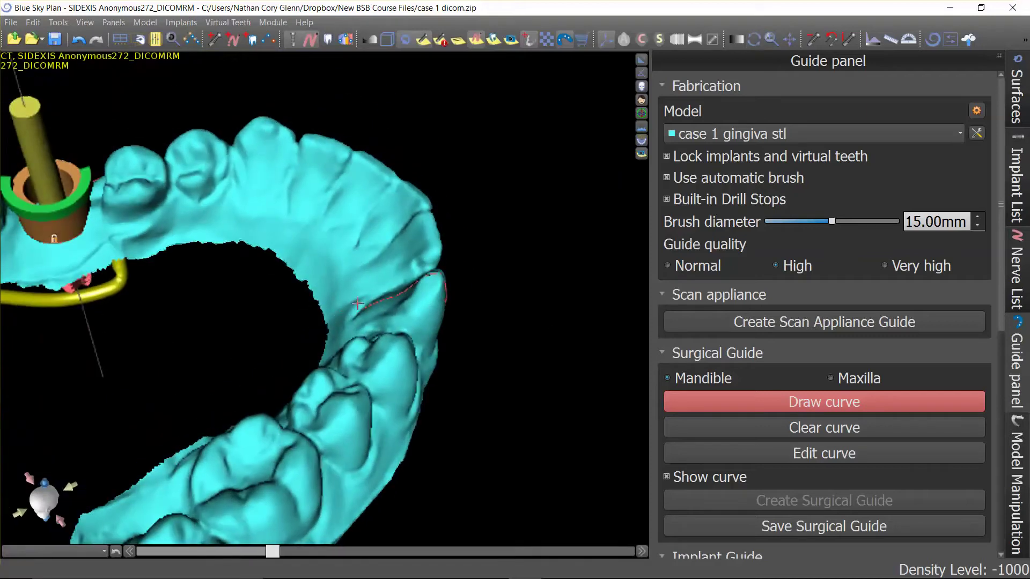
{"action": "left_click_drag", "start_coordinate": [318, 387], "coordinate": [368, 298]}
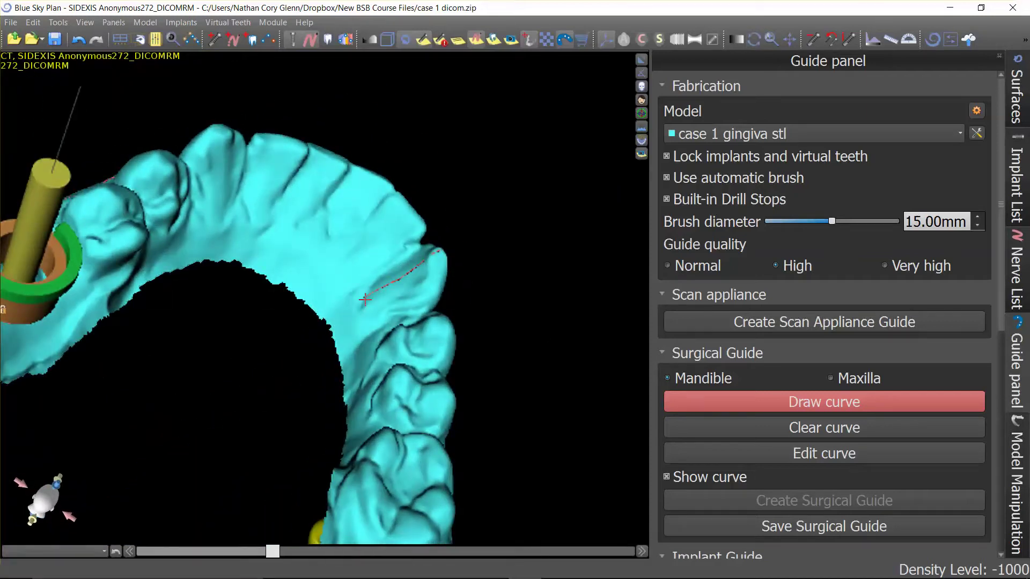
{"action": "scroll", "coordinate": [358, 287], "scroll_direction": "up", "scroll_amount": 3}
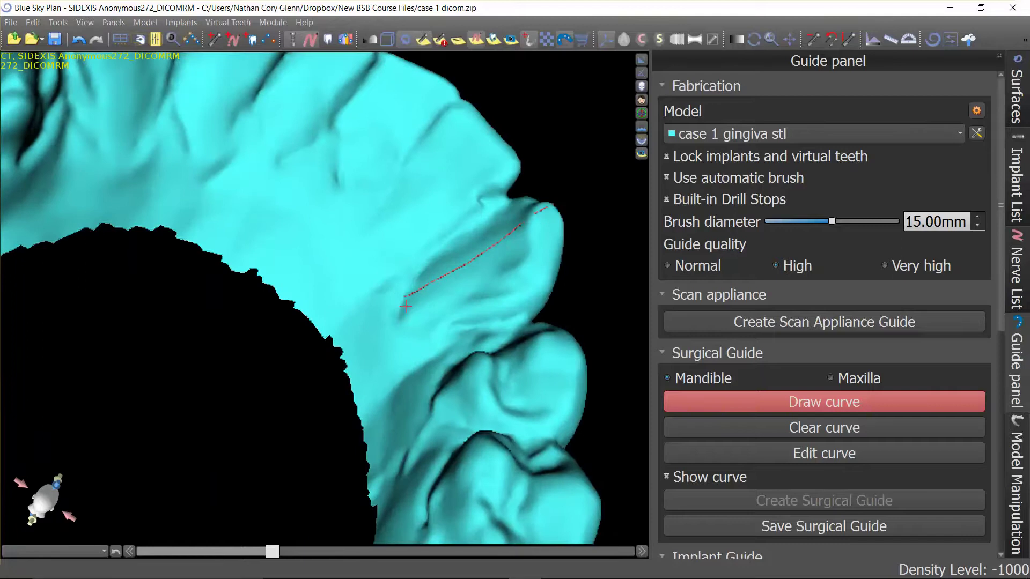
Draw the lingual stretch of the guide curve back past the guide tube and close the loop behind the second molar
{"action": "mouse_move", "coordinate": [359, 265]}
{"action": "left_mouse_down"}
{"action": "mouse_move", "coordinate": [330, 263]}
{"action": "mouse_move", "coordinate": [292, 393]}
{"action": "mouse_move", "coordinate": [352, 301]}
{"action": "mouse_move", "coordinate": [349, 249]}
{"action": "mouse_move", "coordinate": [311, 223]}
{"action": "mouse_move", "coordinate": [238, 207]}
{"action": "left_mouse_up"}
{"action": "right_click_drag", "start_coordinate": [244, 381], "coordinate": [475, 250]}
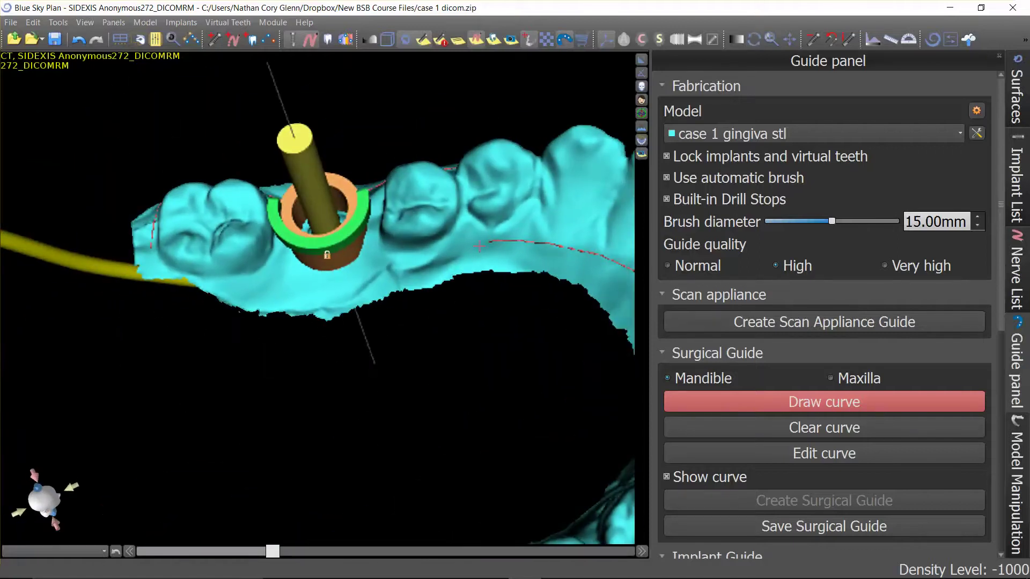
{"action": "mouse_move", "coordinate": [466, 247]}
{"action": "left_mouse_down"}
{"action": "mouse_move", "coordinate": [341, 276]}
{"action": "mouse_move", "coordinate": [231, 279]}
{"action": "left_mouse_up"}
{"action": "left_click", "coordinate": [156, 254]}
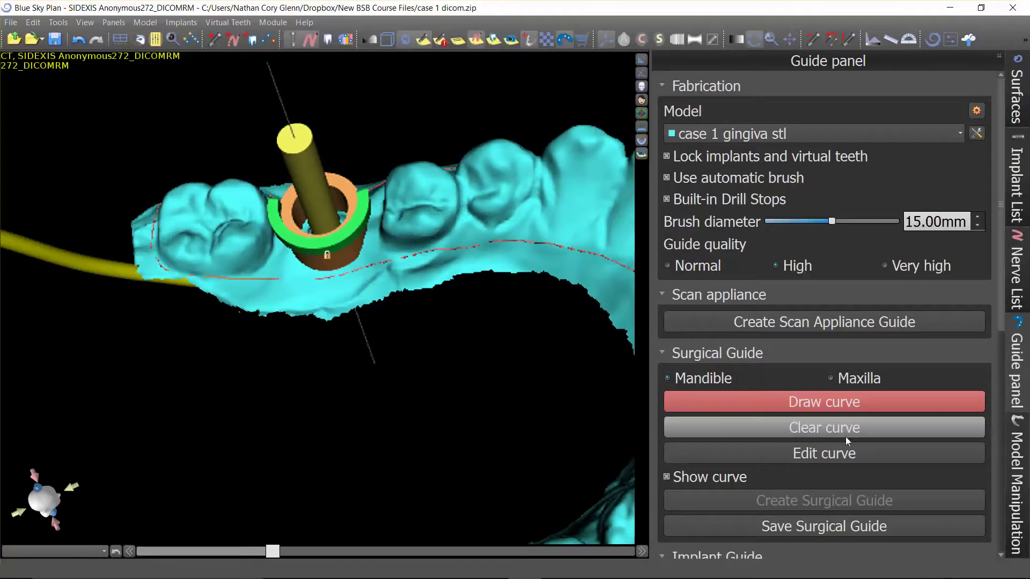
Edit the guide curve by shifting its control points on the lingual side of the opposite canine
{"action": "left_click", "coordinate": [827, 455]}
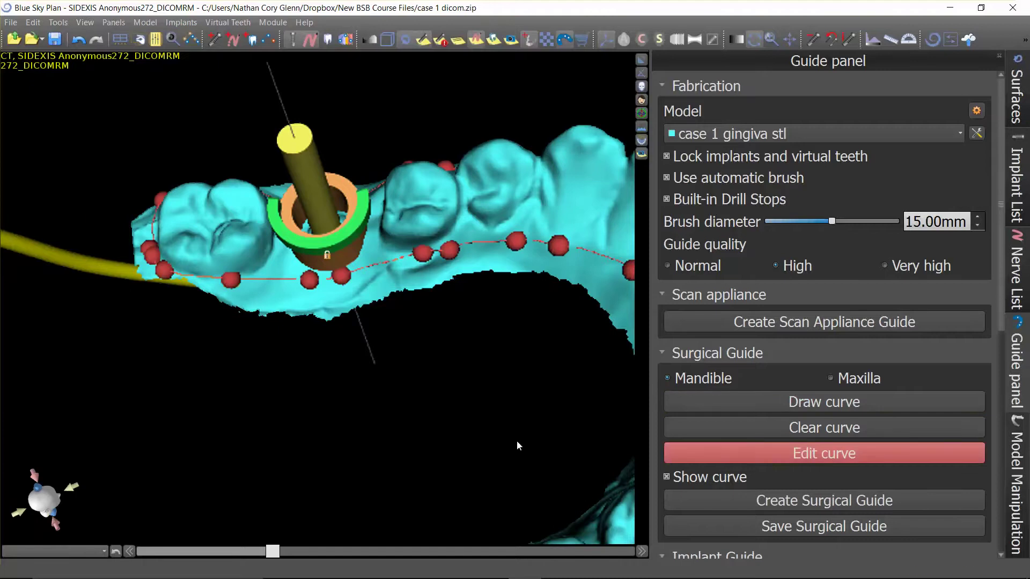
{"action": "left_click_drag", "start_coordinate": [452, 401], "coordinate": [494, 392]}
{"action": "left_click_drag", "start_coordinate": [467, 355], "coordinate": [466, 359]}
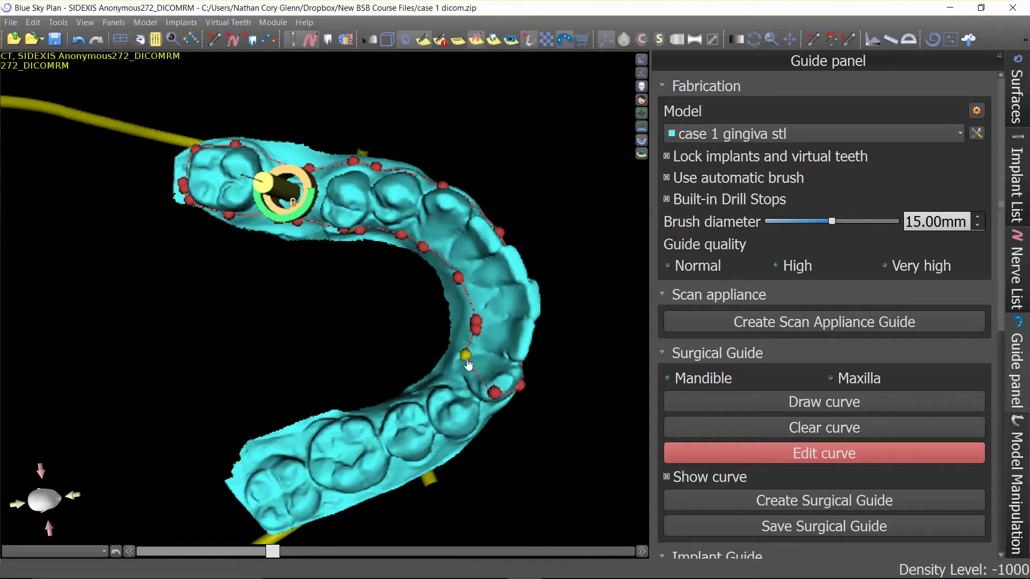
Reposition the guide curve's control points along the buccal gingiva below the guide tube and the neighbouring teeth
{"action": "left_click_drag", "start_coordinate": [404, 291], "coordinate": [238, 295]}
{"action": "left_click_drag", "start_coordinate": [213, 394], "coordinate": [375, 284]}
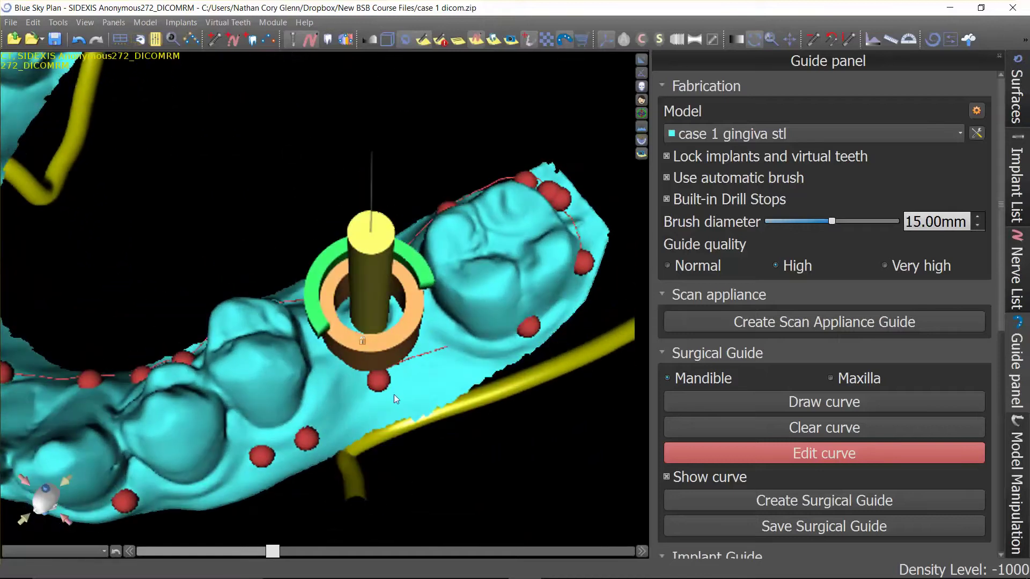
{"action": "mouse_move", "coordinate": [374, 386]}
{"action": "left_mouse_down"}
{"action": "mouse_move", "coordinate": [399, 411]}
{"action": "mouse_move", "coordinate": [387, 396]}
{"action": "left_mouse_up"}
{"action": "left_click_drag", "start_coordinate": [316, 490], "coordinate": [289, 326]}
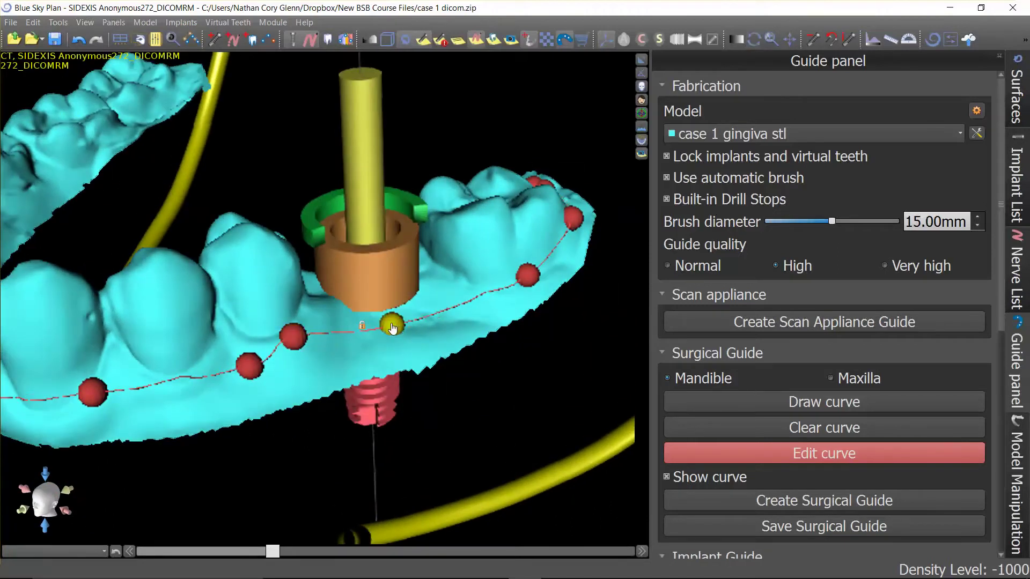
{"action": "left_click_drag", "start_coordinate": [249, 366], "coordinate": [212, 359]}
{"action": "left_click_drag", "start_coordinate": [270, 414], "coordinate": [434, 416]}
{"action": "left_click_drag", "start_coordinate": [507, 301], "coordinate": [466, 317]}
{"action": "left_click_drag", "start_coordinate": [527, 337], "coordinate": [525, 341]}
{"action": "left_click_drag", "start_coordinate": [558, 404], "coordinate": [358, 522]}
{"action": "left_click_drag", "start_coordinate": [452, 291], "coordinate": [426, 236]}
{"action": "scroll", "coordinate": [426, 236], "scroll_direction": "down", "scroll_amount": 3}
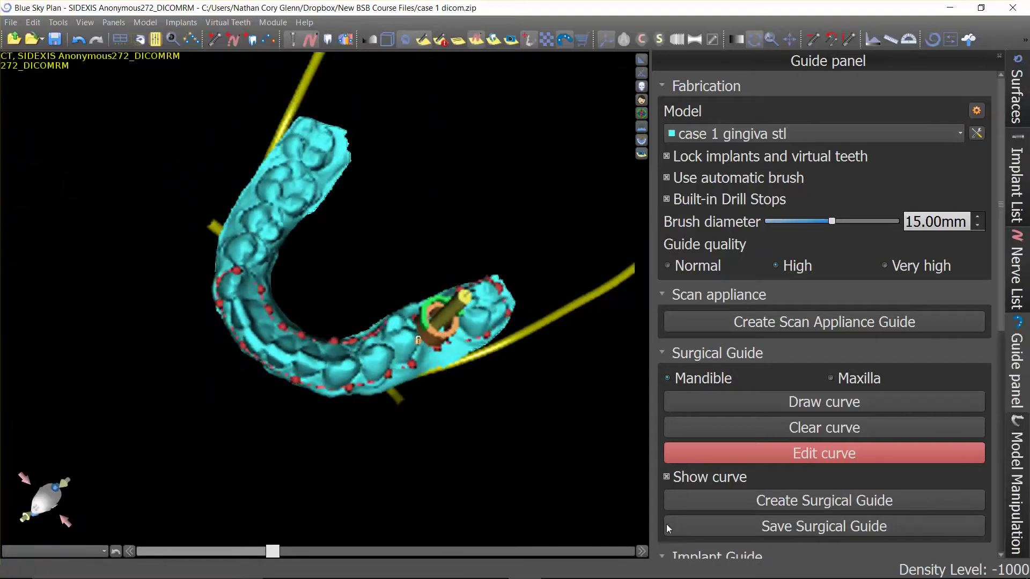
Create the surgical guide with the handpiece preference X-Cube or Saechin pushbutton
{"action": "left_click", "coordinate": [801, 502]}
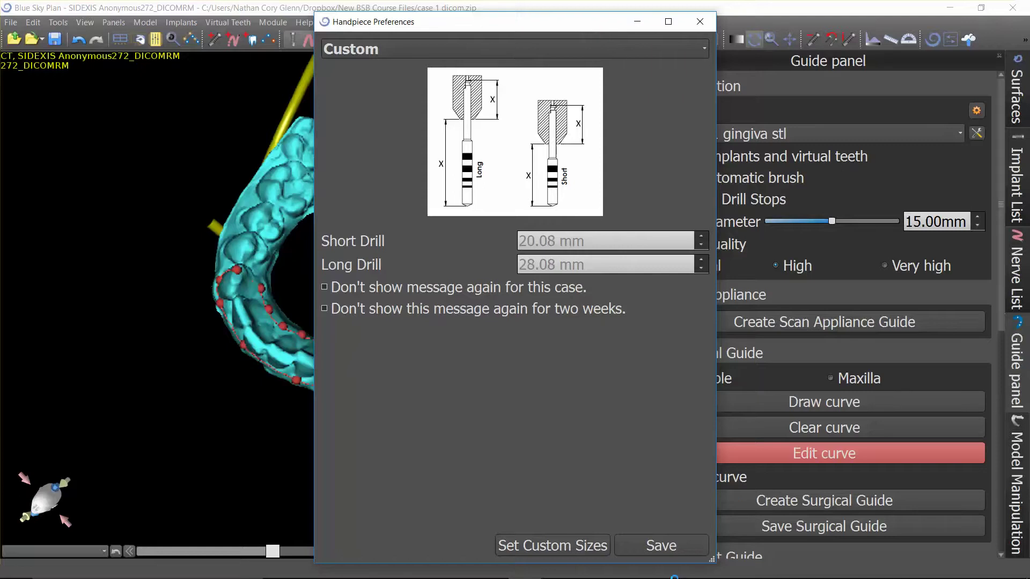
{"action": "mouse_move", "coordinate": [593, 557]}
{"action": "left_click", "coordinate": [389, 50]}
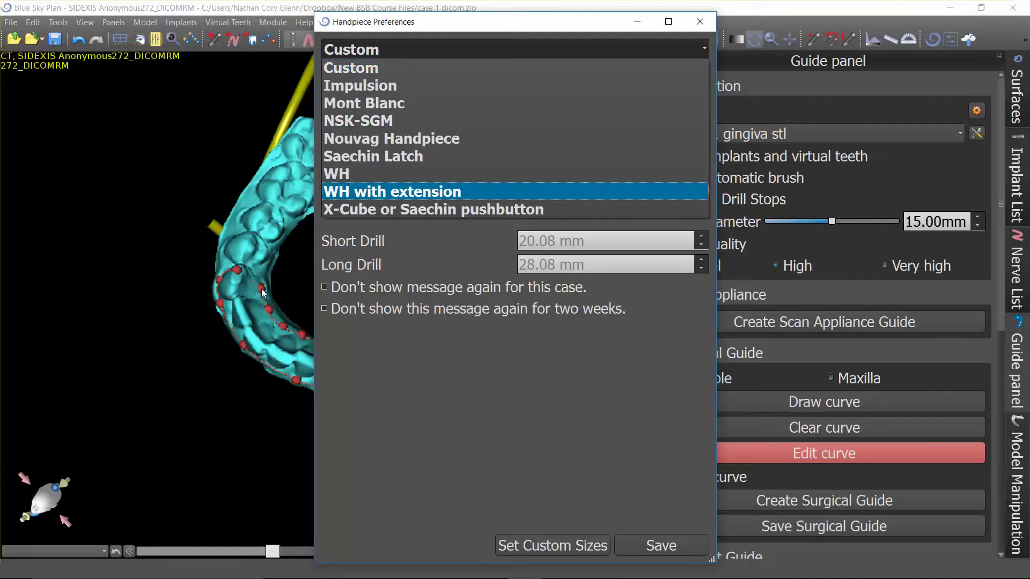
{"action": "left_click", "coordinate": [353, 210]}
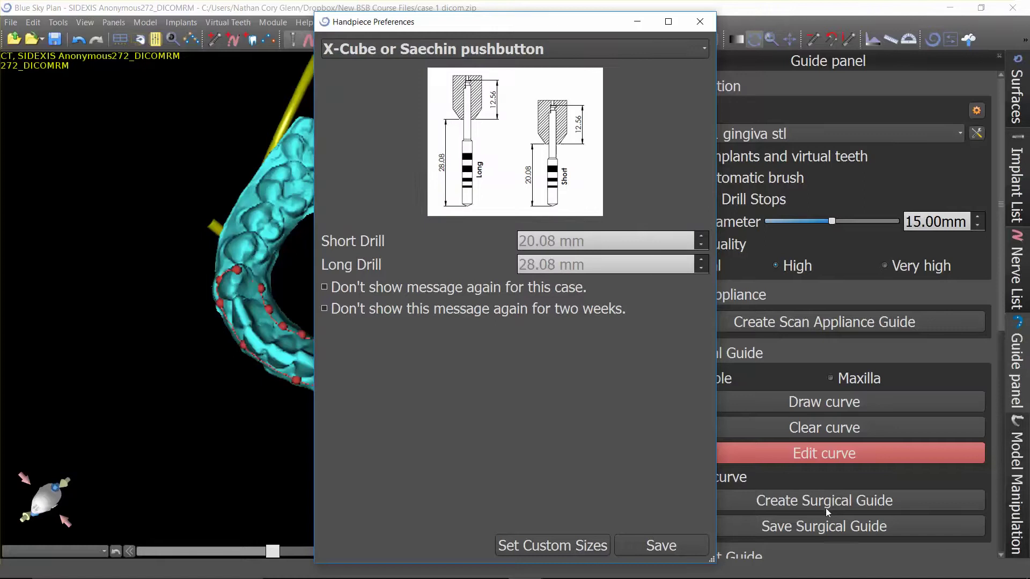
{"action": "left_click", "coordinate": [669, 547]}
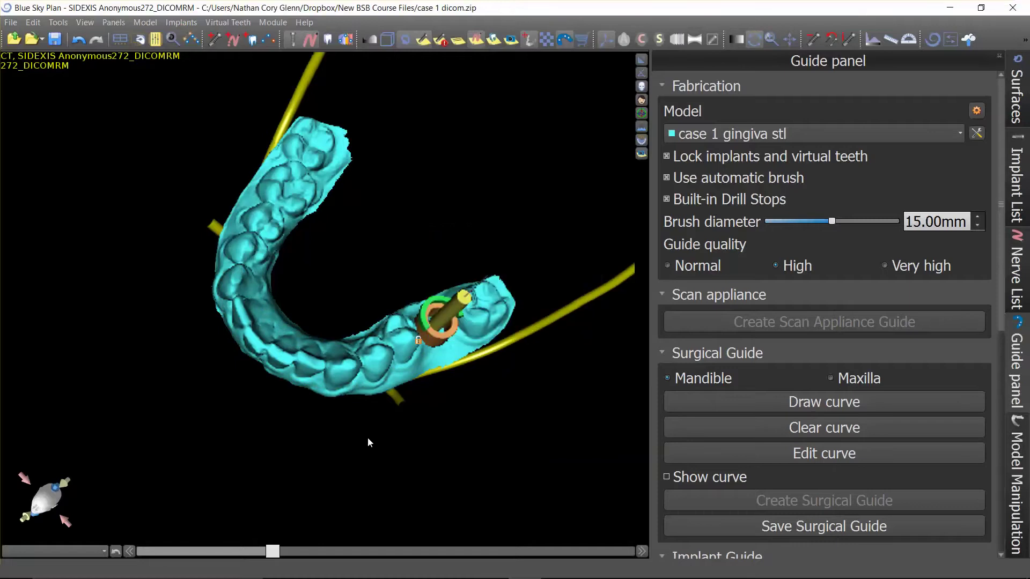
Change the Surgical Guide surface's colour to bright yellow (255, 255, 0)
{"action": "left_click_drag", "start_coordinate": [382, 469], "coordinate": [232, 414]}
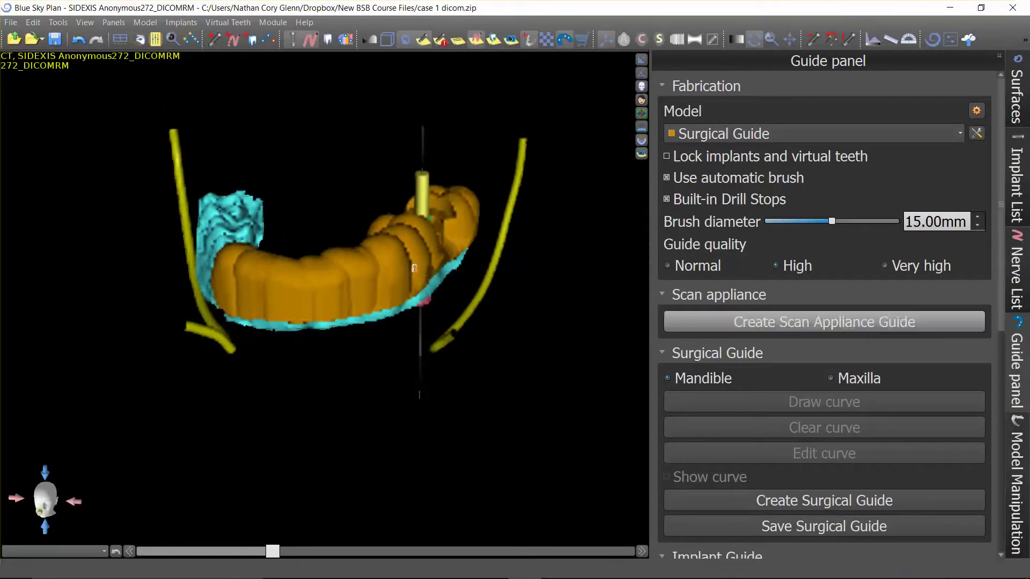
{"action": "left_click", "coordinate": [1018, 91]}
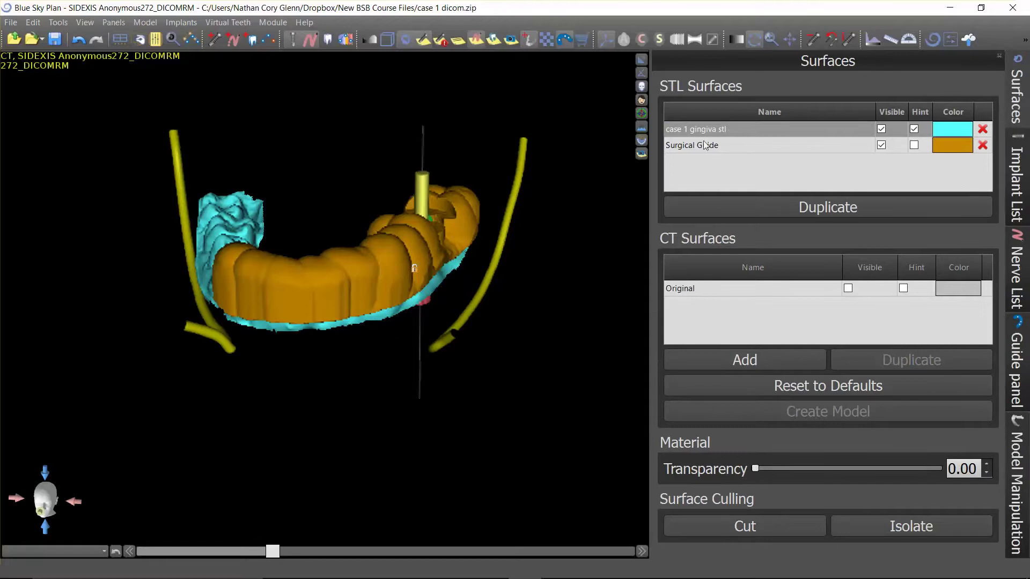
{"action": "left_click", "coordinate": [950, 150]}
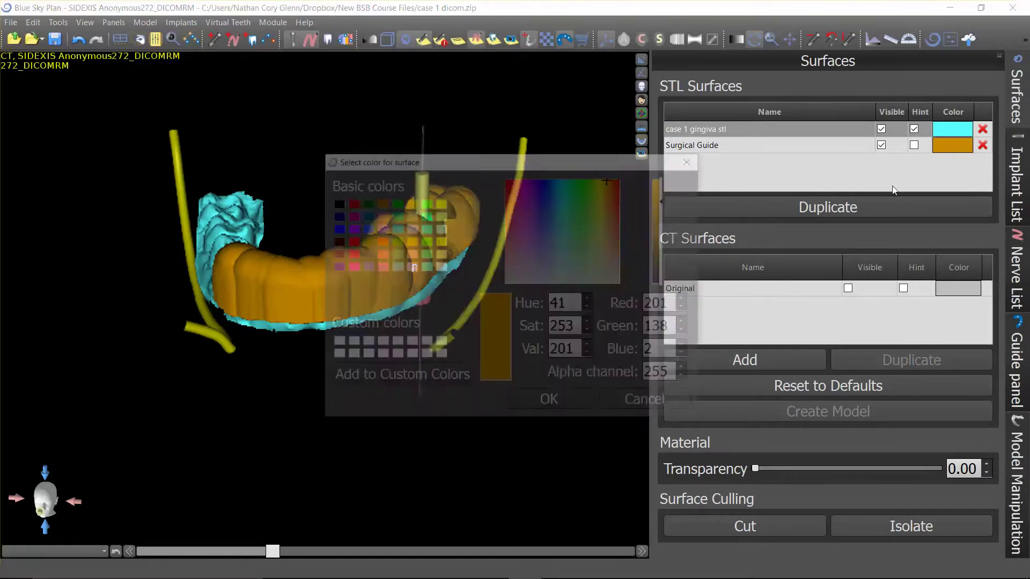
{"action": "left_click", "coordinate": [440, 241]}
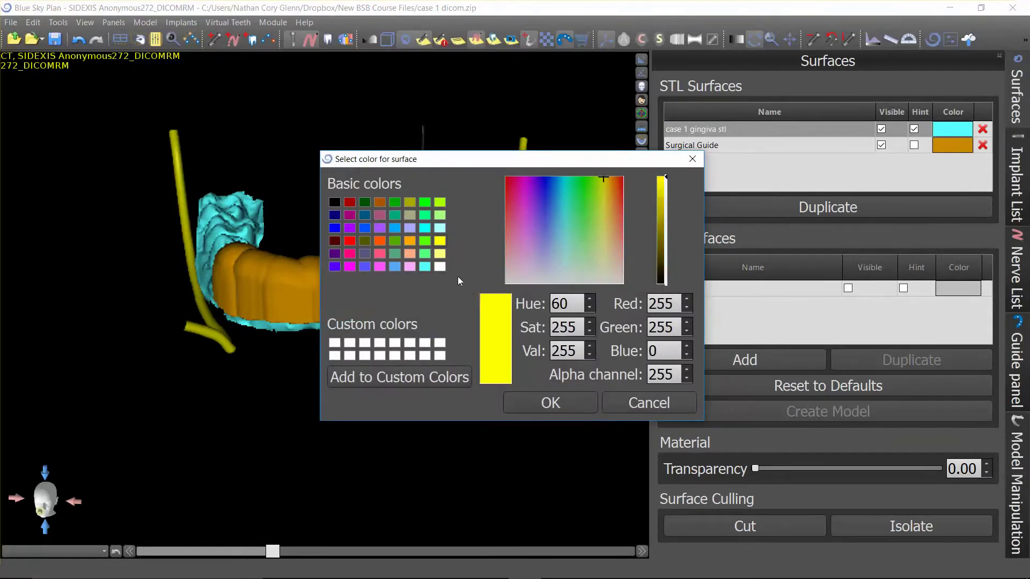
{"action": "left_click", "coordinate": [555, 404]}
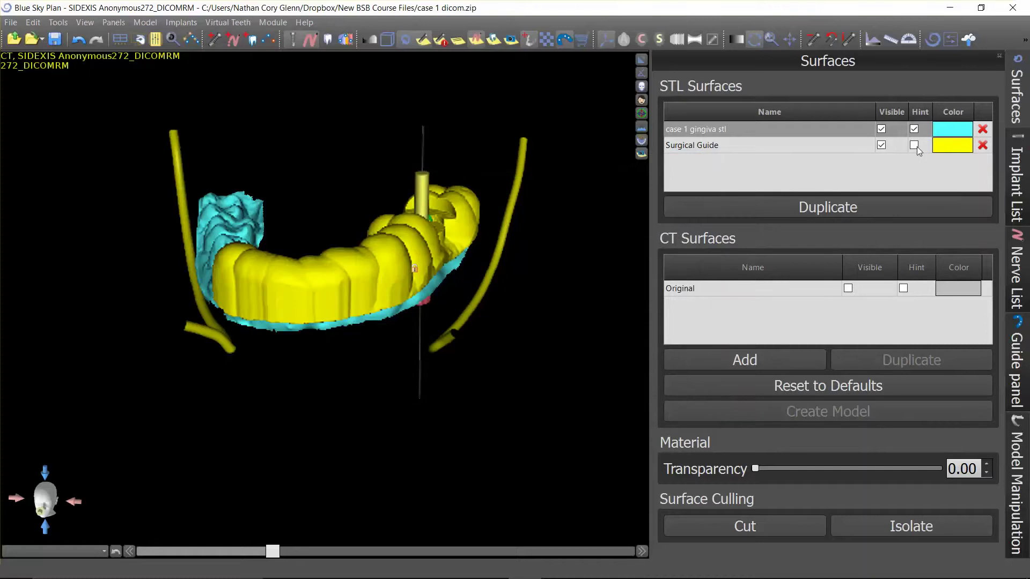
Hide the case 1 gingiva stl surface and examine the underside of the surgical guide around the implant
{"action": "left_click", "coordinate": [882, 146]}
{"action": "left_click", "coordinate": [882, 146]}
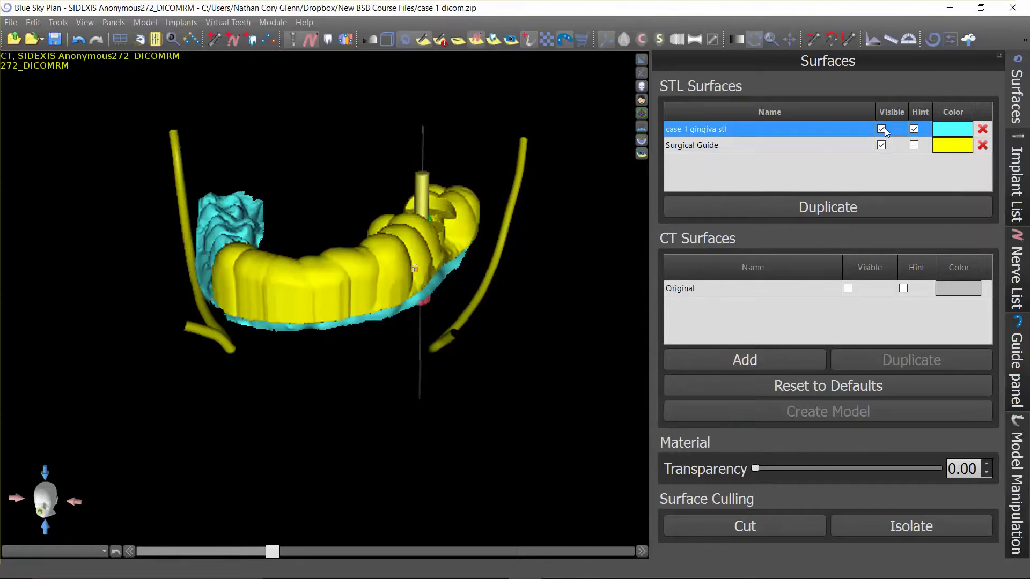
{"action": "left_click", "coordinate": [882, 129]}
{"action": "left_click_drag", "start_coordinate": [518, 410], "coordinate": [329, 232]}
{"action": "scroll", "coordinate": [330, 232], "scroll_direction": "up", "scroll_amount": 6}
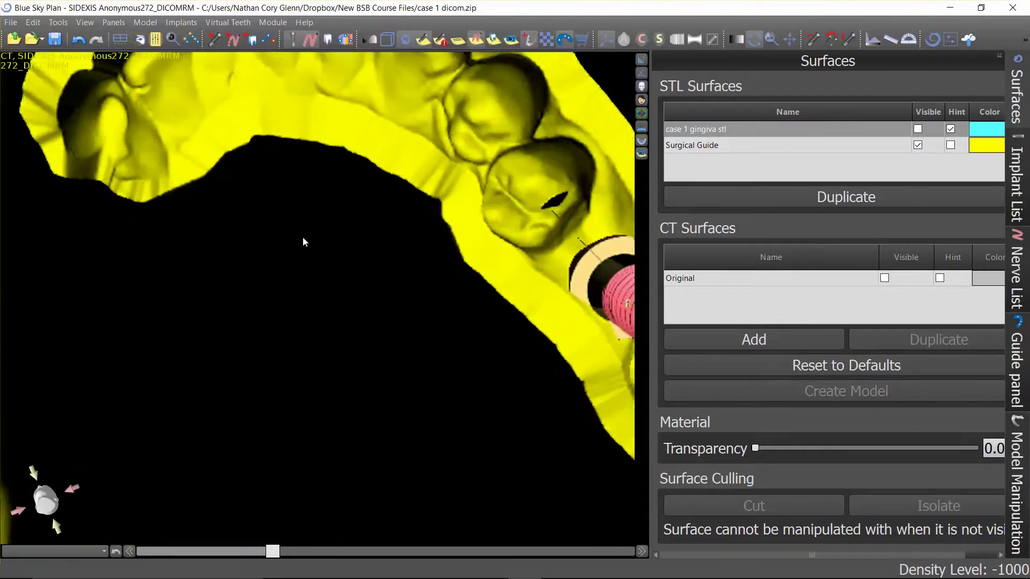
{"action": "left_click_drag", "start_coordinate": [207, 256], "coordinate": [387, 402]}
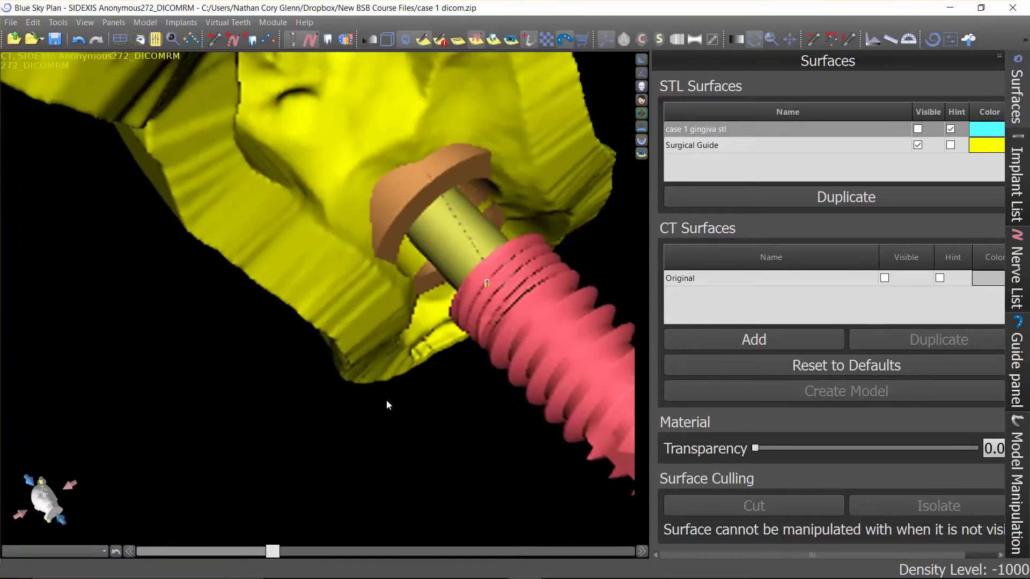
Hide the implants to inspect the guide tube opening from below, and show them again to check the guide from above
{"action": "left_click", "coordinate": [293, 40]}
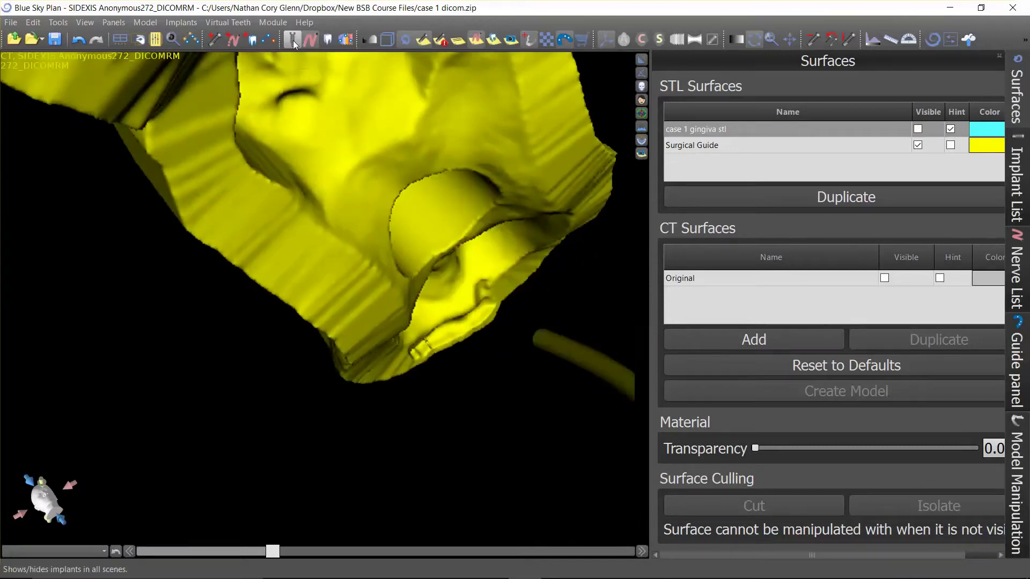
{"action": "left_click_drag", "start_coordinate": [455, 291], "coordinate": [443, 226]}
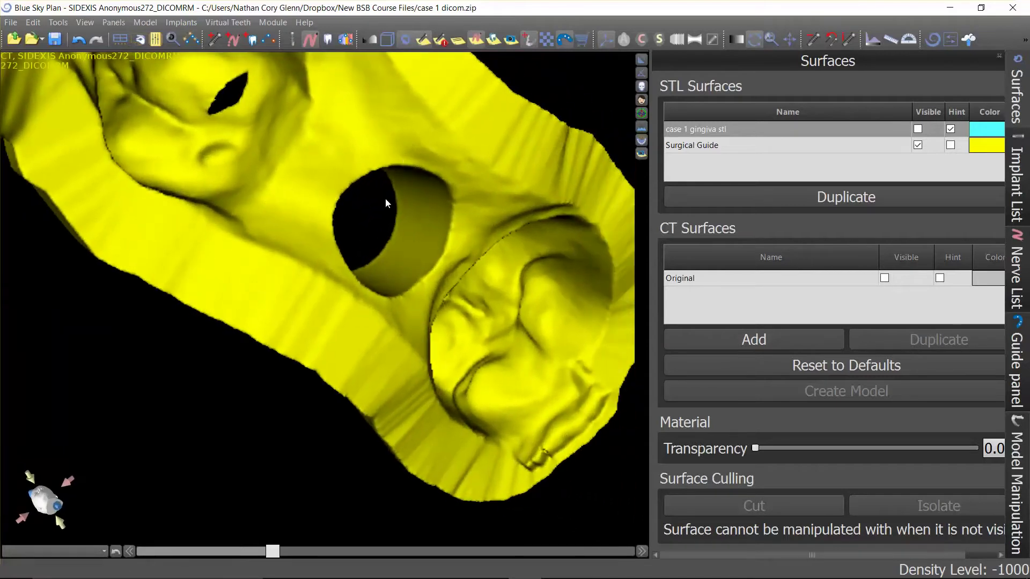
{"action": "left_click_drag", "start_coordinate": [385, 147], "coordinate": [360, 202]}
{"action": "left_click_drag", "start_coordinate": [360, 165], "coordinate": [303, 134]}
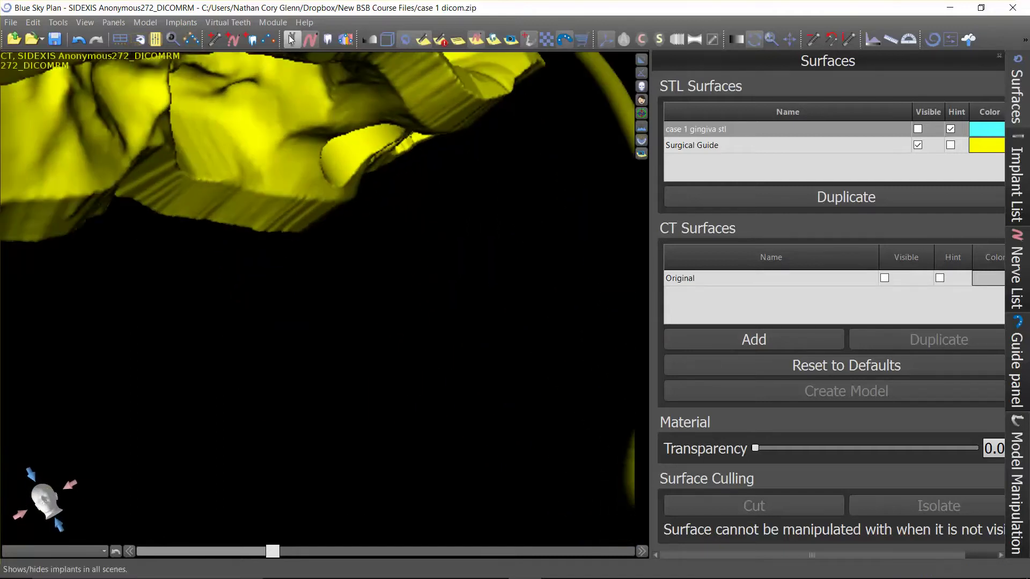
{"action": "left_click", "coordinate": [291, 43]}
{"action": "left_click_drag", "start_coordinate": [365, 319], "coordinate": [392, 370]}
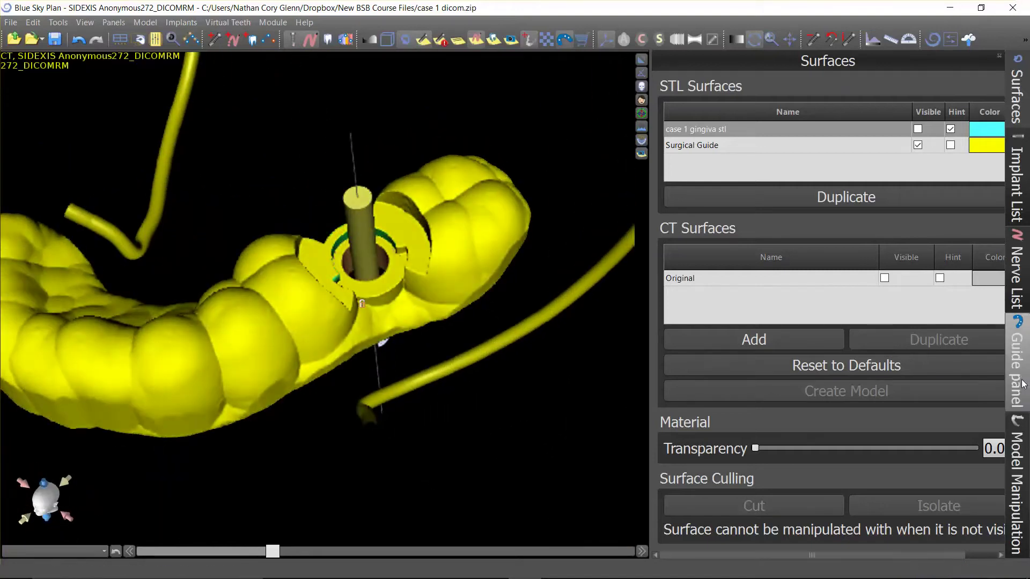
Enter the clinician's first name as the text label for the surgical guide
{"action": "left_click", "coordinate": [1020, 357]}
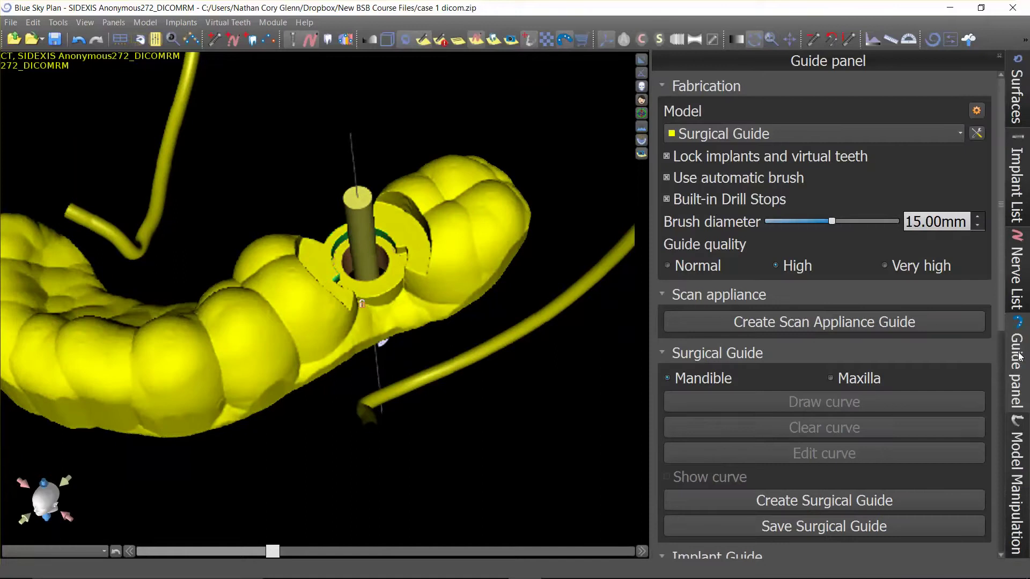
{"action": "left_click", "coordinate": [1017, 483]}
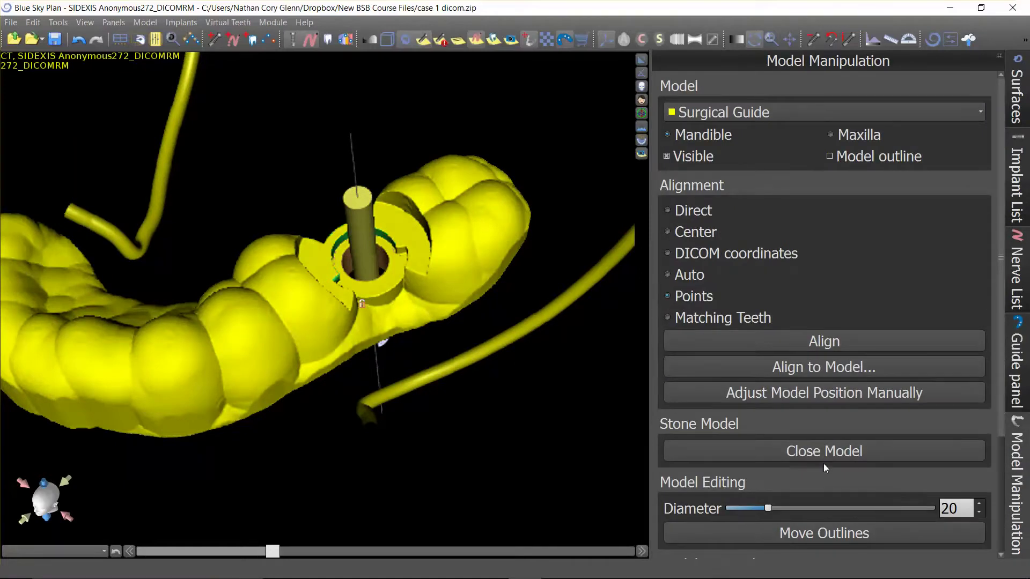
{"action": "scroll", "coordinate": [880, 495], "scroll_direction": "down", "scroll_amount": 3}
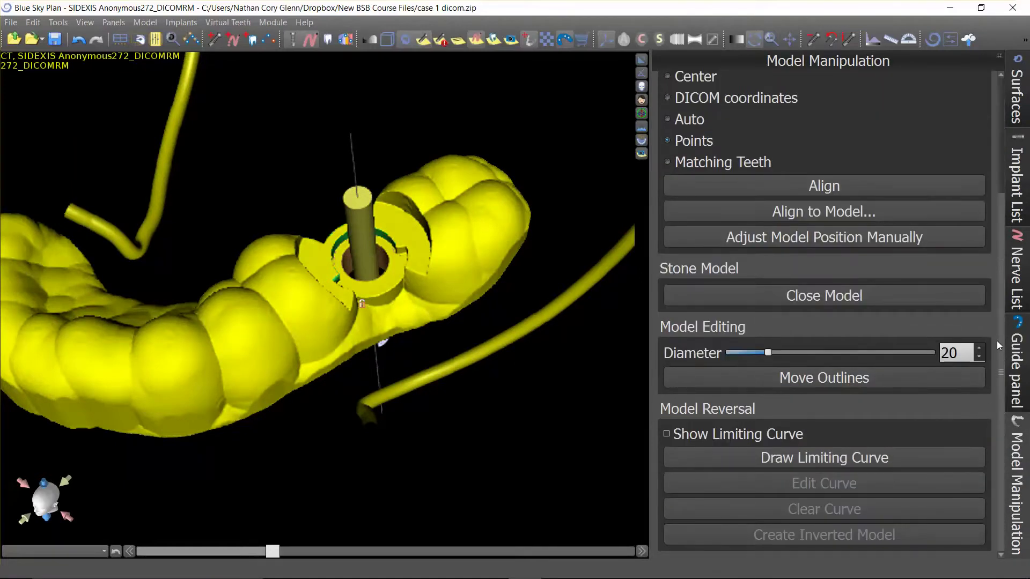
{"action": "scroll", "coordinate": [861, 401], "scroll_direction": "up", "scroll_amount": 3}
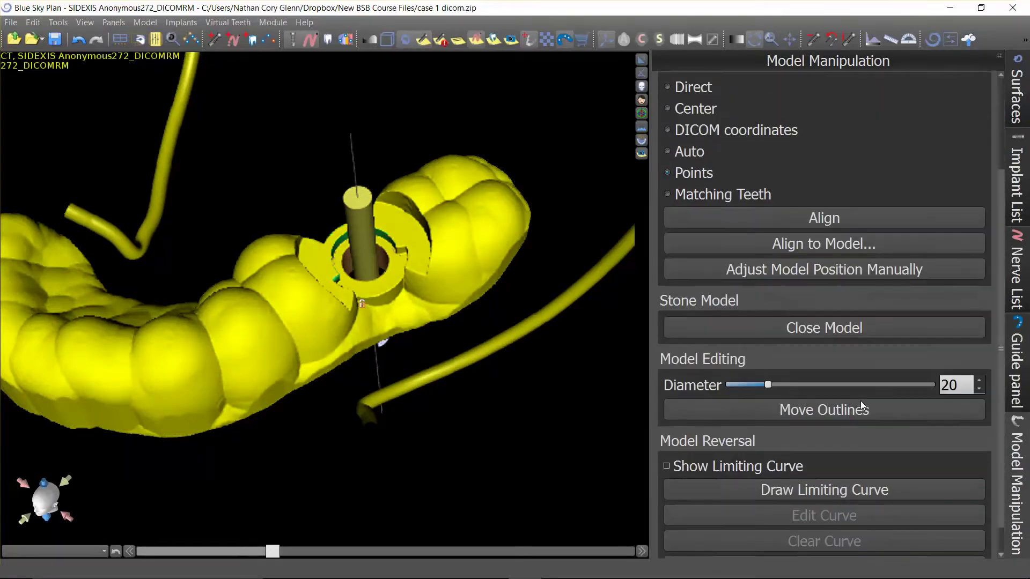
{"action": "left_click", "coordinate": [1017, 345]}
{"action": "scroll", "coordinate": [903, 413], "scroll_direction": "down", "scroll_amount": 4}
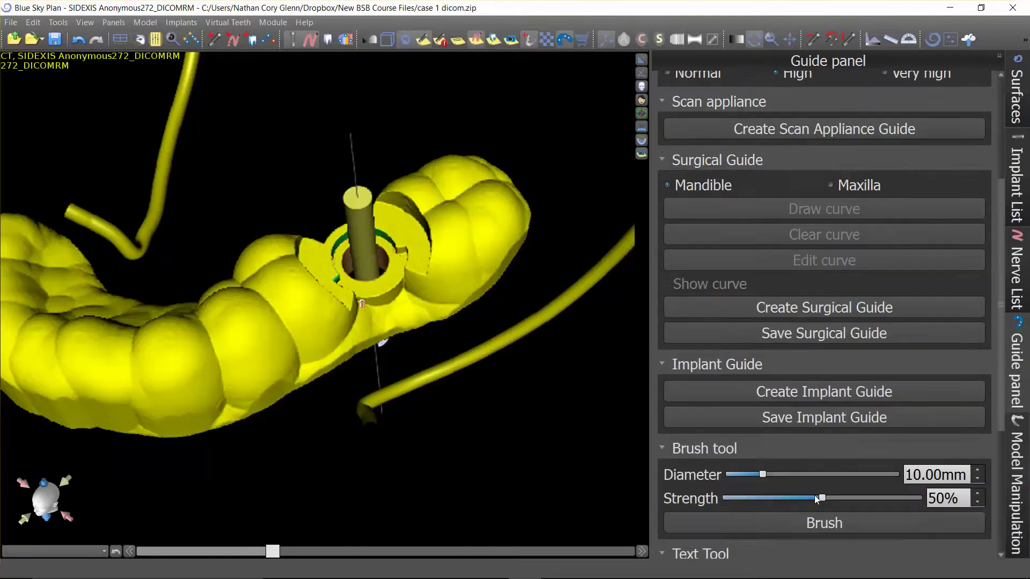
{"action": "scroll", "coordinate": [778, 509], "scroll_direction": "down", "scroll_amount": 4}
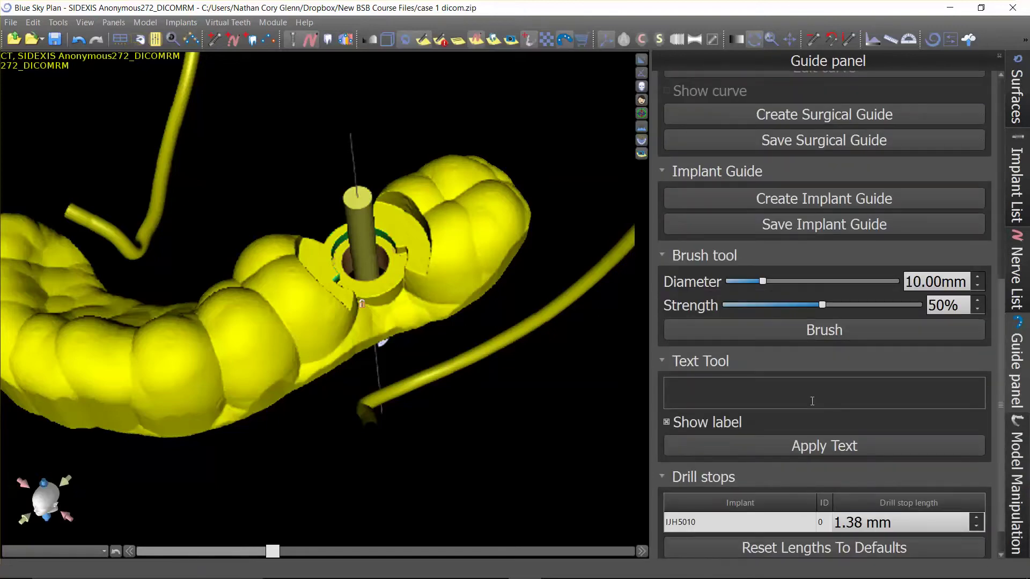
{"action": "left_click", "coordinate": [812, 402]}
{"action": "type", "text": "Cory"}
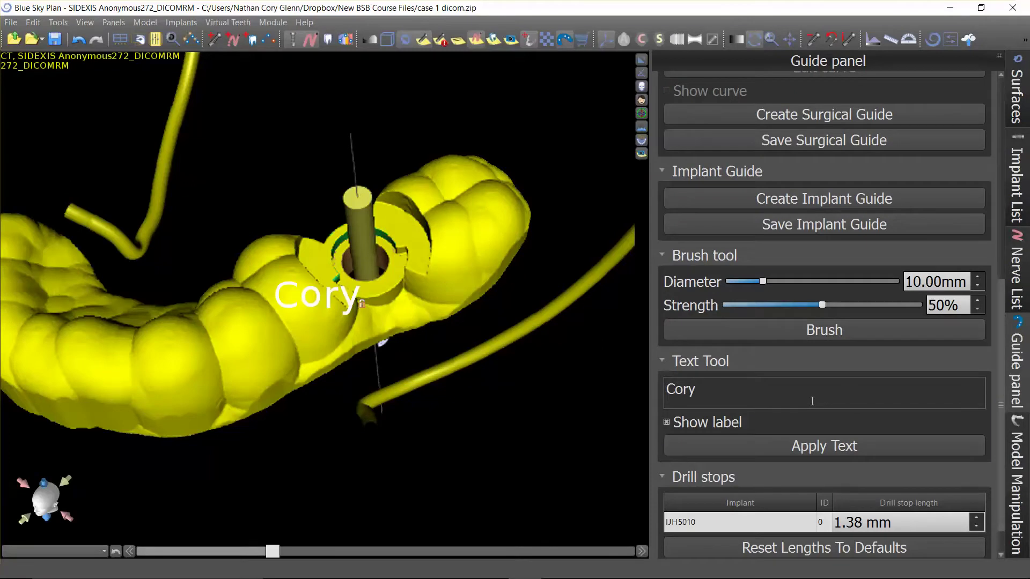
Turn the surgical guide so the name label lies on its outer side wall and apply the text to the model
{"action": "left_click_drag", "start_coordinate": [280, 474], "coordinate": [307, 388]}
{"action": "right_click_drag", "start_coordinate": [307, 388], "coordinate": [293, 420]}
{"action": "middle_click_drag", "start_coordinate": [293, 420], "coordinate": [304, 426]}
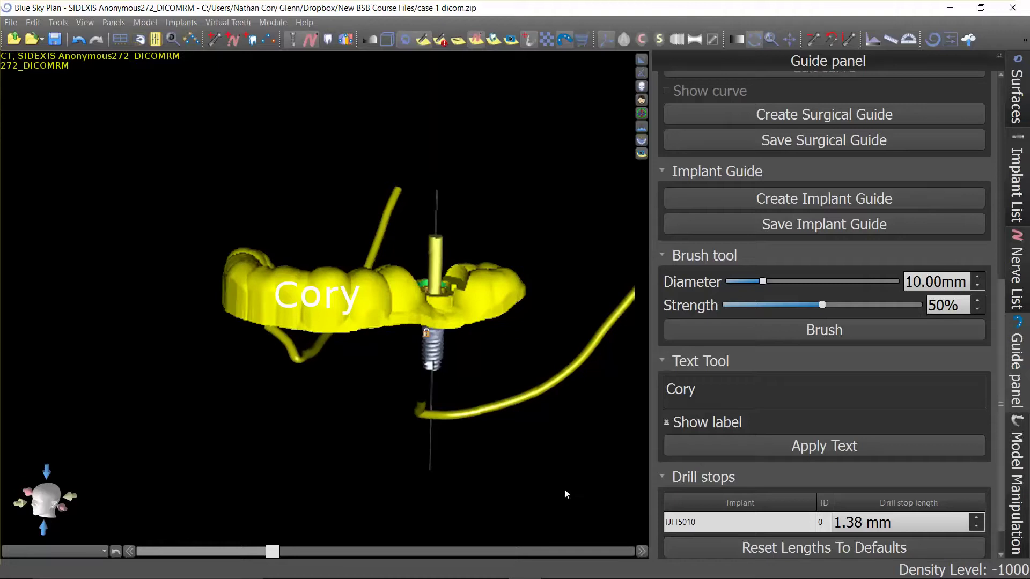
{"action": "left_click", "coordinate": [776, 447]}
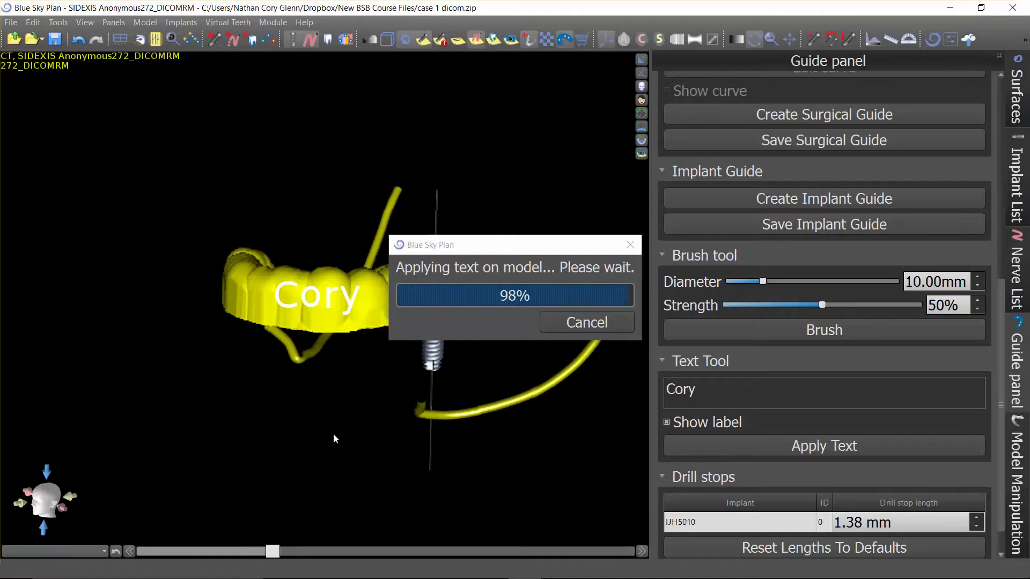
{"action": "left_click_drag", "start_coordinate": [317, 424], "coordinate": [420, 270]}
Set the drill stop length of implant IJH5010 to 1.18 mm and hide the implants to view the engraved guide
{"action": "scroll", "coordinate": [420, 269], "scroll_direction": "down", "scroll_amount": 5}
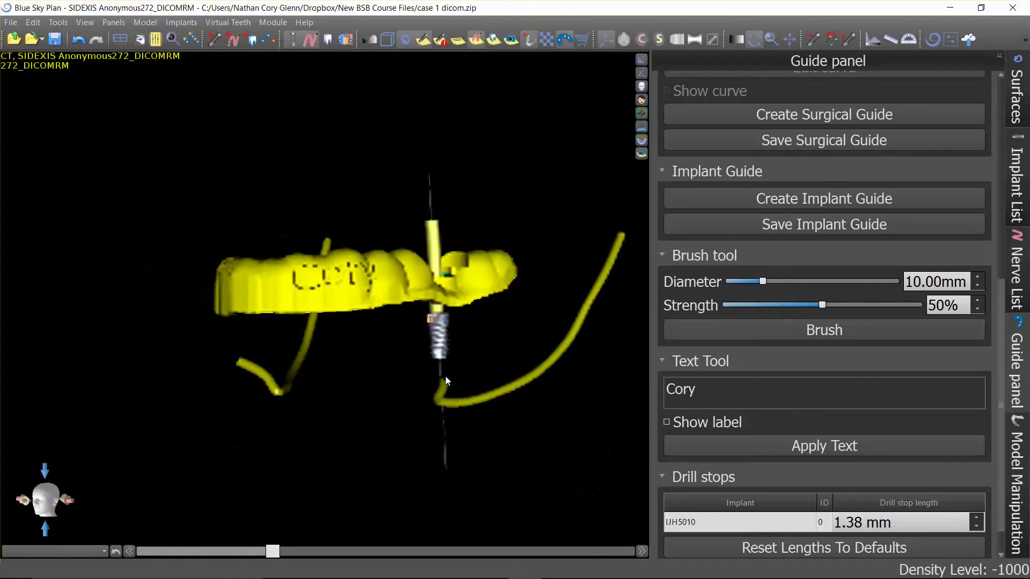
{"action": "scroll", "coordinate": [768, 480], "scroll_direction": "down", "scroll_amount": 1}
{"action": "scroll", "coordinate": [887, 480], "scroll_direction": "down", "scroll_amount": 2}
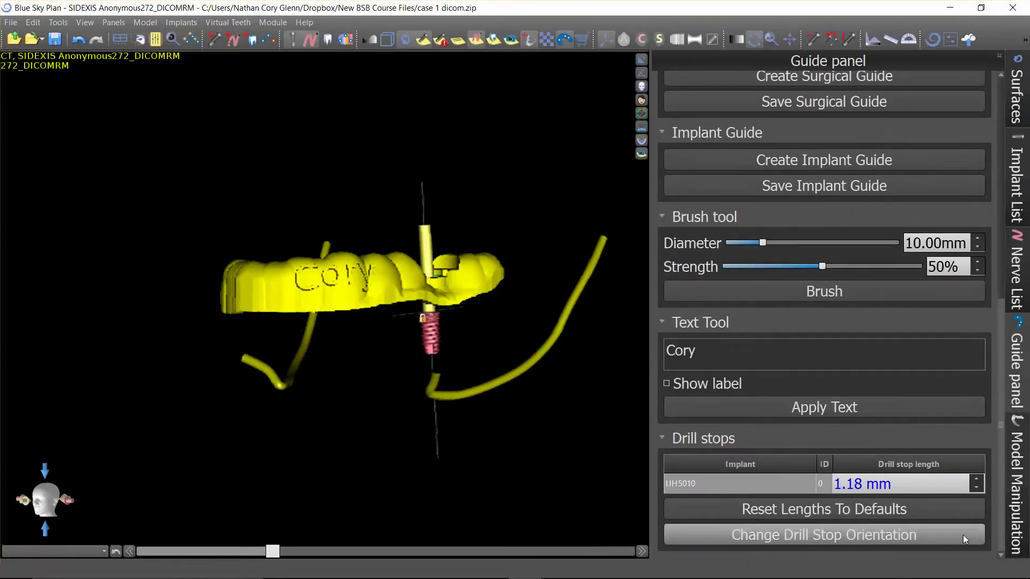
{"action": "left_click_drag", "start_coordinate": [530, 169], "coordinate": [316, 133]}
{"action": "left_click", "coordinate": [290, 40]}
{"action": "left_click_drag", "start_coordinate": [298, 251], "coordinate": [50, 65]}
Create a drill report for the surgical guide and open its print preview with one image per page
{"action": "left_click", "coordinate": [16, 23]}
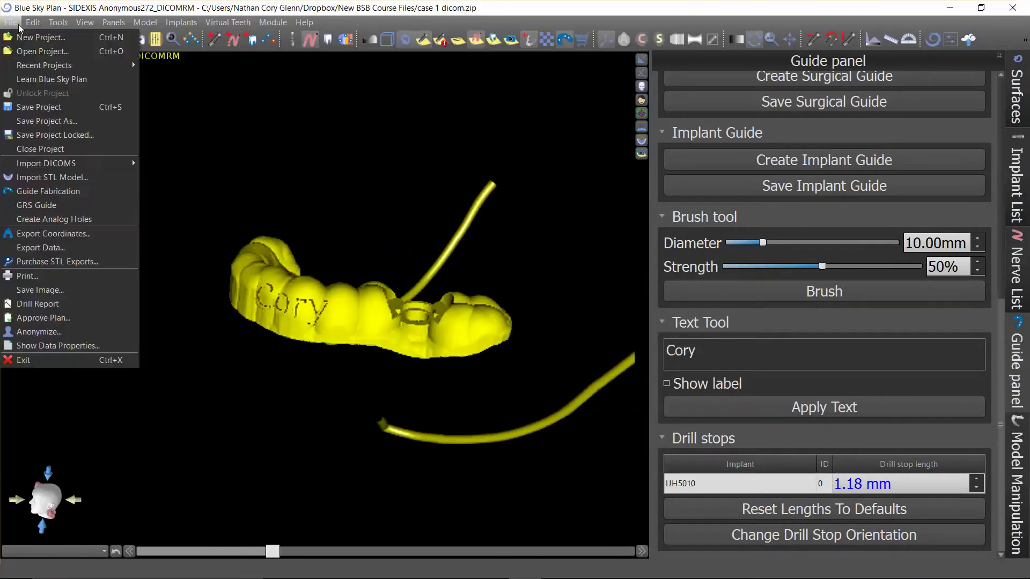
{"action": "left_click", "coordinate": [53, 304]}
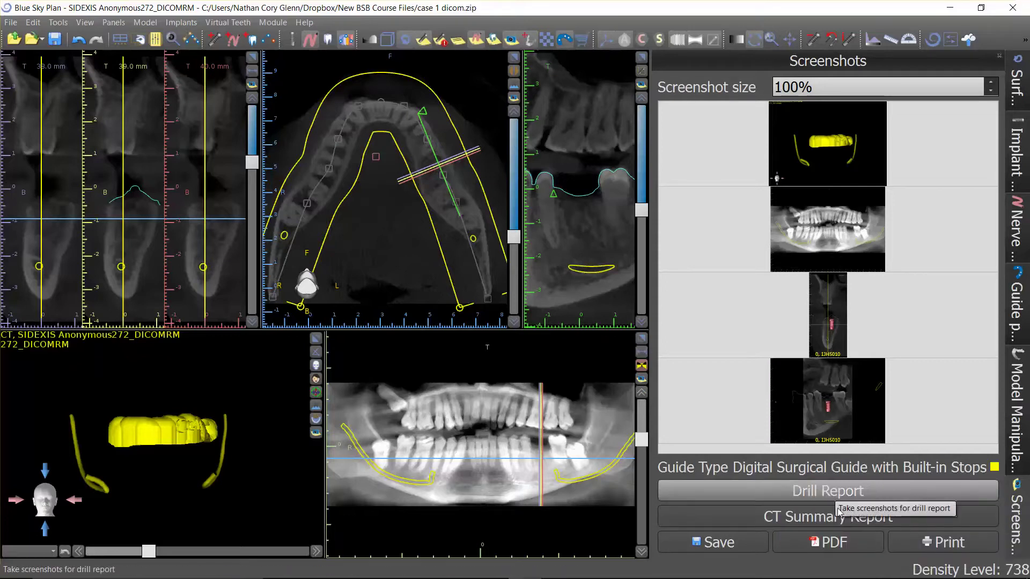
{"action": "left_click", "coordinate": [855, 548]}
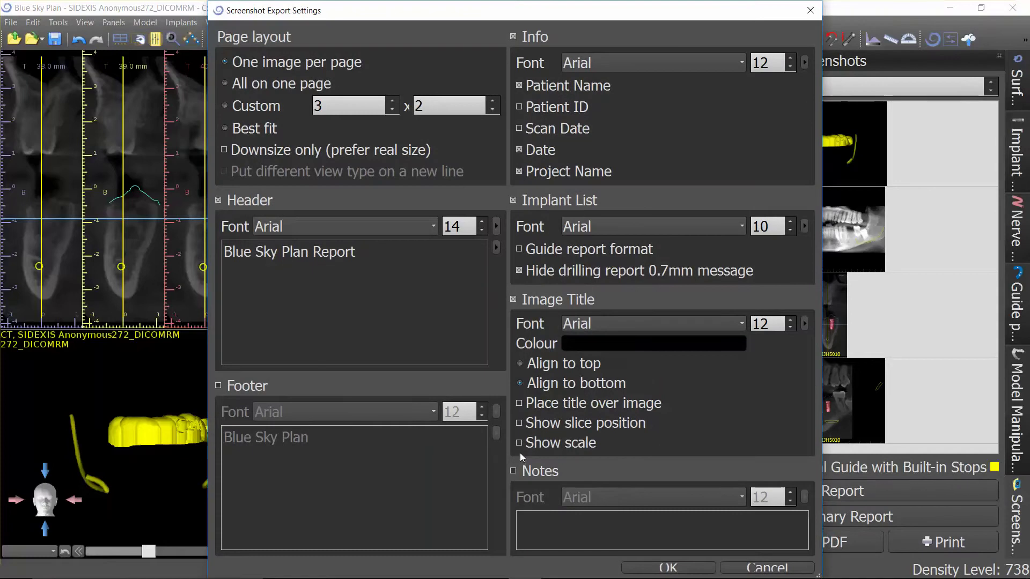
{"action": "left_click", "coordinate": [667, 569]}
{"action": "left_click", "coordinate": [689, 132]}
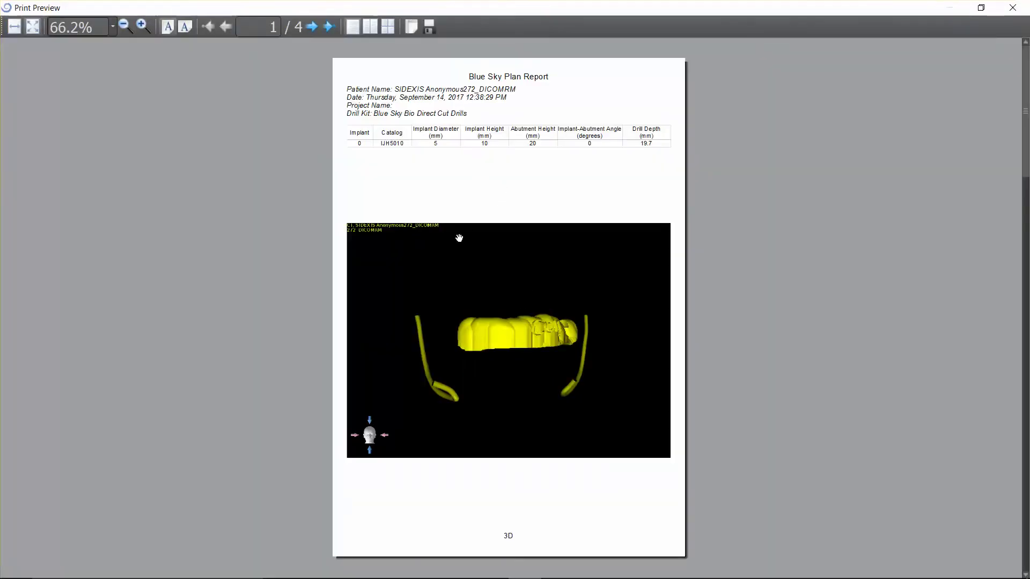
Review the 3D, panoramic, cross-section and implant pages of the drill report and close the preview
{"action": "scroll", "coordinate": [469, 222], "scroll_direction": "down", "scroll_amount": 2}
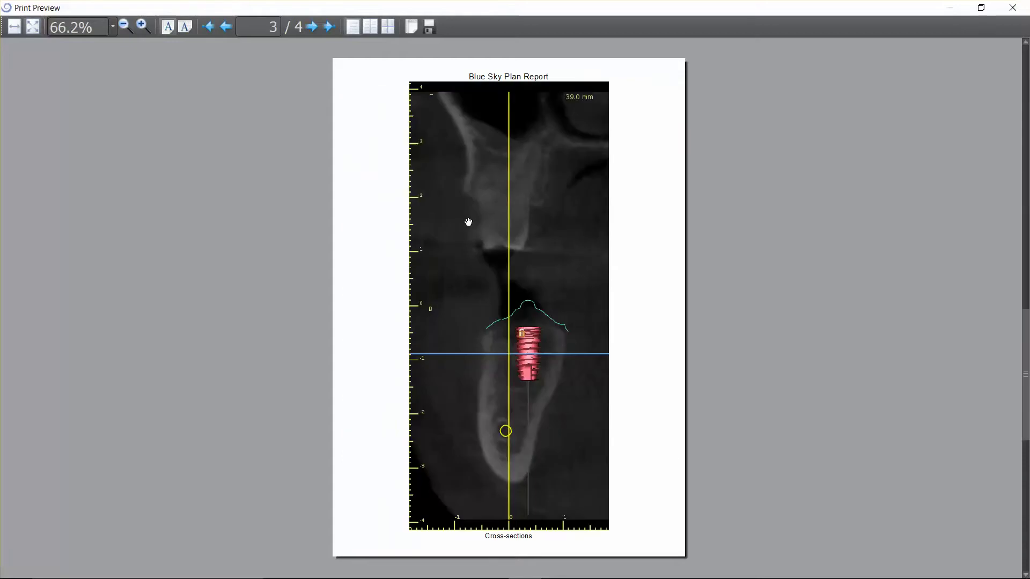
{"action": "scroll", "coordinate": [468, 222], "scroll_direction": "down", "scroll_amount": 1}
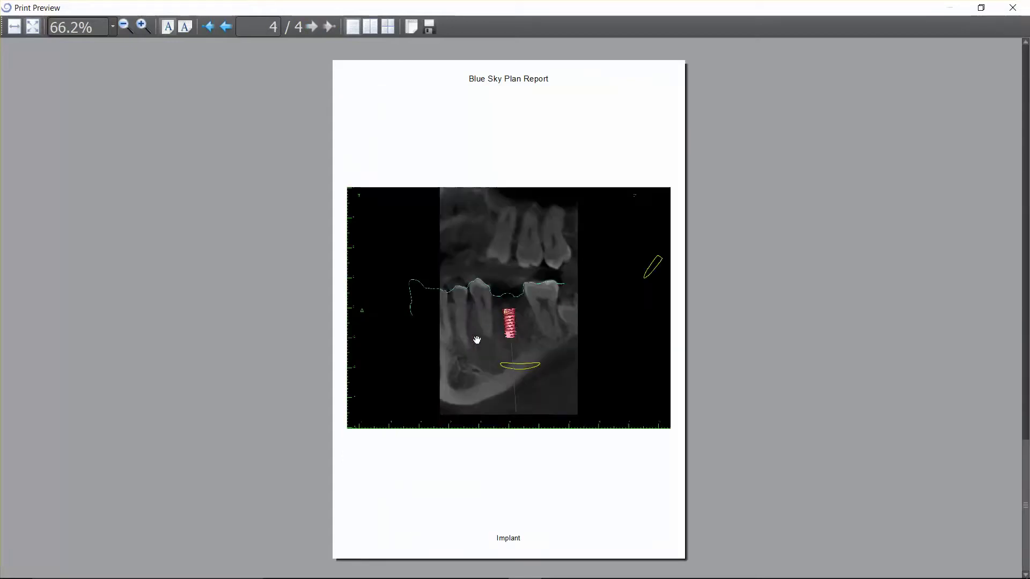
{"action": "scroll", "coordinate": [520, 322], "scroll_direction": "up", "scroll_amount": 1}
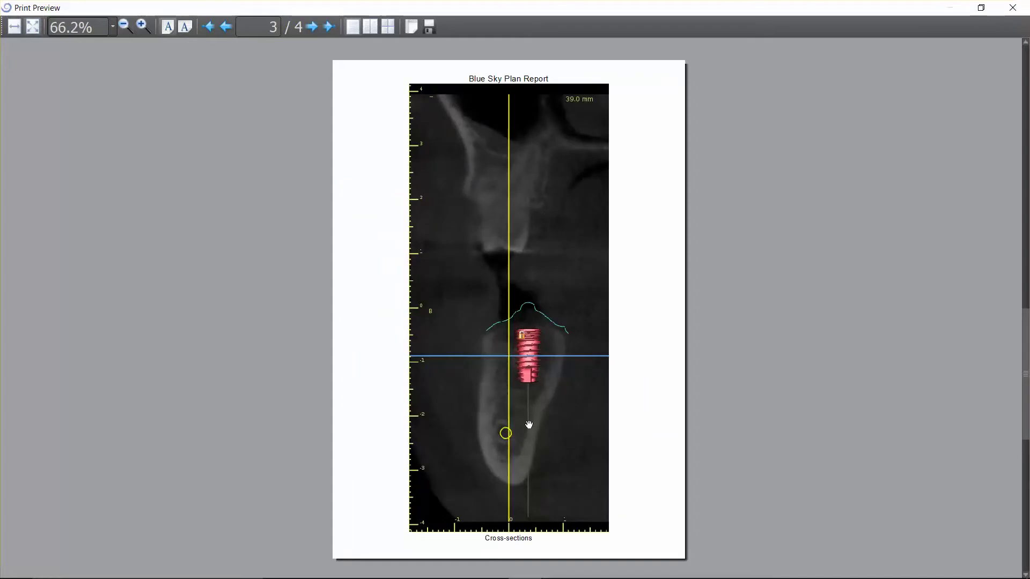
{"action": "scroll", "coordinate": [552, 294], "scroll_direction": "up", "scroll_amount": 1}
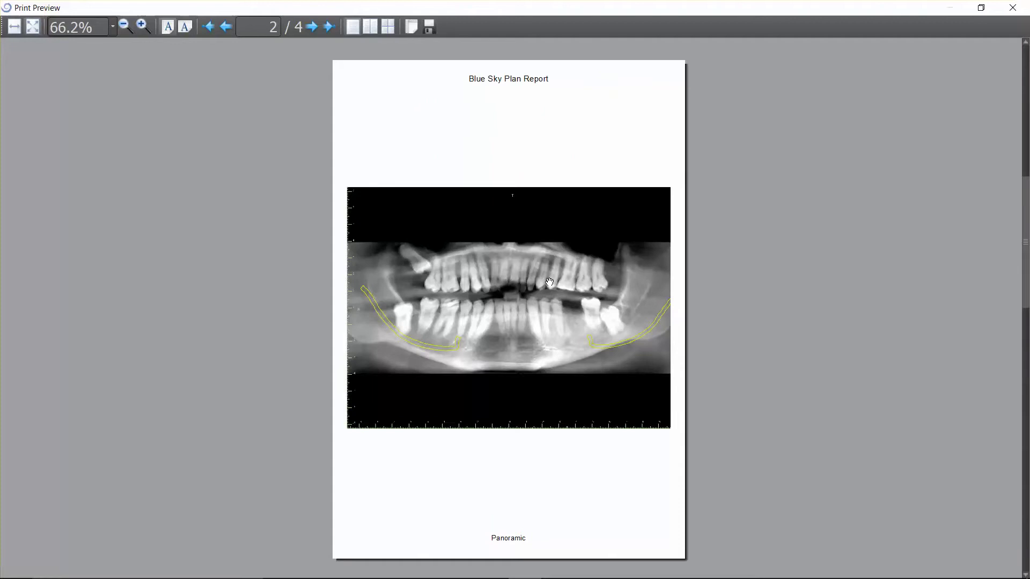
{"action": "scroll", "coordinate": [550, 282], "scroll_direction": "down", "scroll_amount": 1}
{"action": "scroll", "coordinate": [550, 282], "scroll_direction": "down", "scroll_amount": 1}
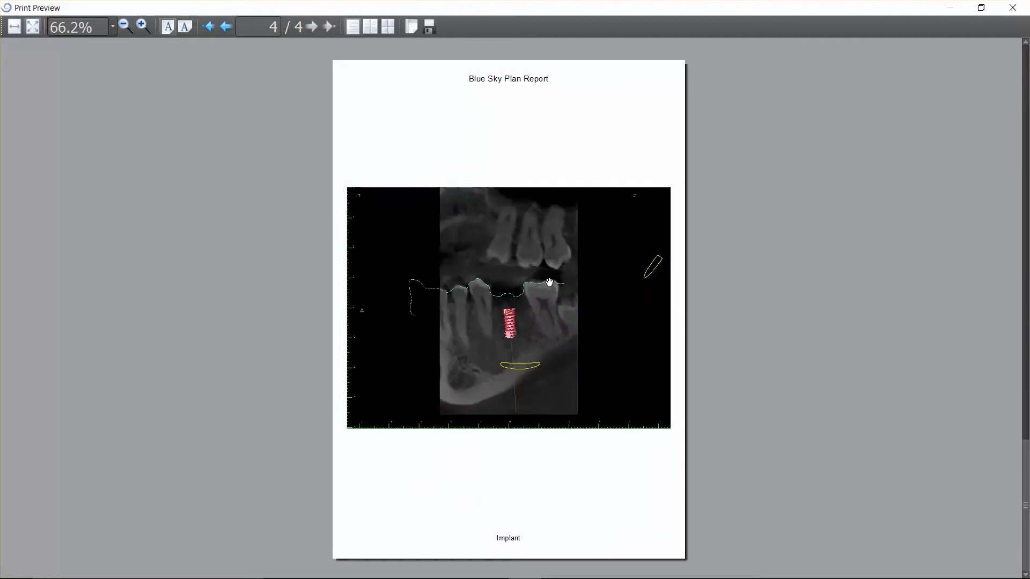
{"action": "scroll", "coordinate": [874, 114], "scroll_direction": "up", "scroll_amount": 2}
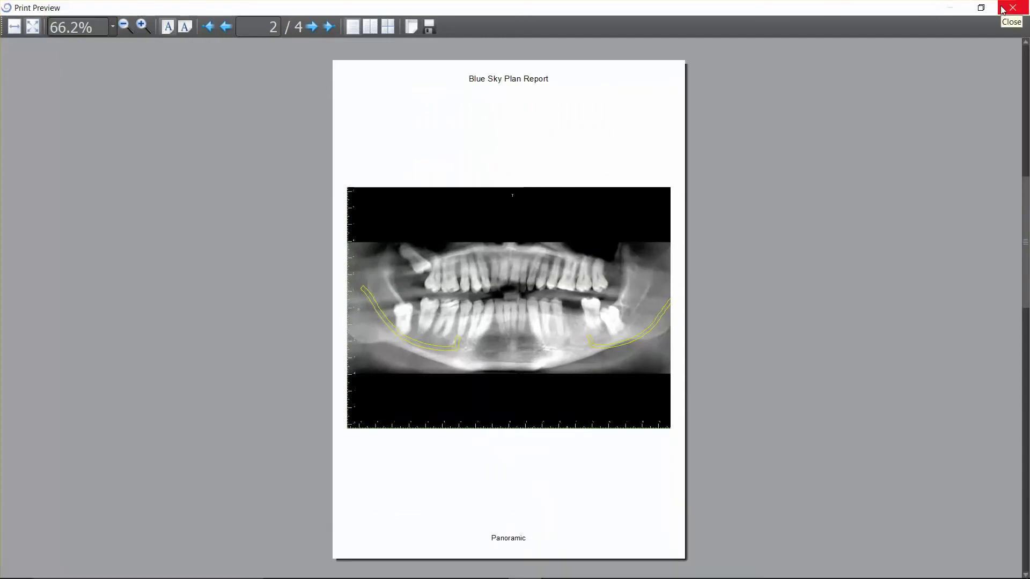
{"action": "left_click", "coordinate": [1012, 7]}
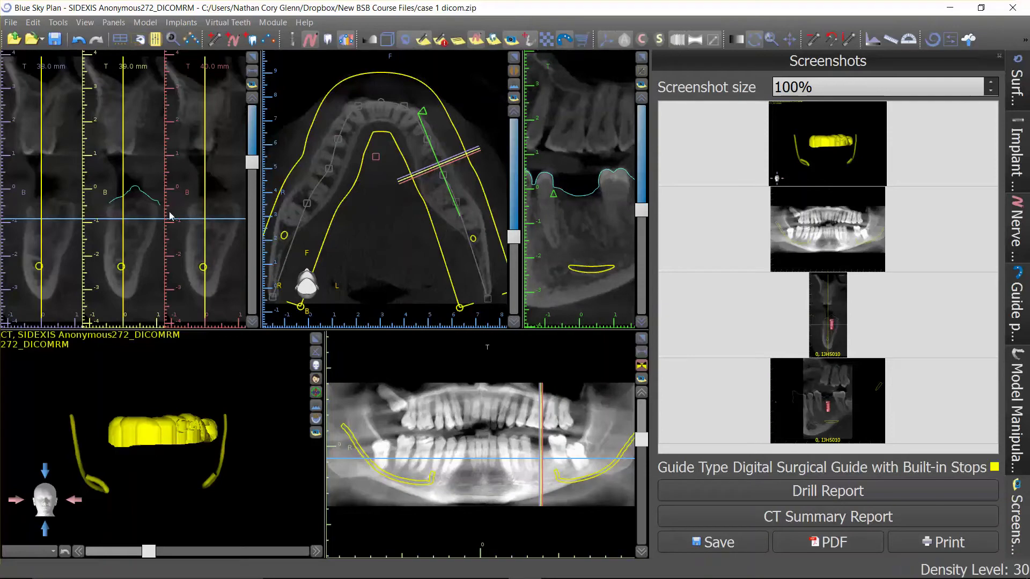
Mark only the Surgical Guide surface for data export in High quality, and cancel the export
{"action": "left_click_drag", "start_coordinate": [275, 390], "coordinate": [188, 406]}
{"action": "left_click_drag", "start_coordinate": [238, 366], "coordinate": [264, 440]}
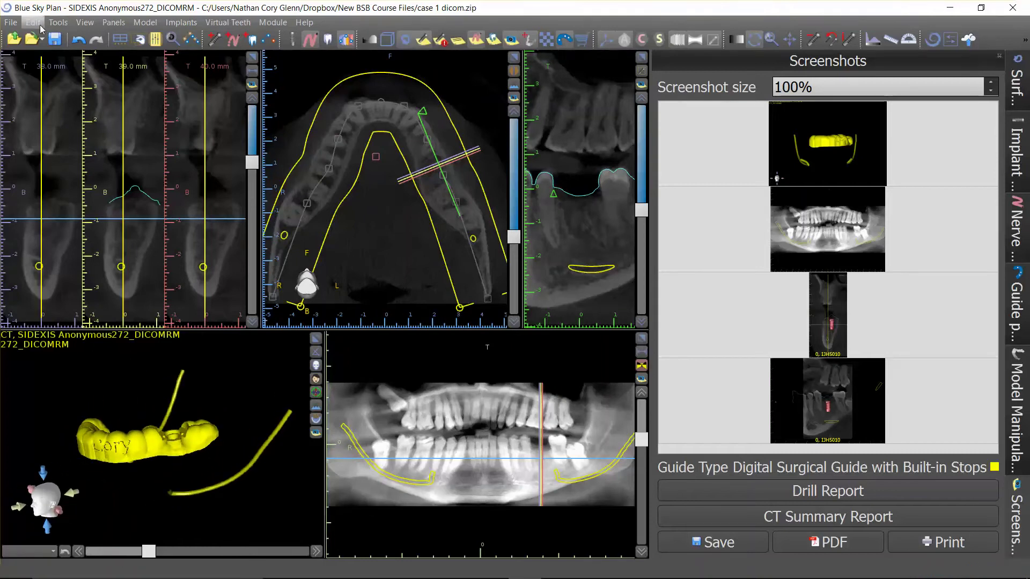
{"action": "left_click", "coordinate": [14, 23]}
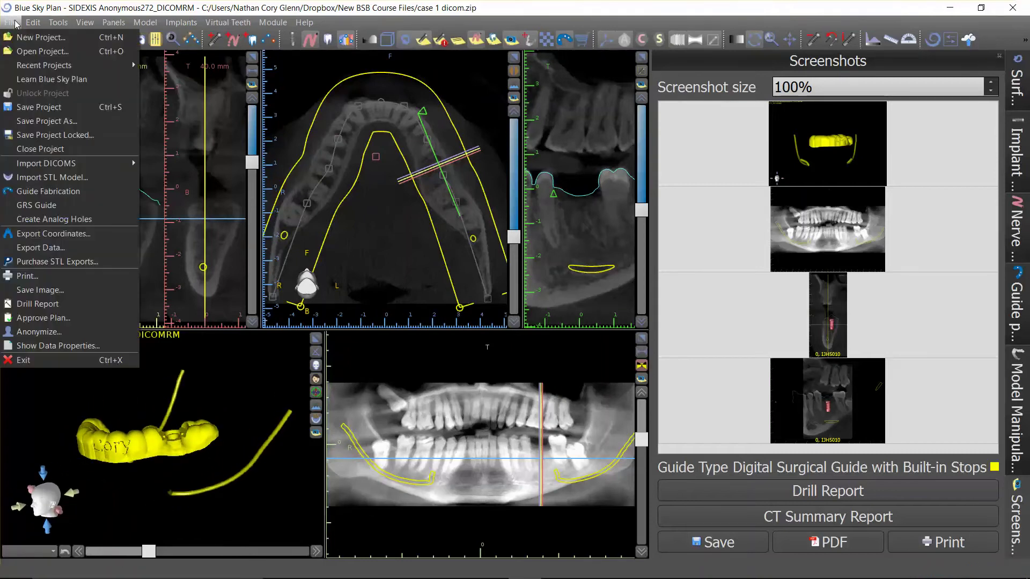
{"action": "left_click", "coordinate": [60, 246]}
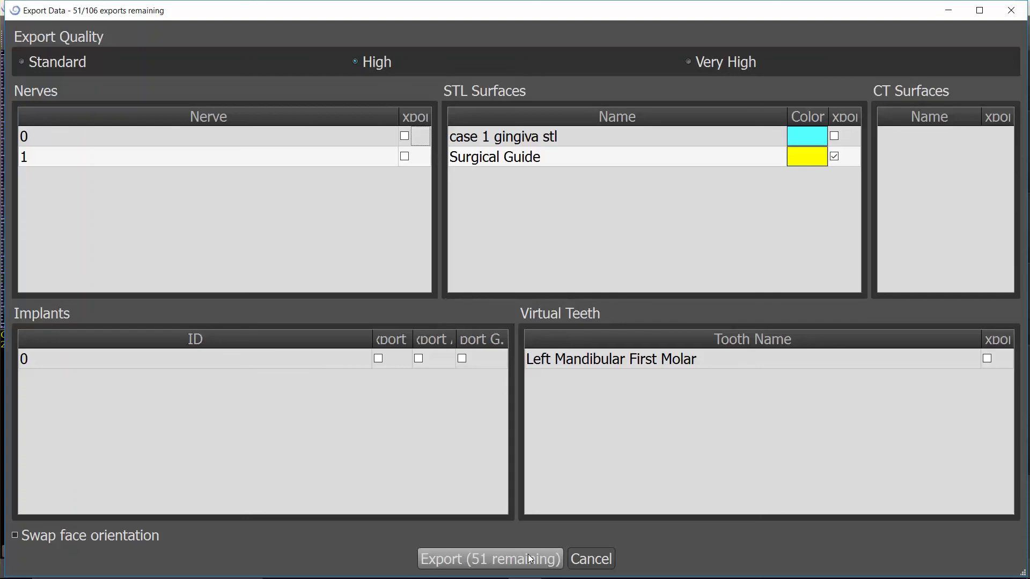
{"action": "left_click", "coordinate": [591, 560]}
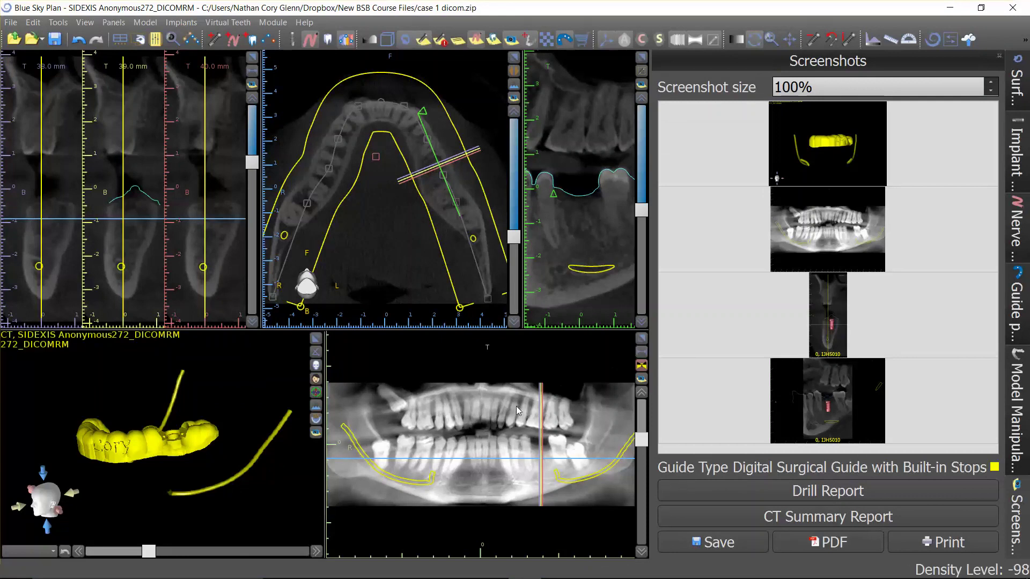